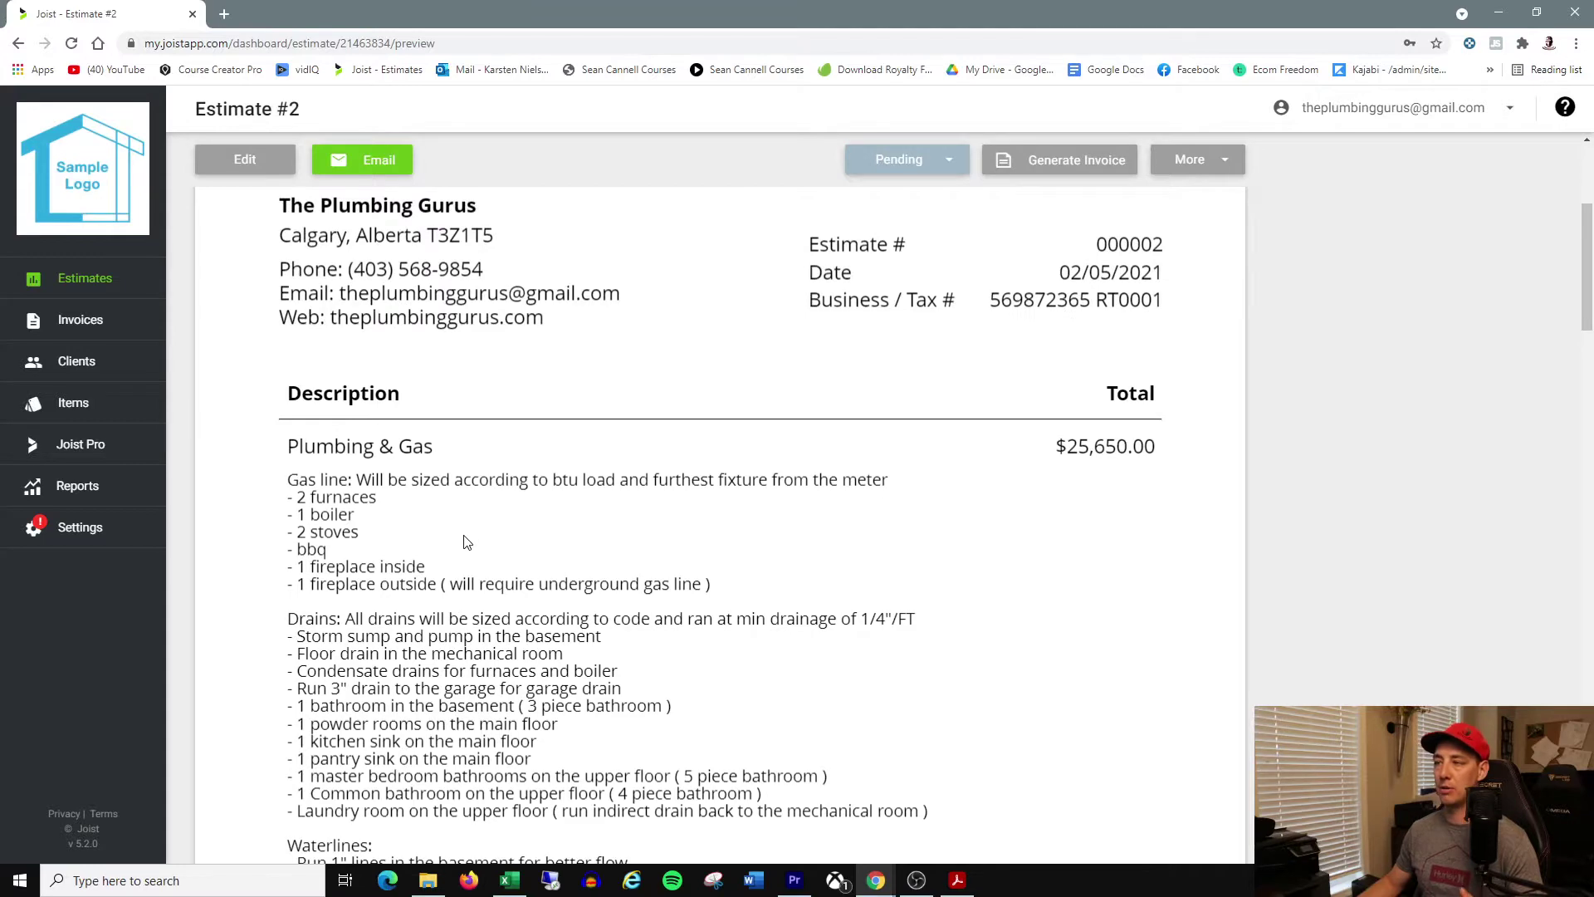
Step: Look over the header of the Estimate #2 preview and open the estimate for editing
scroll(465, 541, "up", 4)
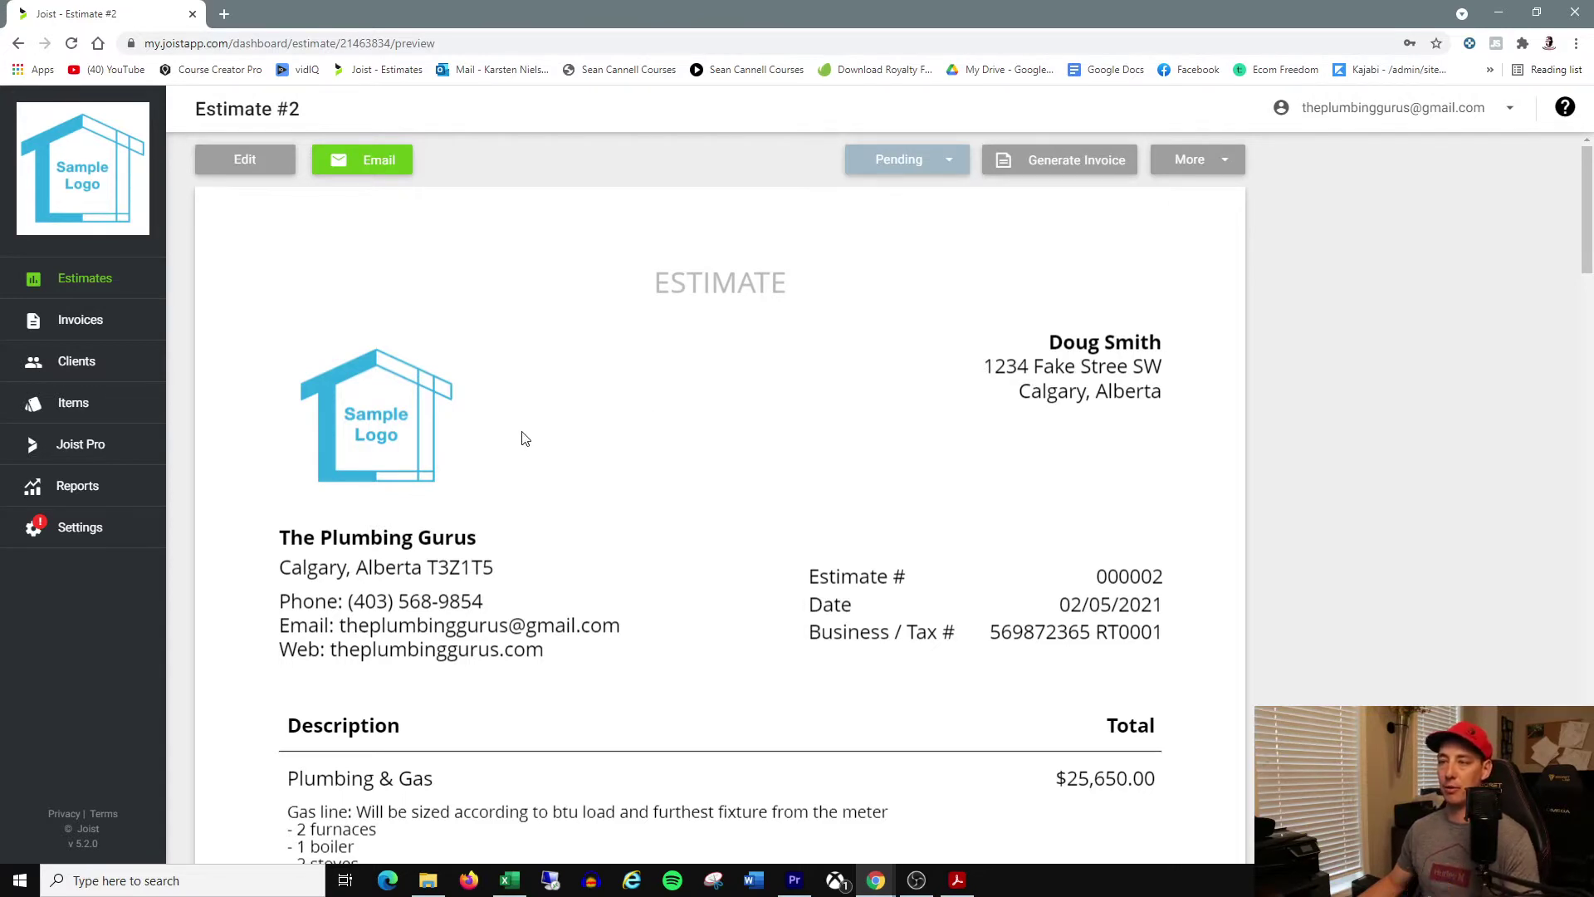
scroll(763, 406, "down", 1)
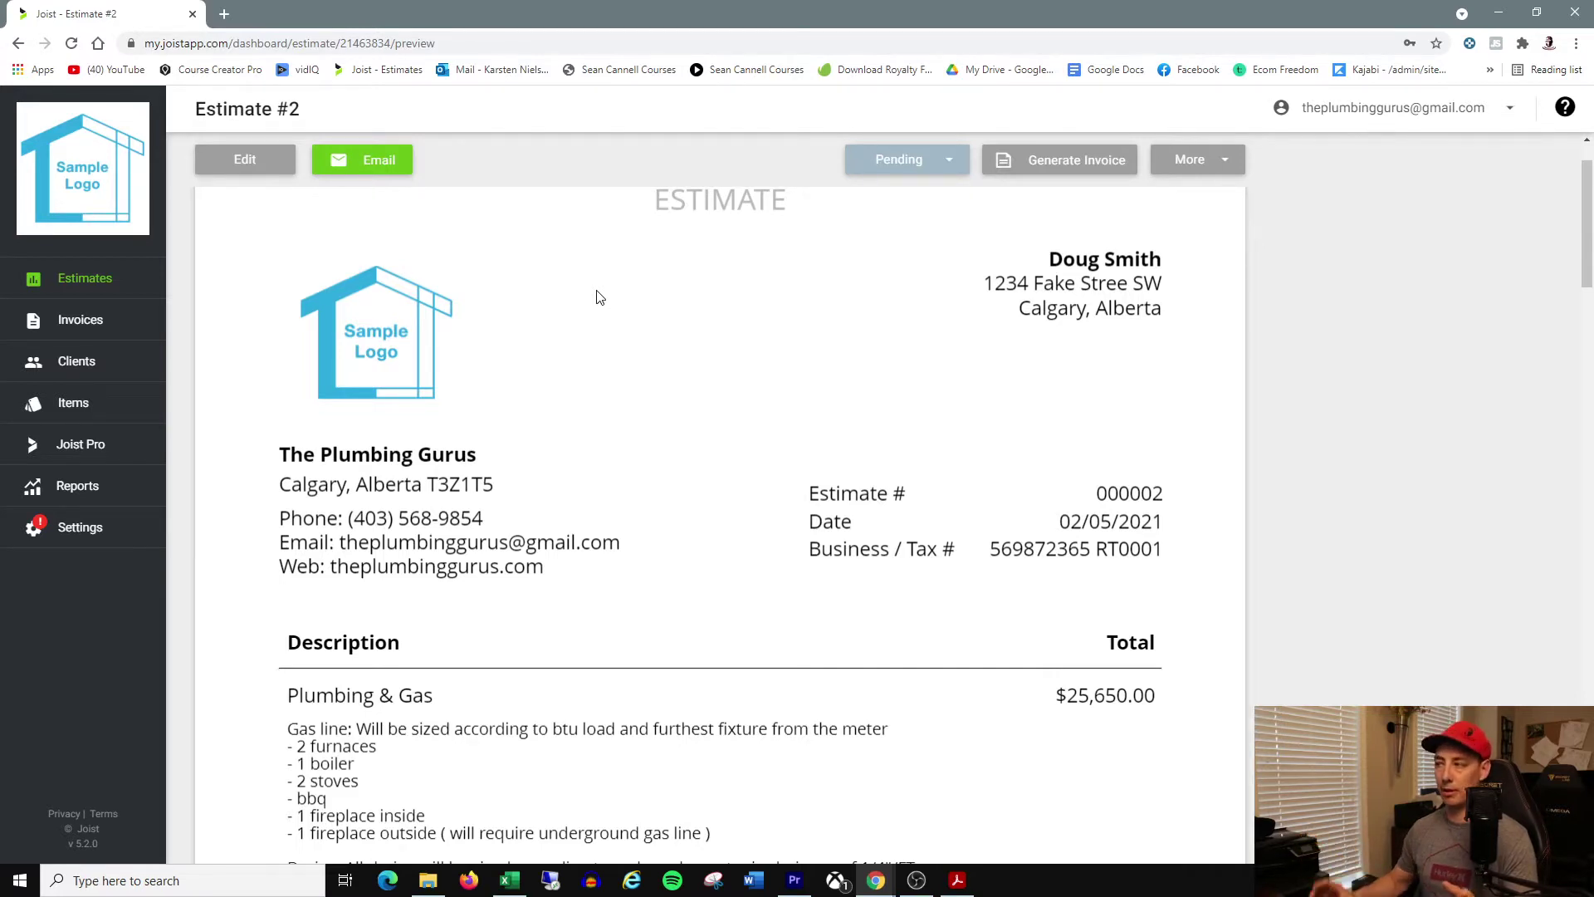
scroll(285, 239, "up", 1)
left_click(243, 168)
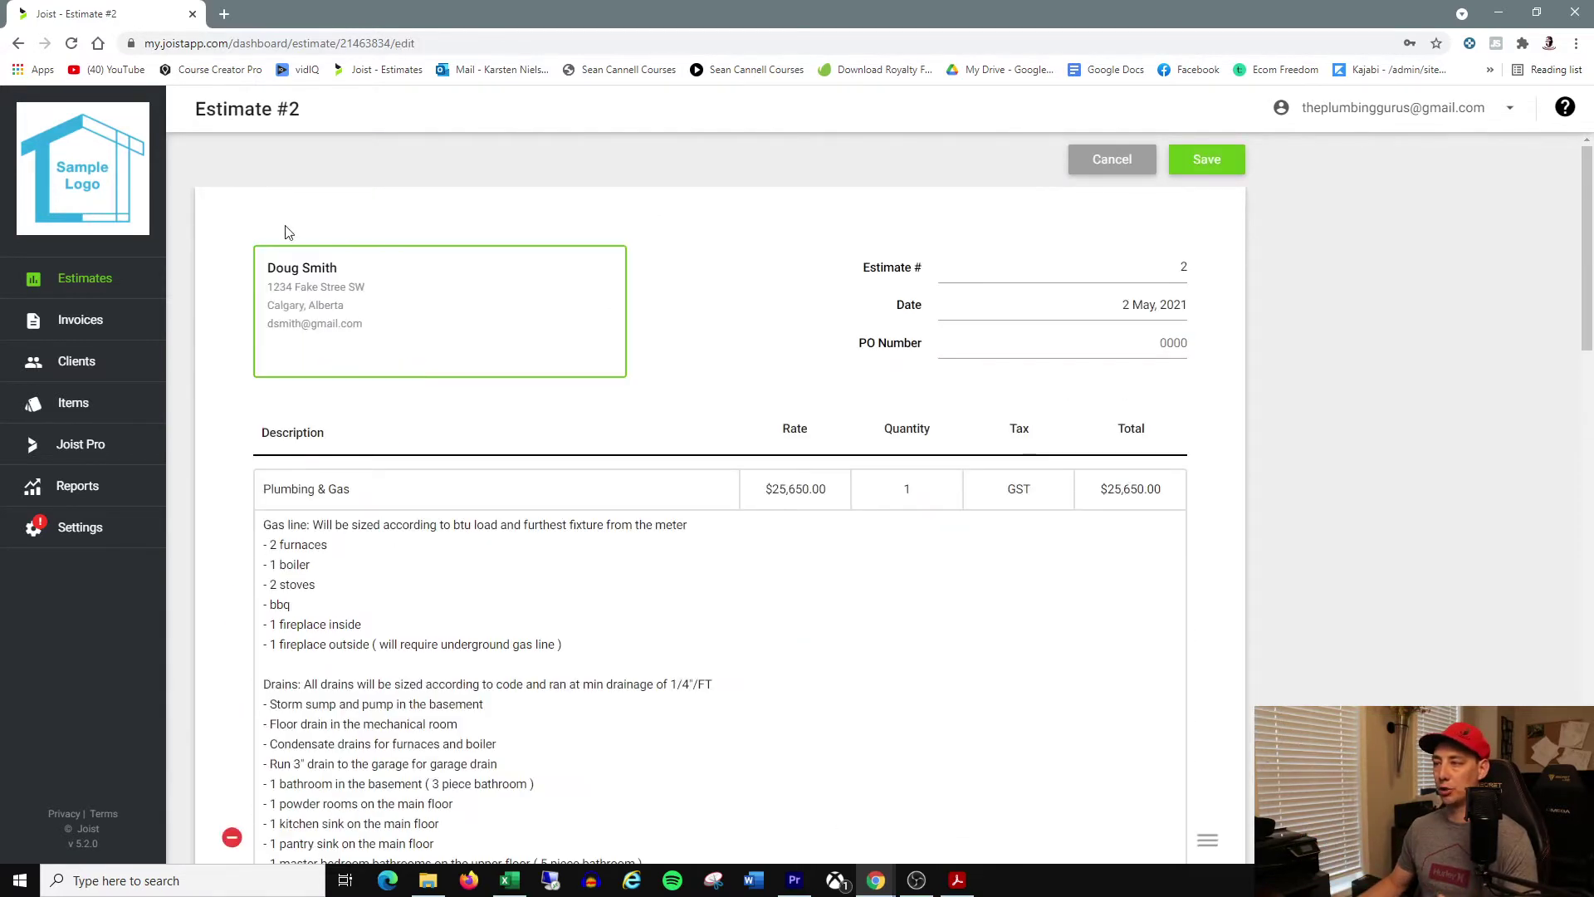
Step: Append "Developments" to the client's name, check the saved client list, and apply the edited client to the estimate
left_click(365, 301)
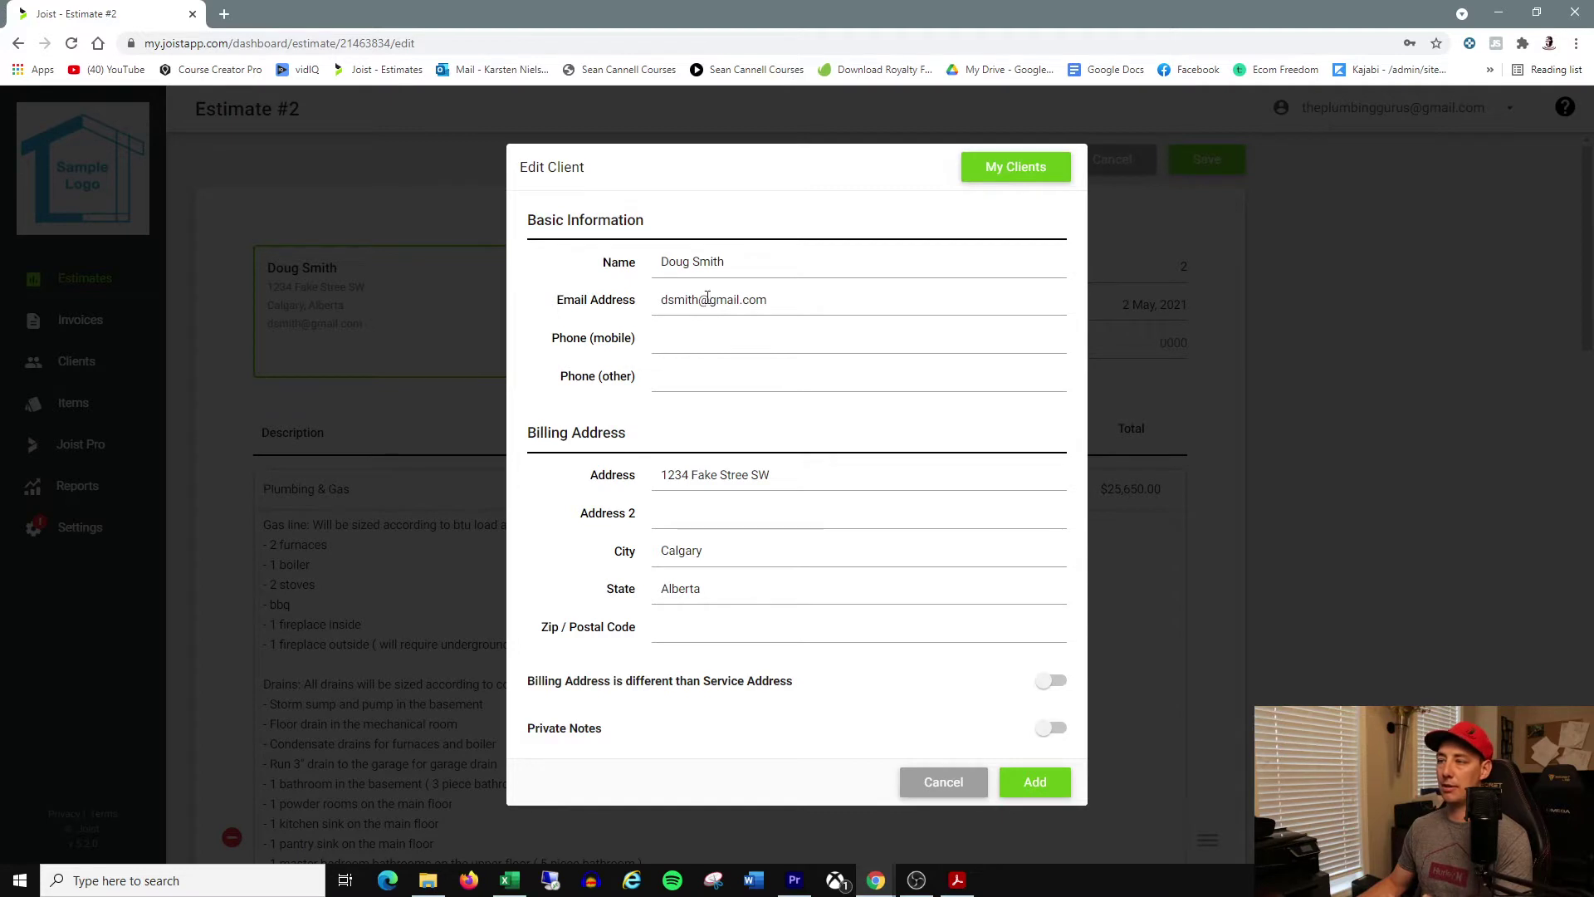
left_click(734, 264)
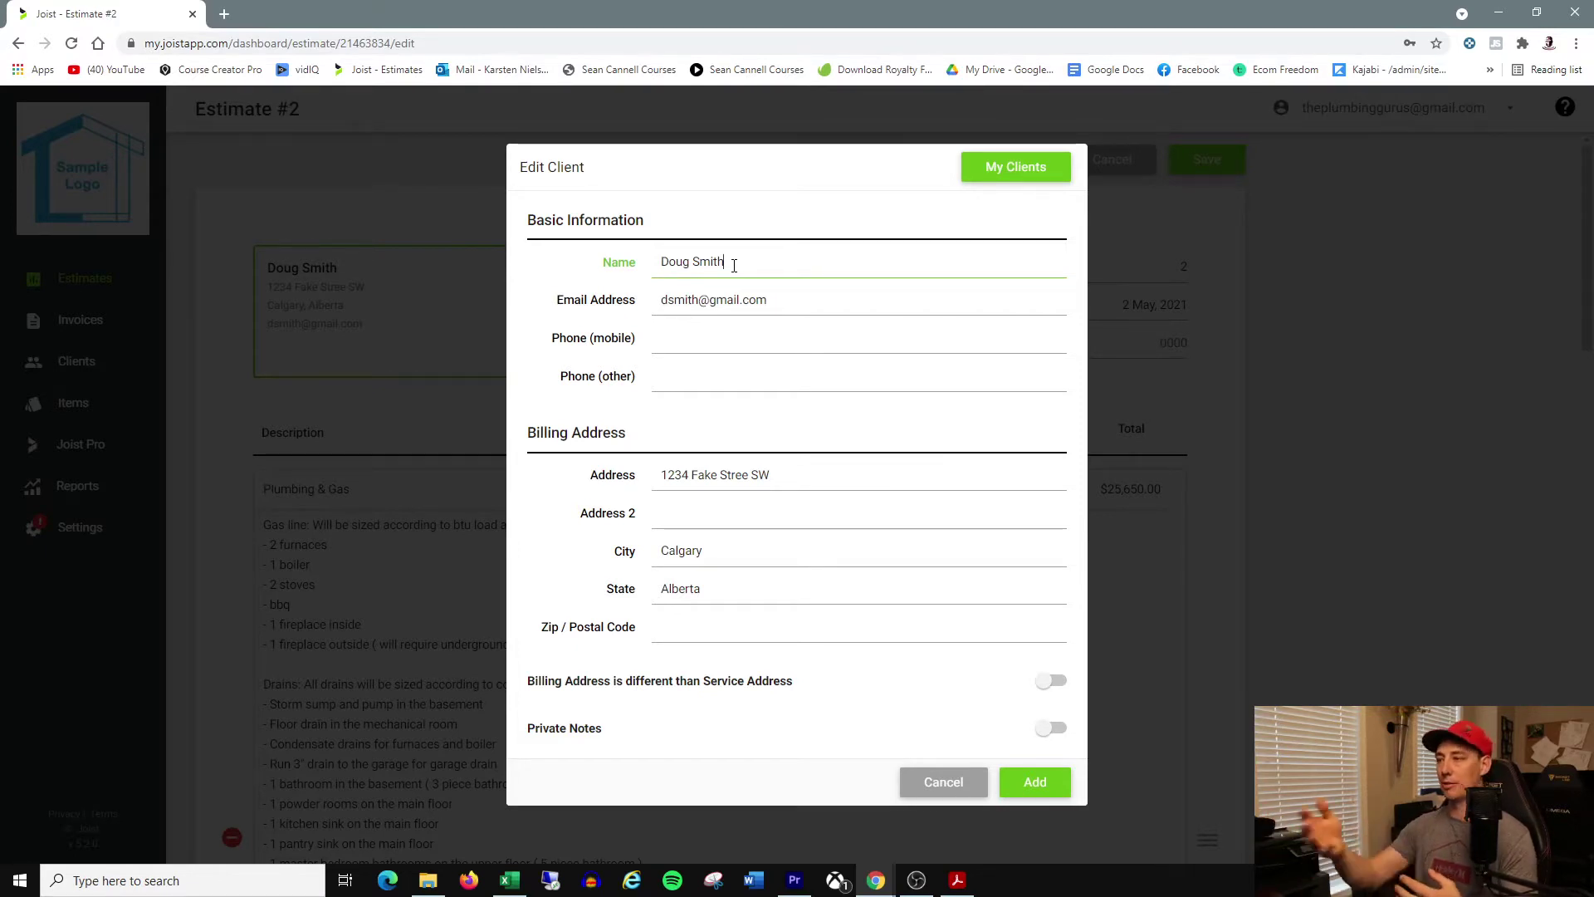
type("Dev")
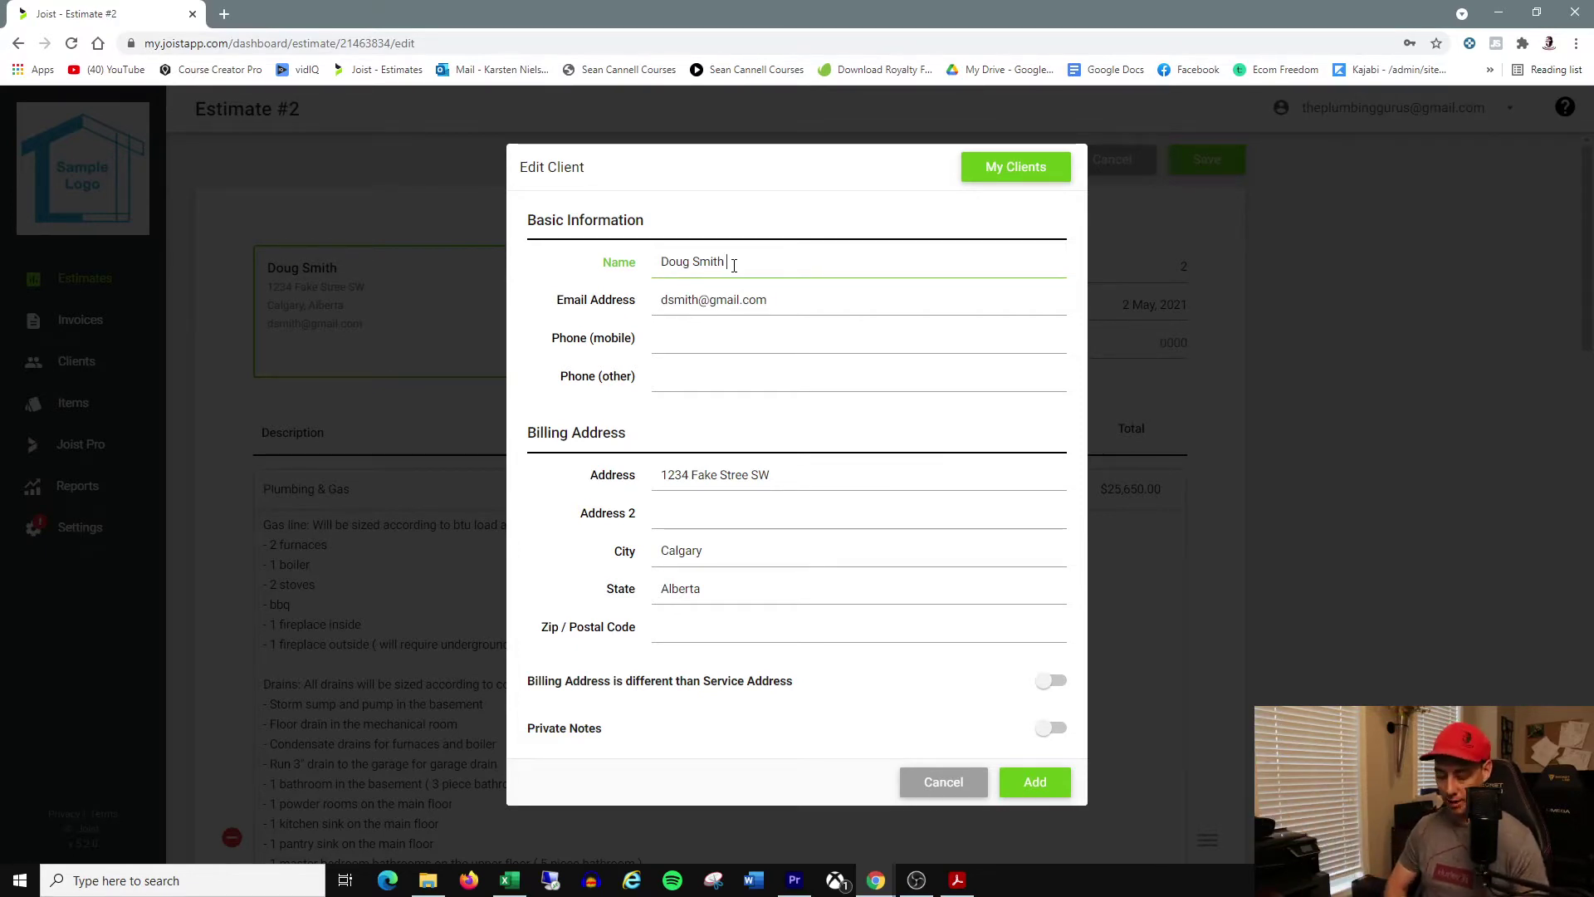
type("lopmments")
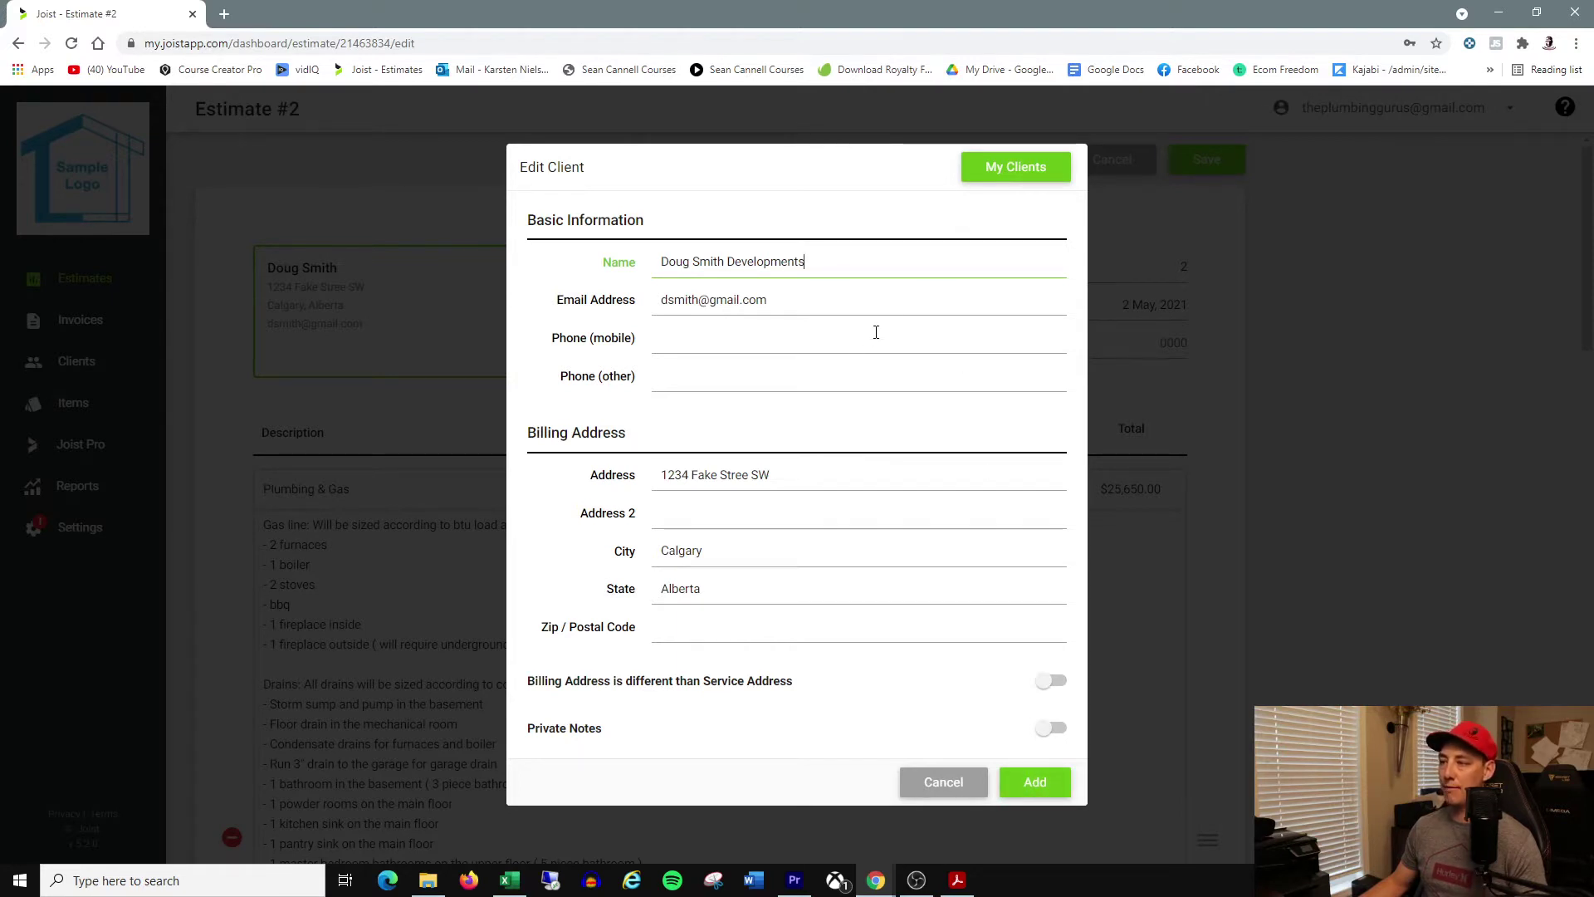
left_click(1004, 179)
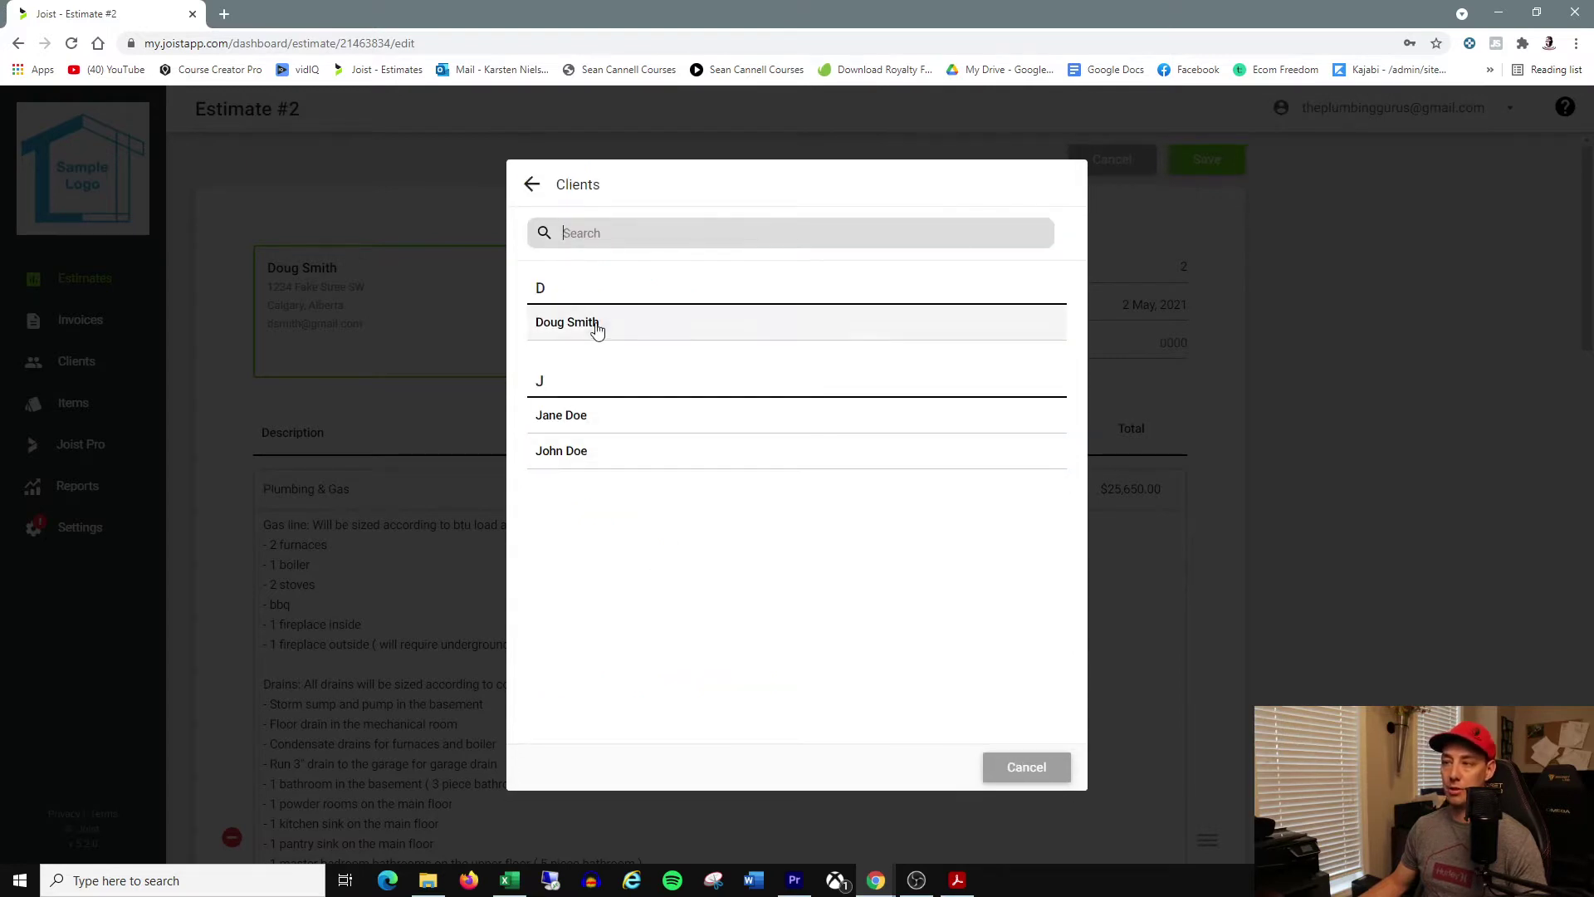
left_click(532, 185)
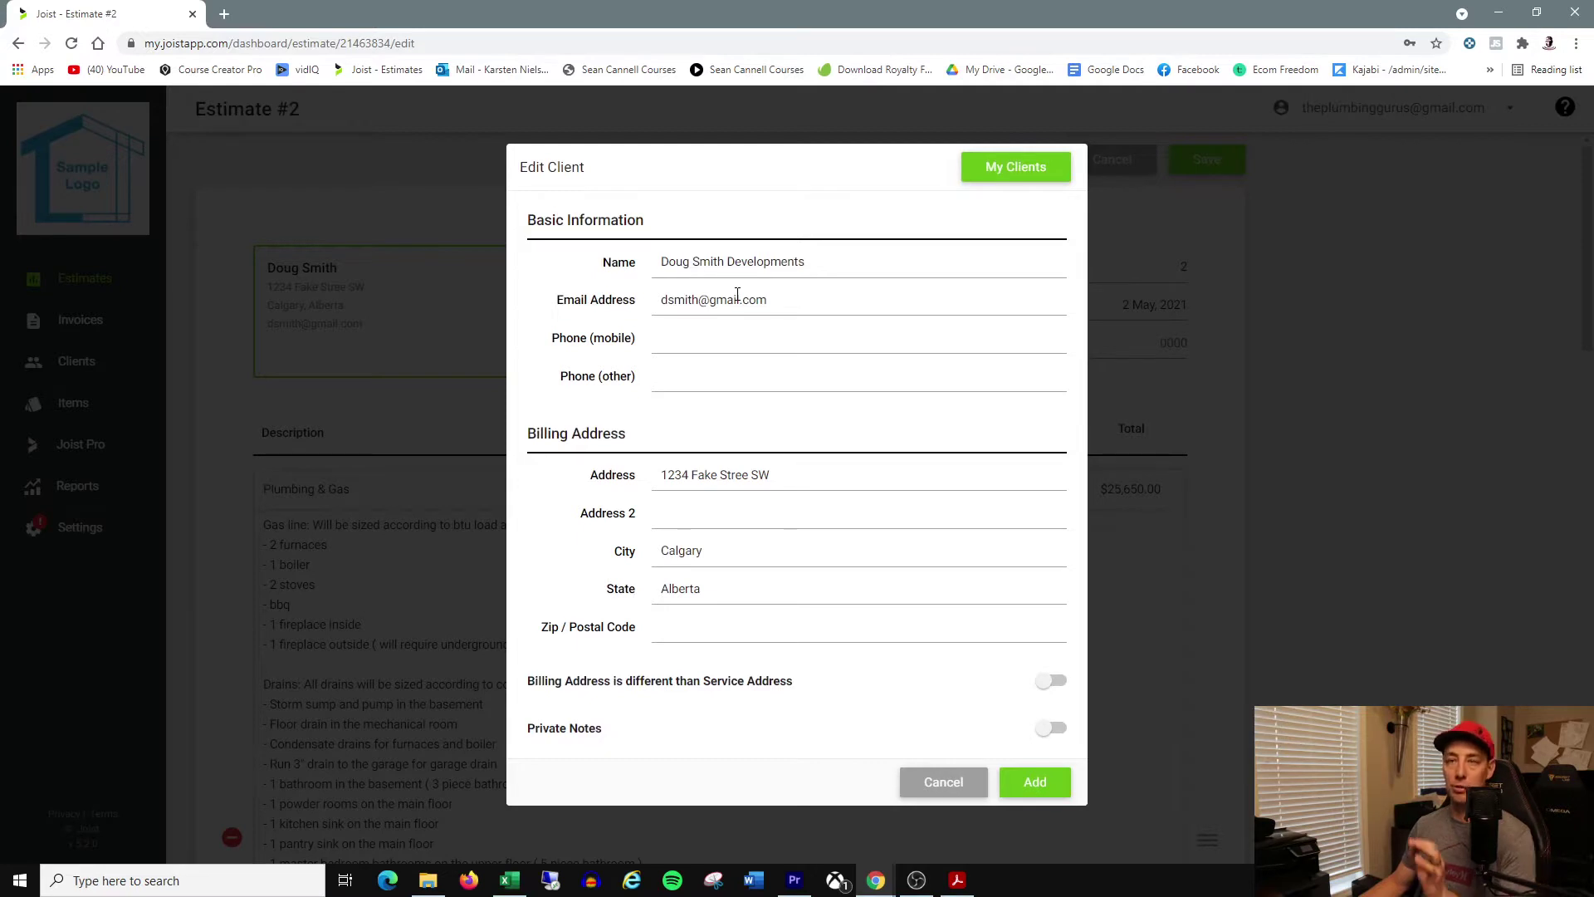
left_click(1035, 782)
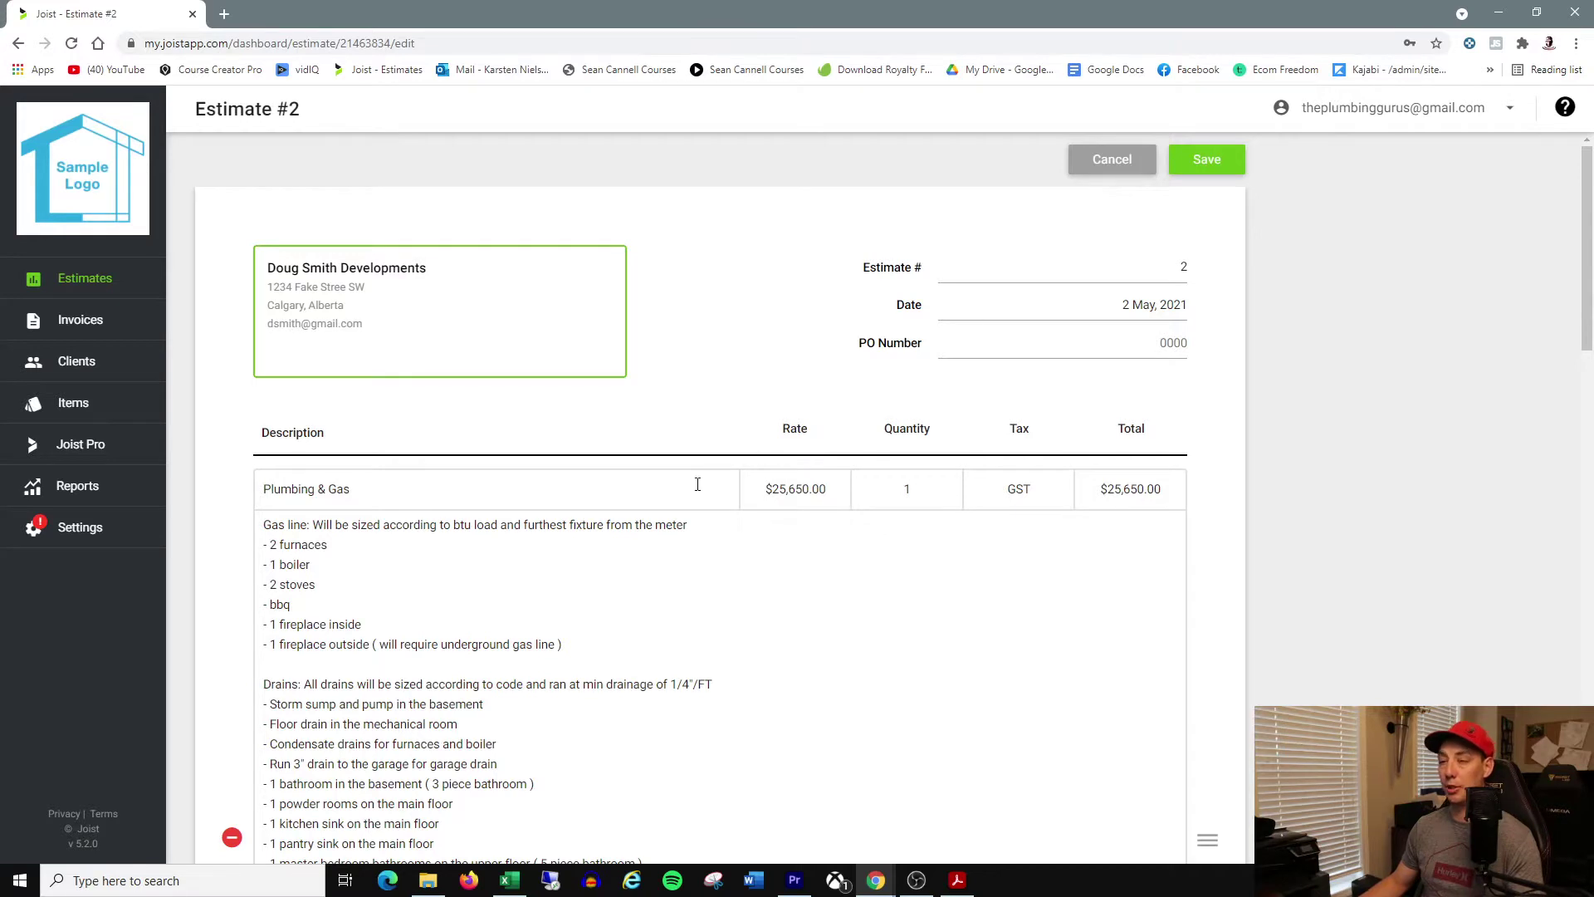
Step: Review the overall layout of the Plumbing & Gas line item, from its rate and tax down to the estimate totals
scroll(695, 478, "down", 2)
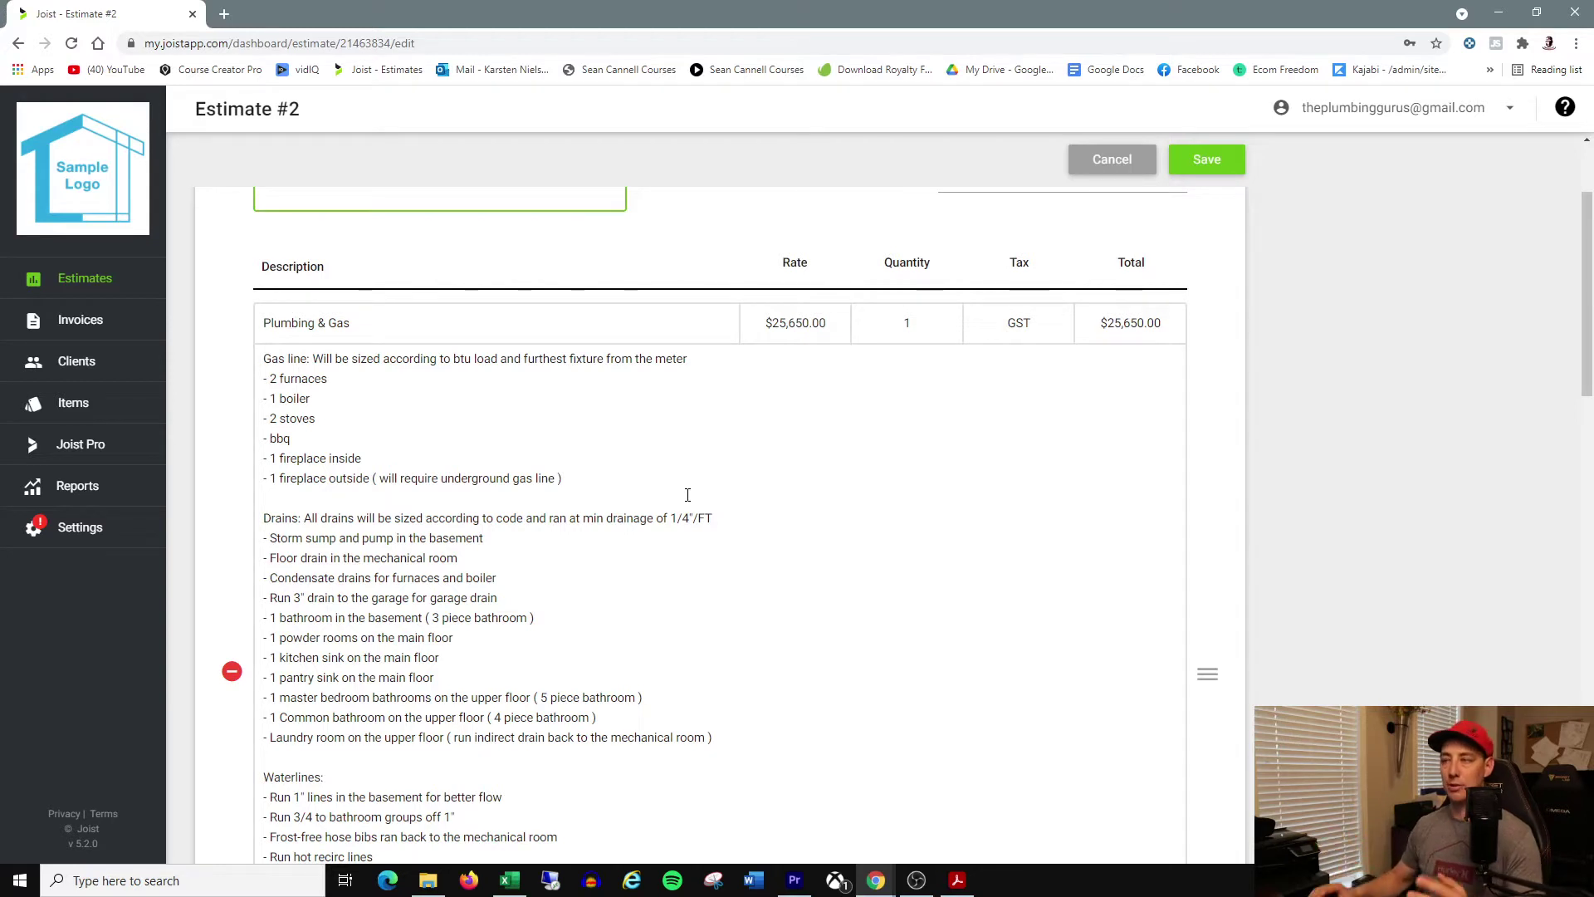
scroll(687, 495, "up", 2)
scroll(362, 384, "down", 3)
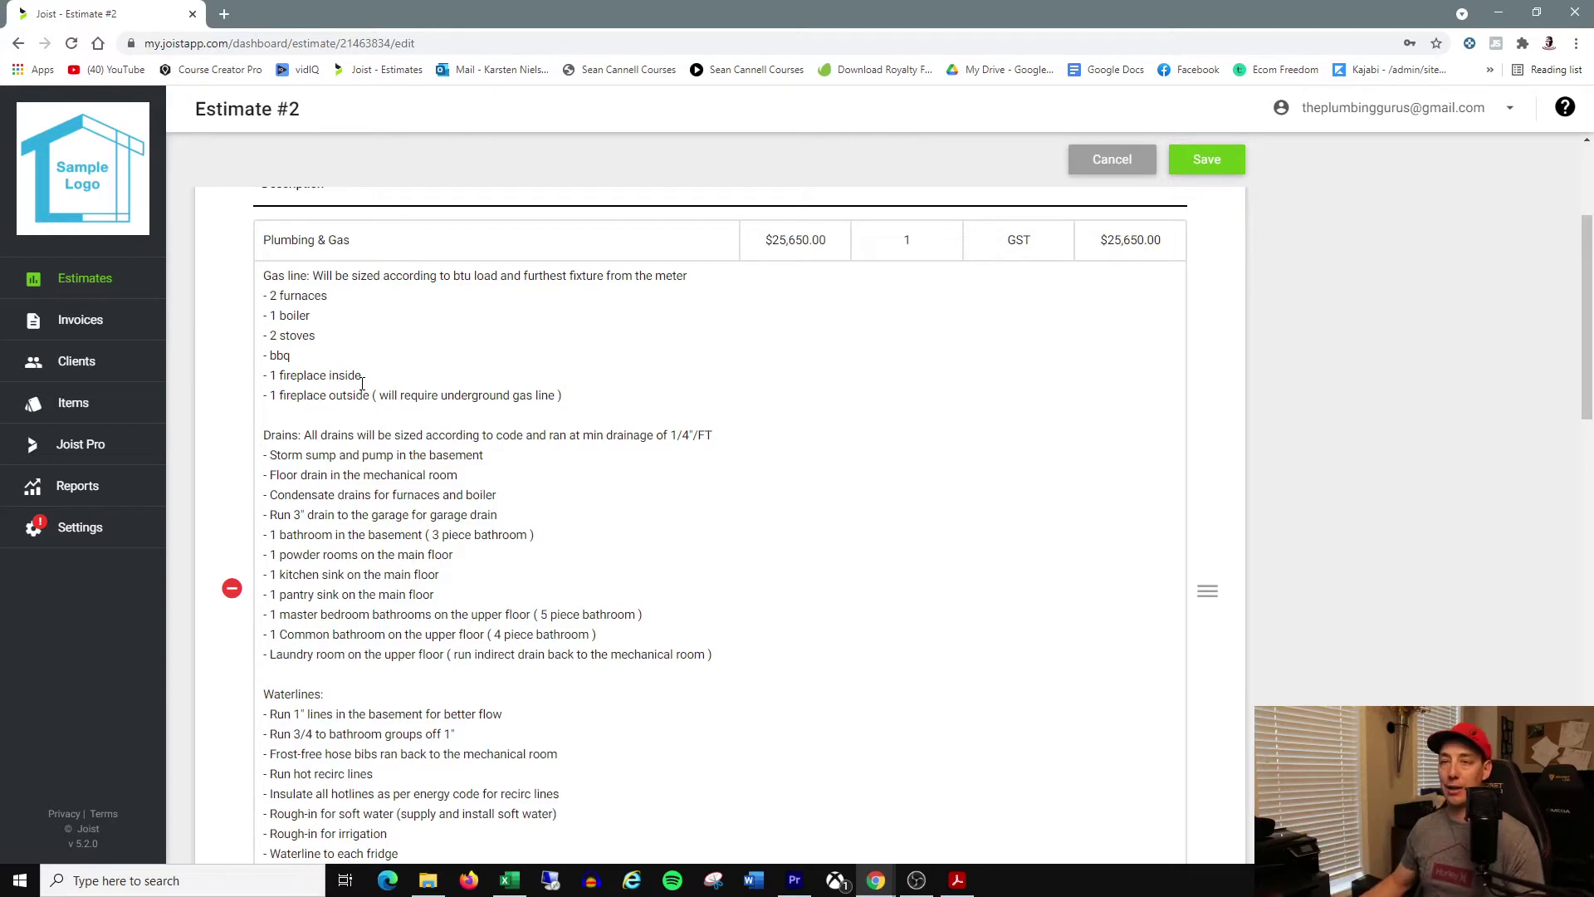
scroll(362, 385, "down", 2)
scroll(359, 412, "up", 3)
scroll(317, 557, "down", 1)
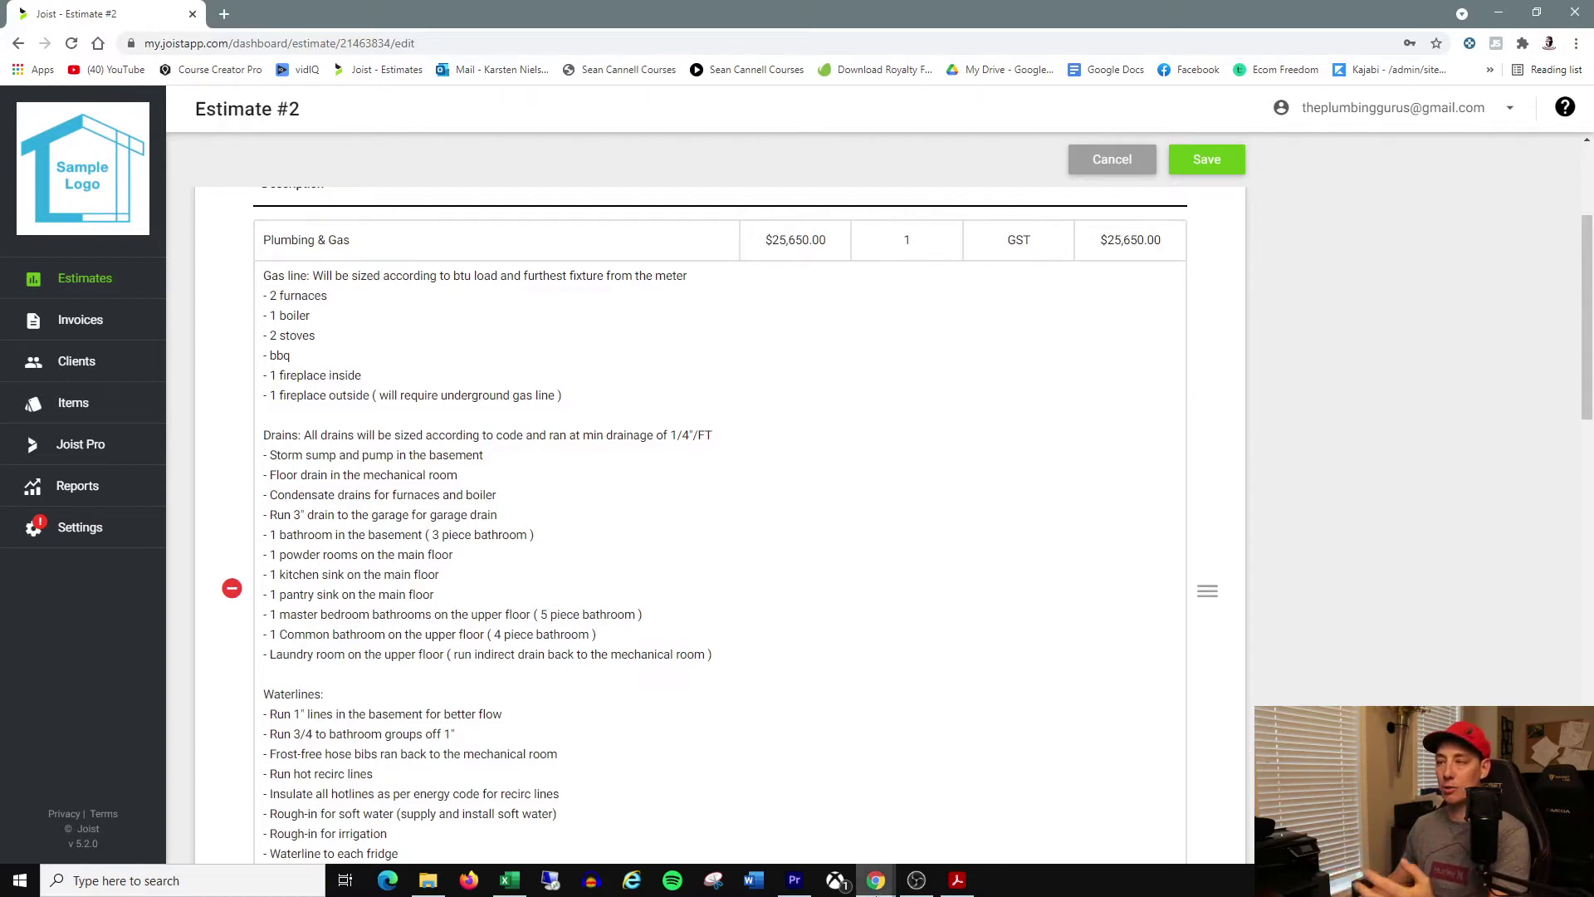
scroll(269, 404, "up", 2)
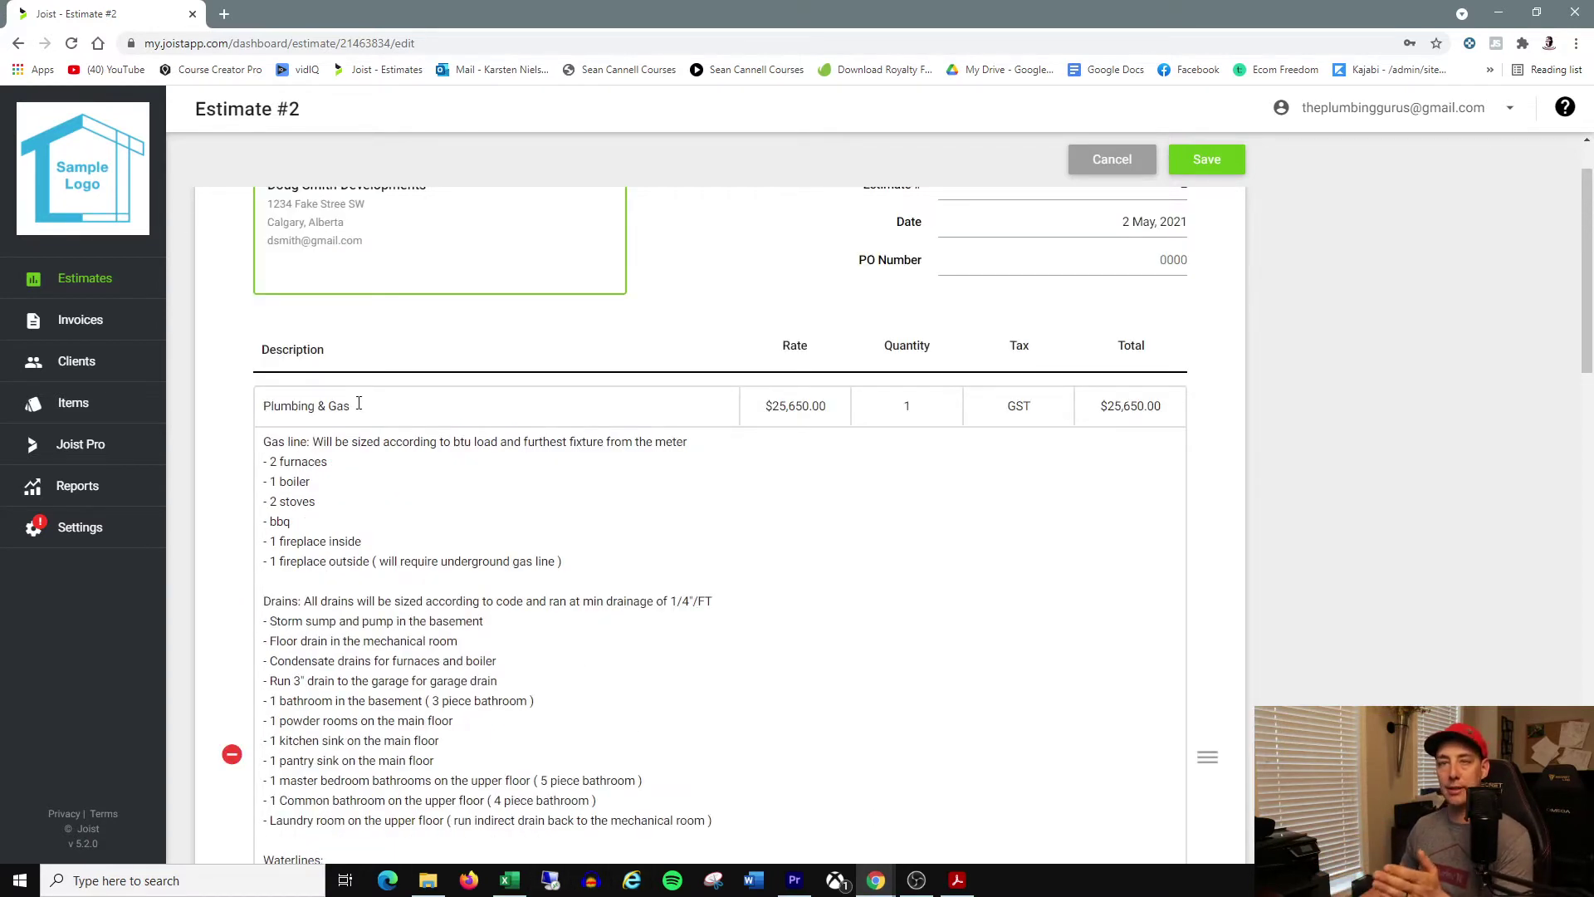
scroll(358, 404, "down", 7)
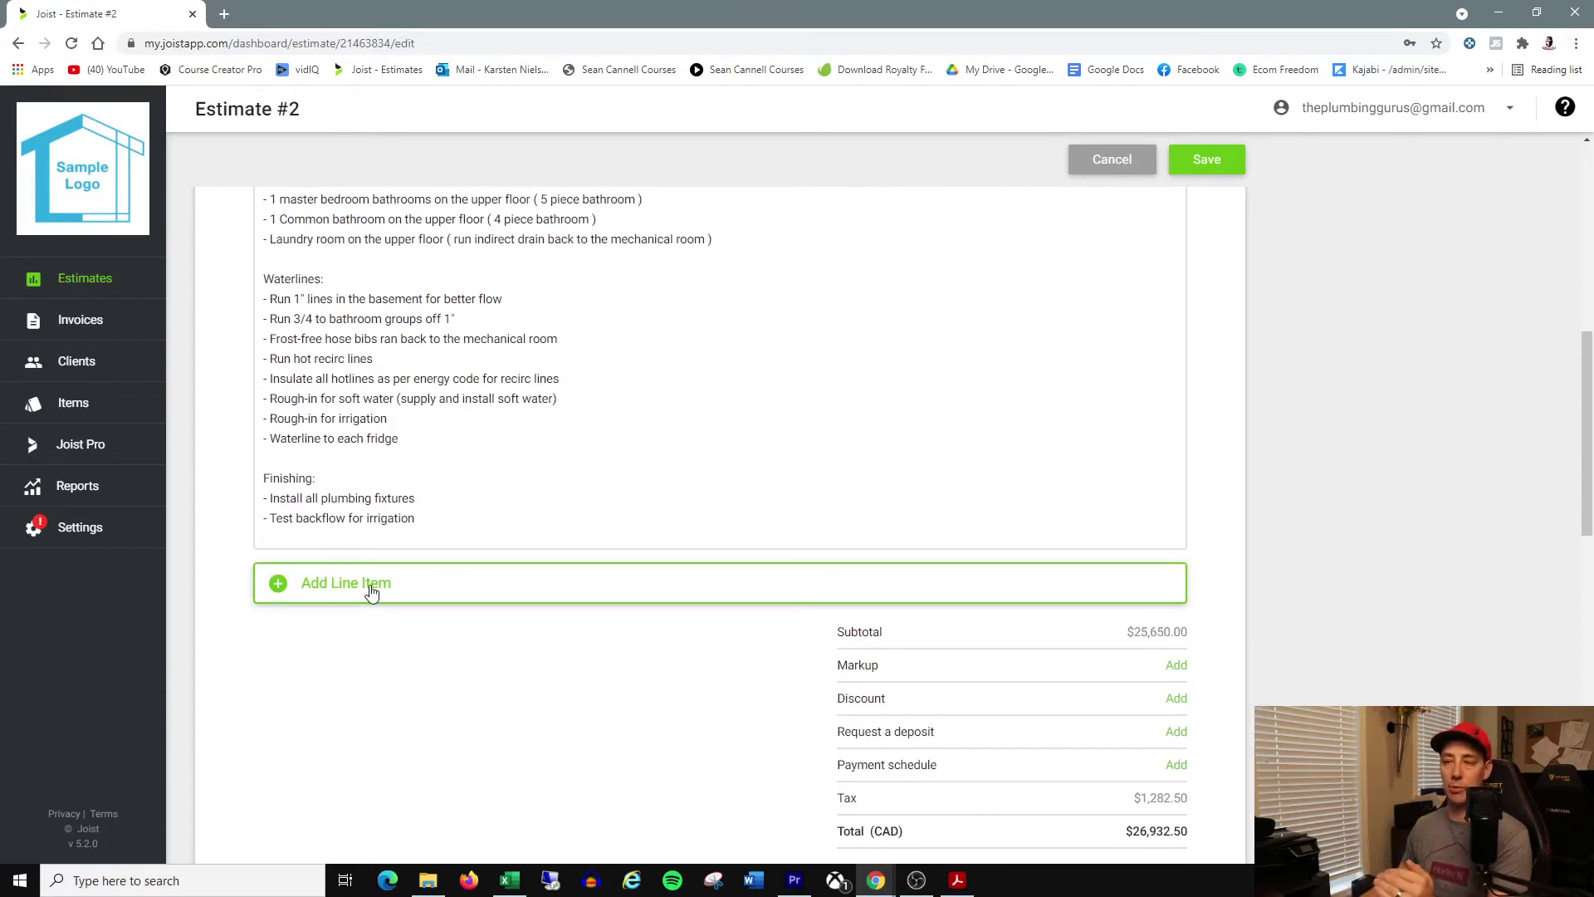
scroll(371, 591, "up", 5)
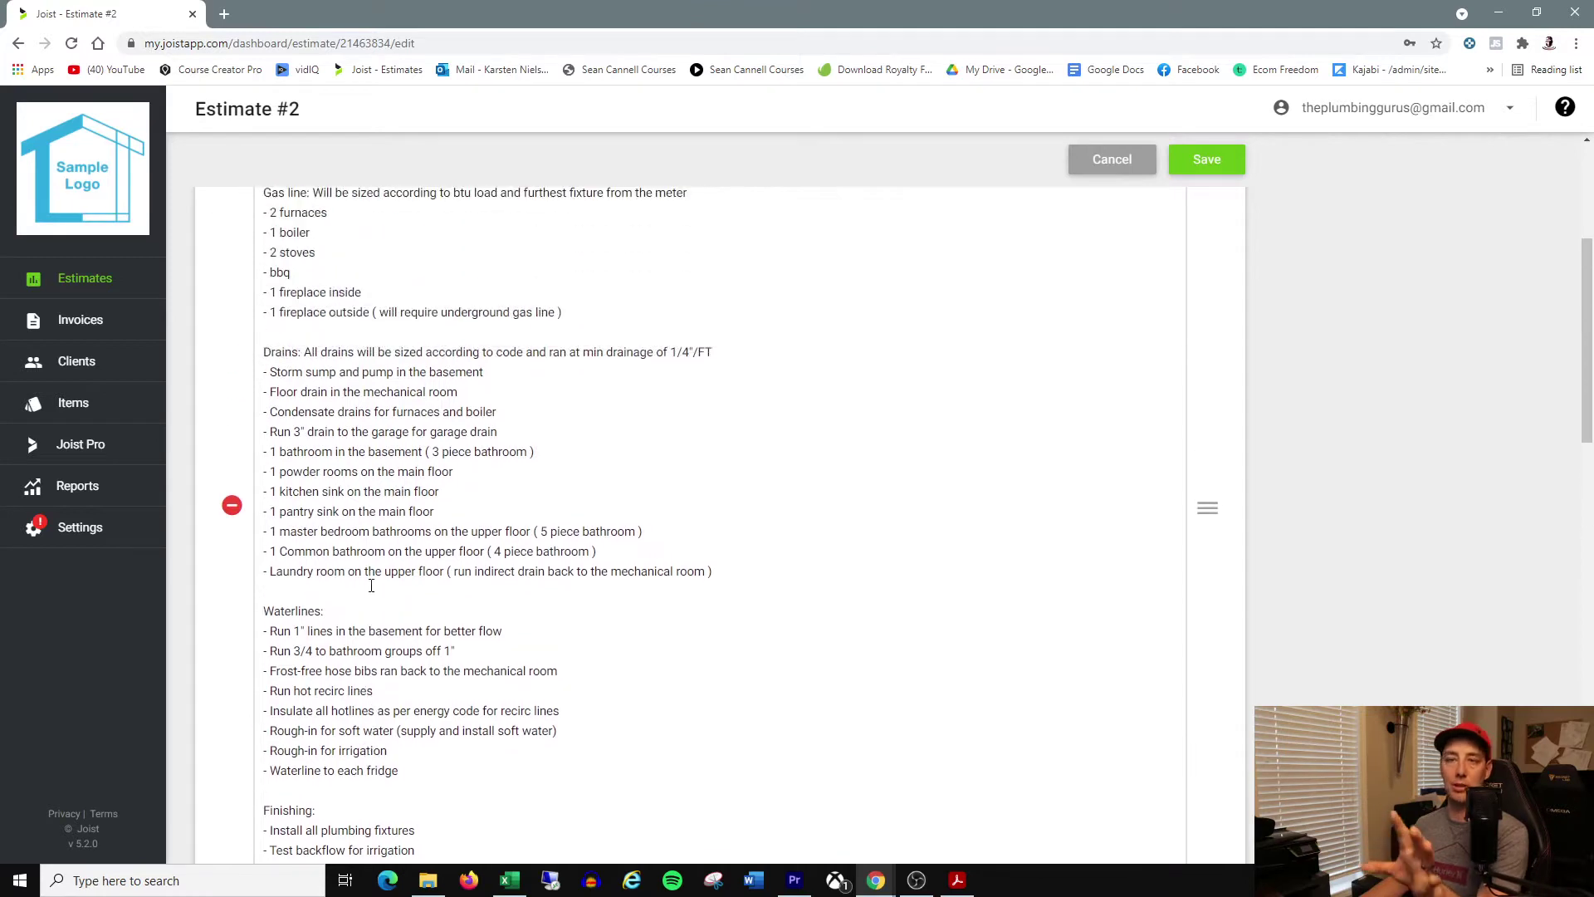
scroll(371, 585, "up", 3)
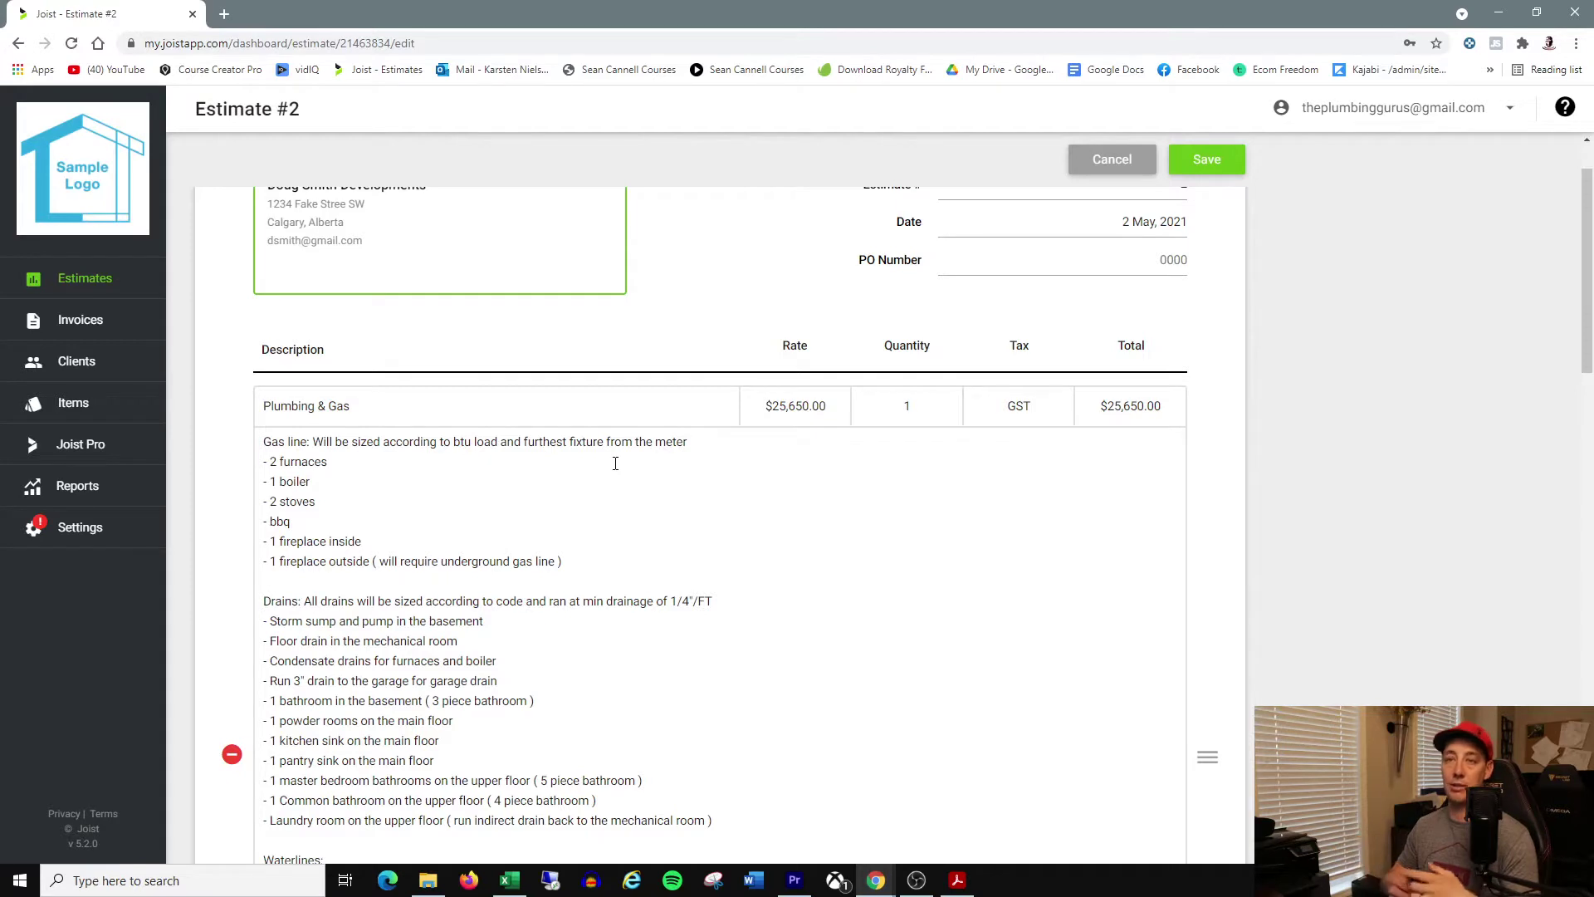
Step: Examine the gas line section of the Plumbing & Gas description, including its sizing note and listed appliances
scroll(615, 463, "down", 1)
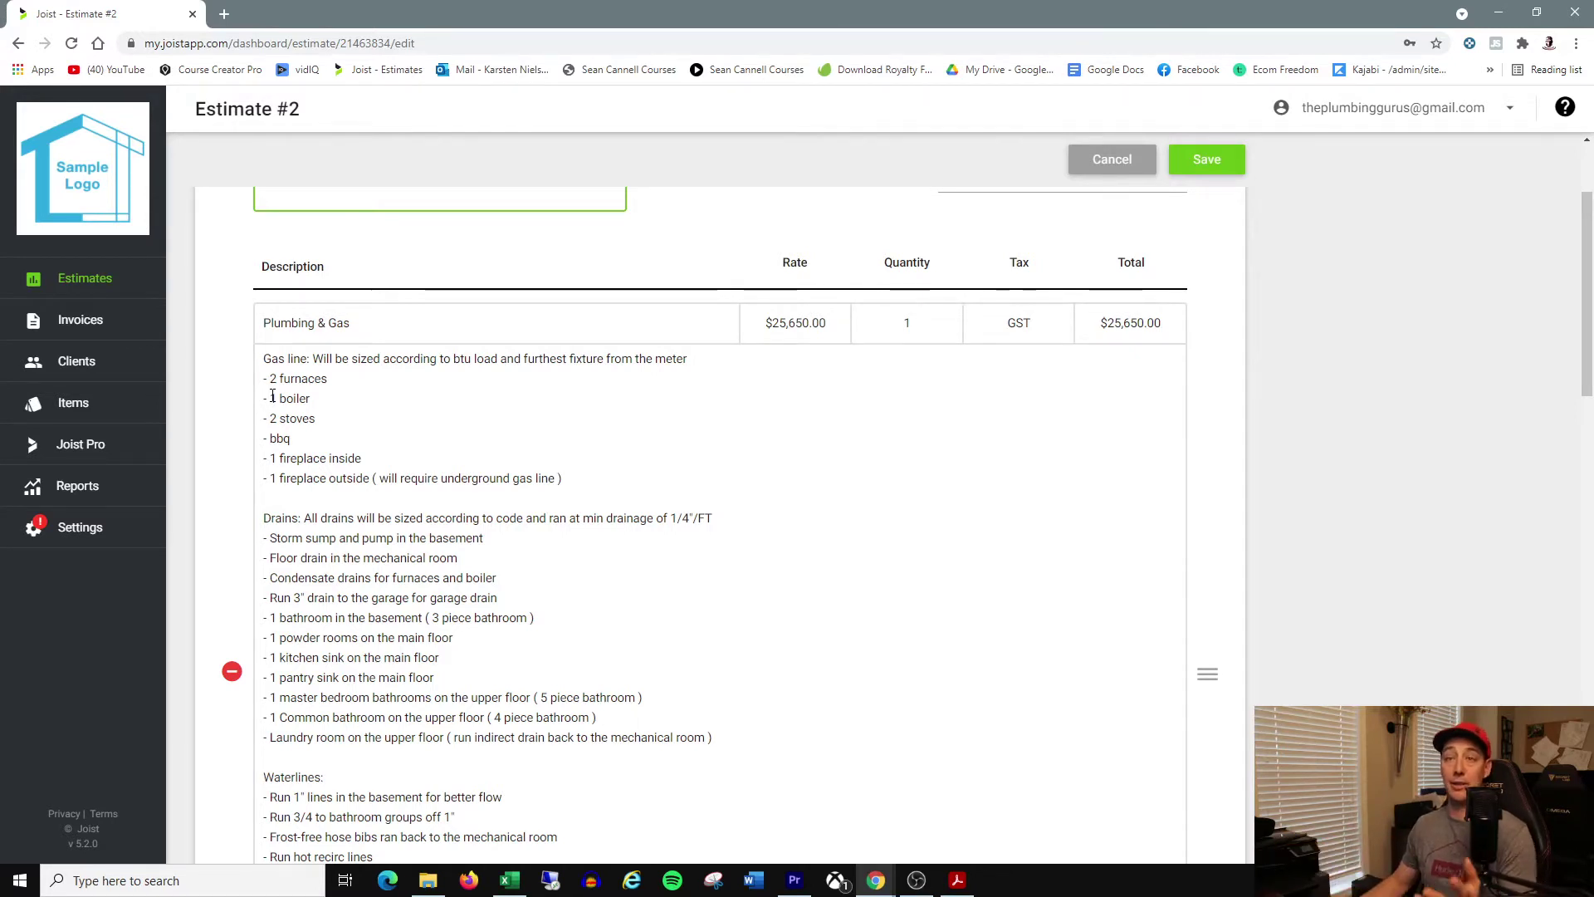
scroll(363, 470, "down", 1)
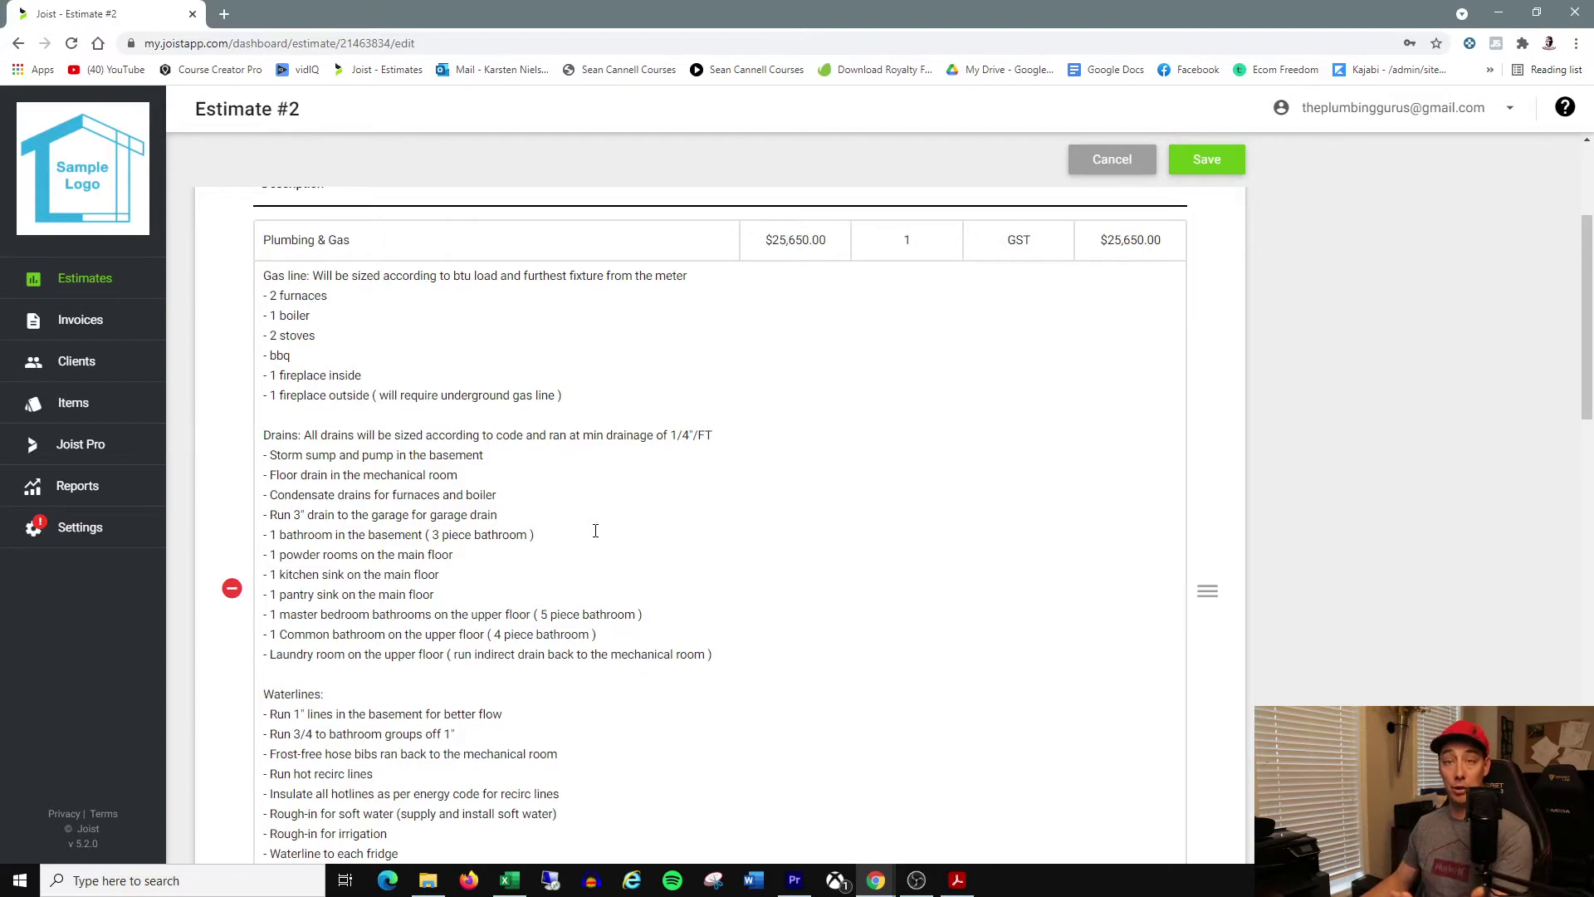
scroll(417, 245, "down", 1)
scroll(332, 299, "up", 1)
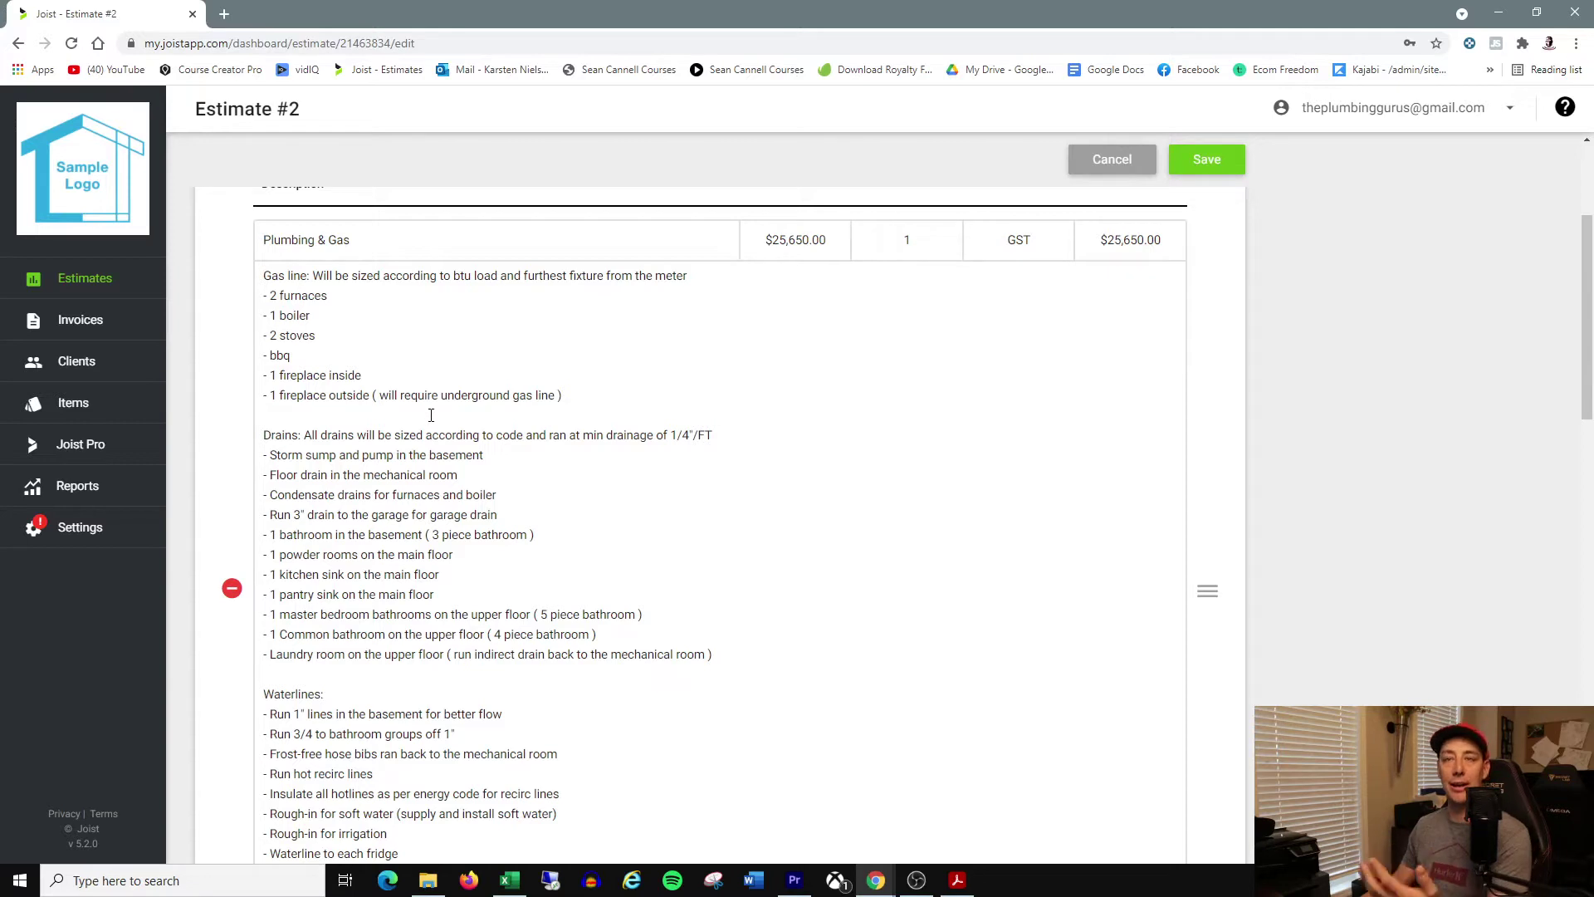
scroll(399, 396, "down", 1)
scroll(398, 396, "down", 1)
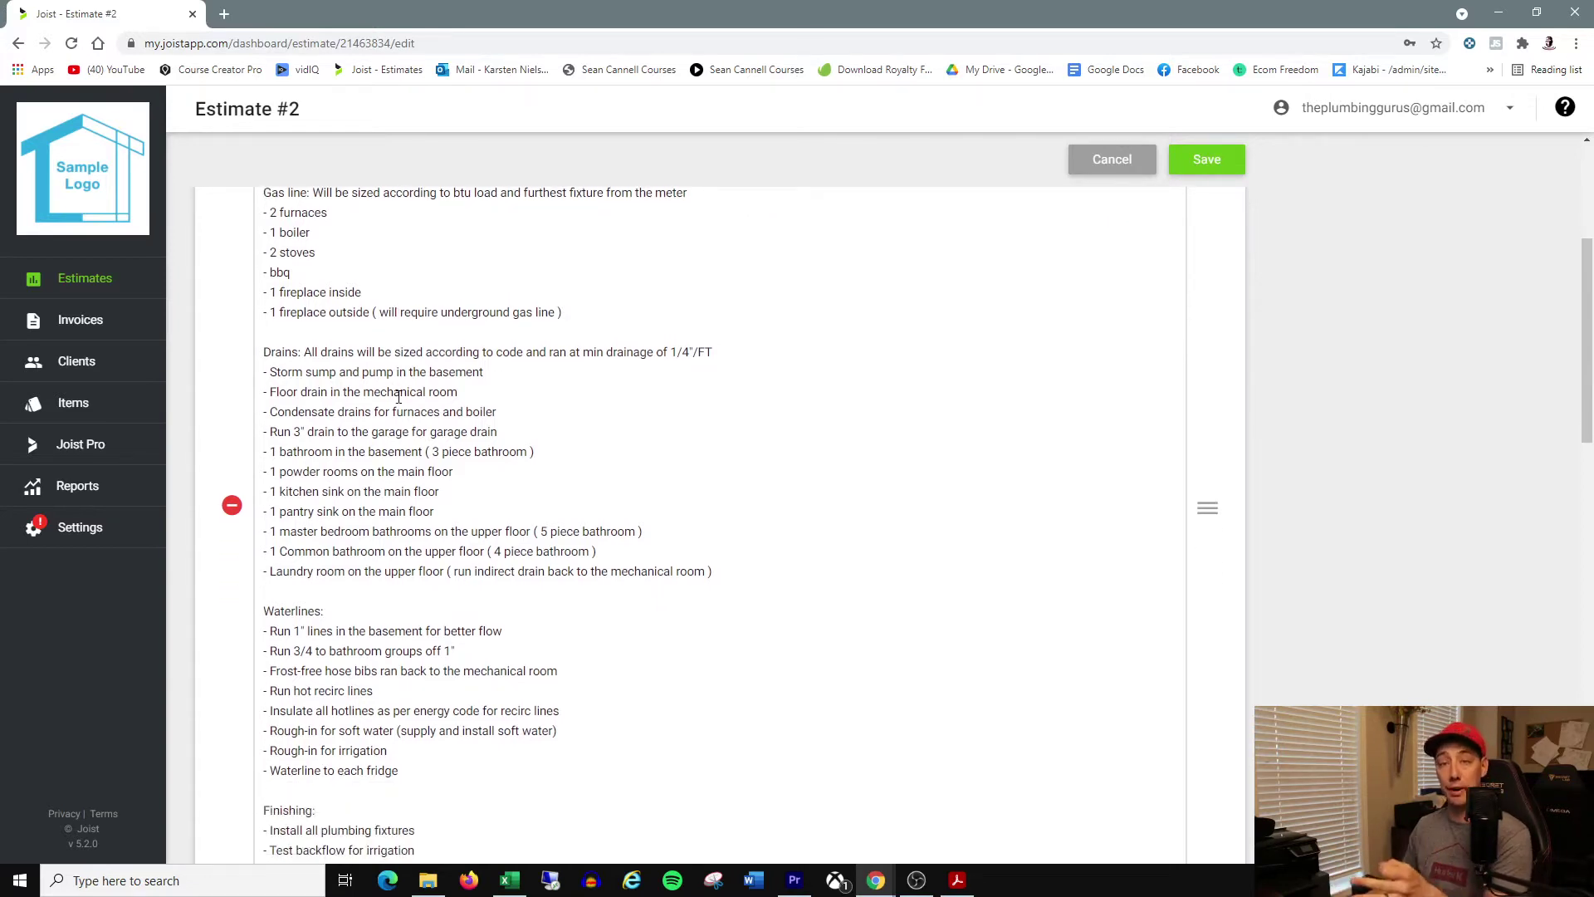
Step: Examine the drains section of the description, covering the drainage slope note and the fixtures listed for each floor
scroll(398, 396, "down", 1)
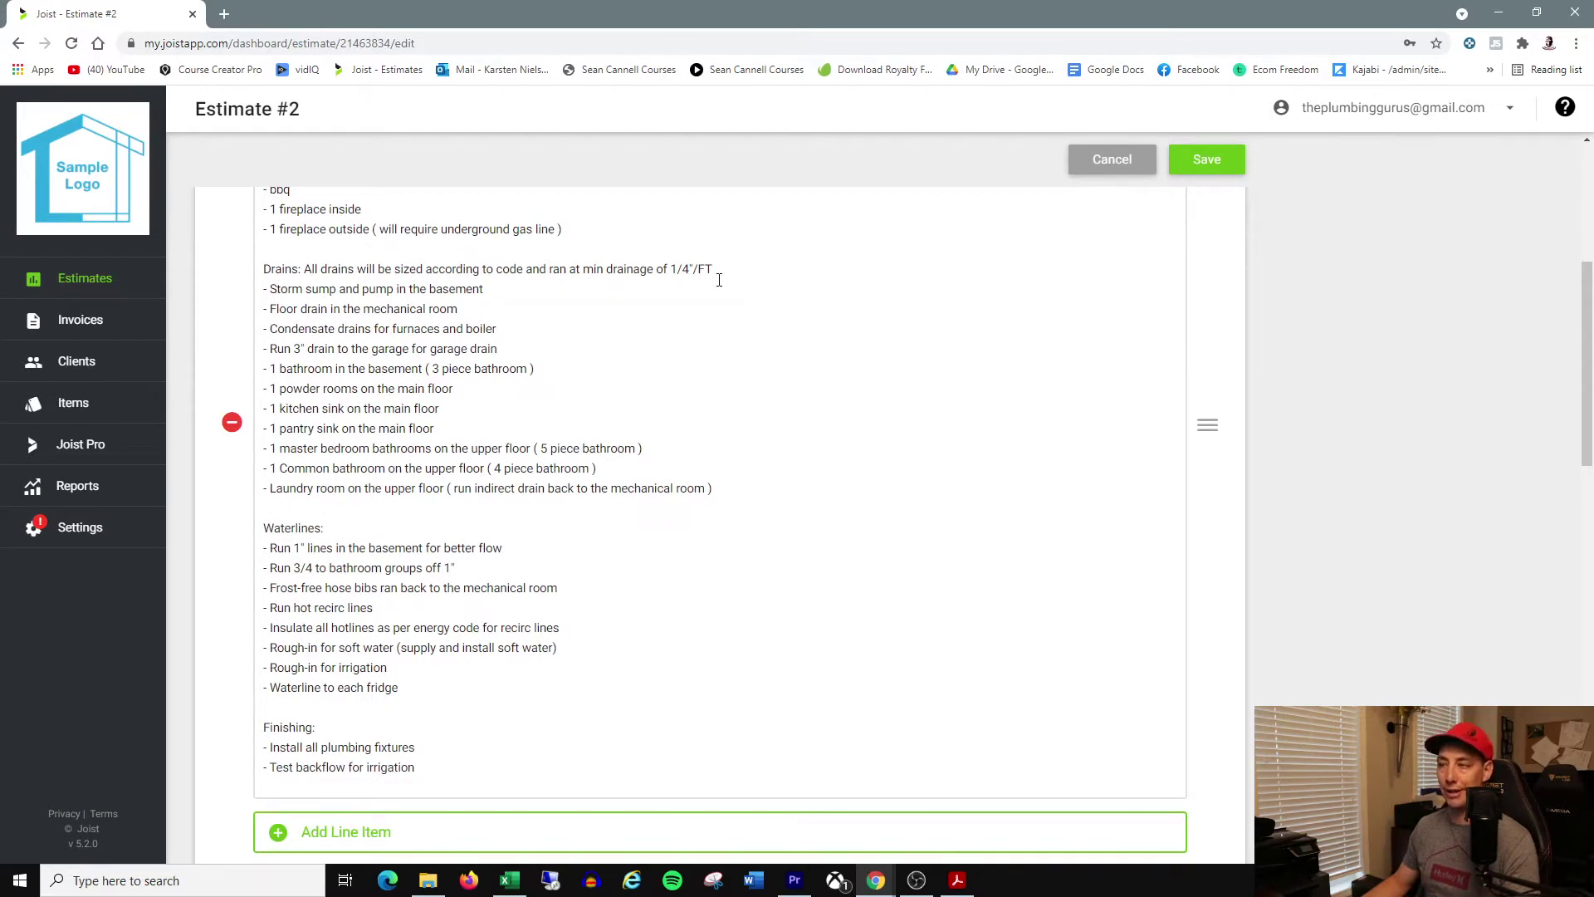
scroll(676, 313, "down", 1)
scroll(676, 313, "up", 1)
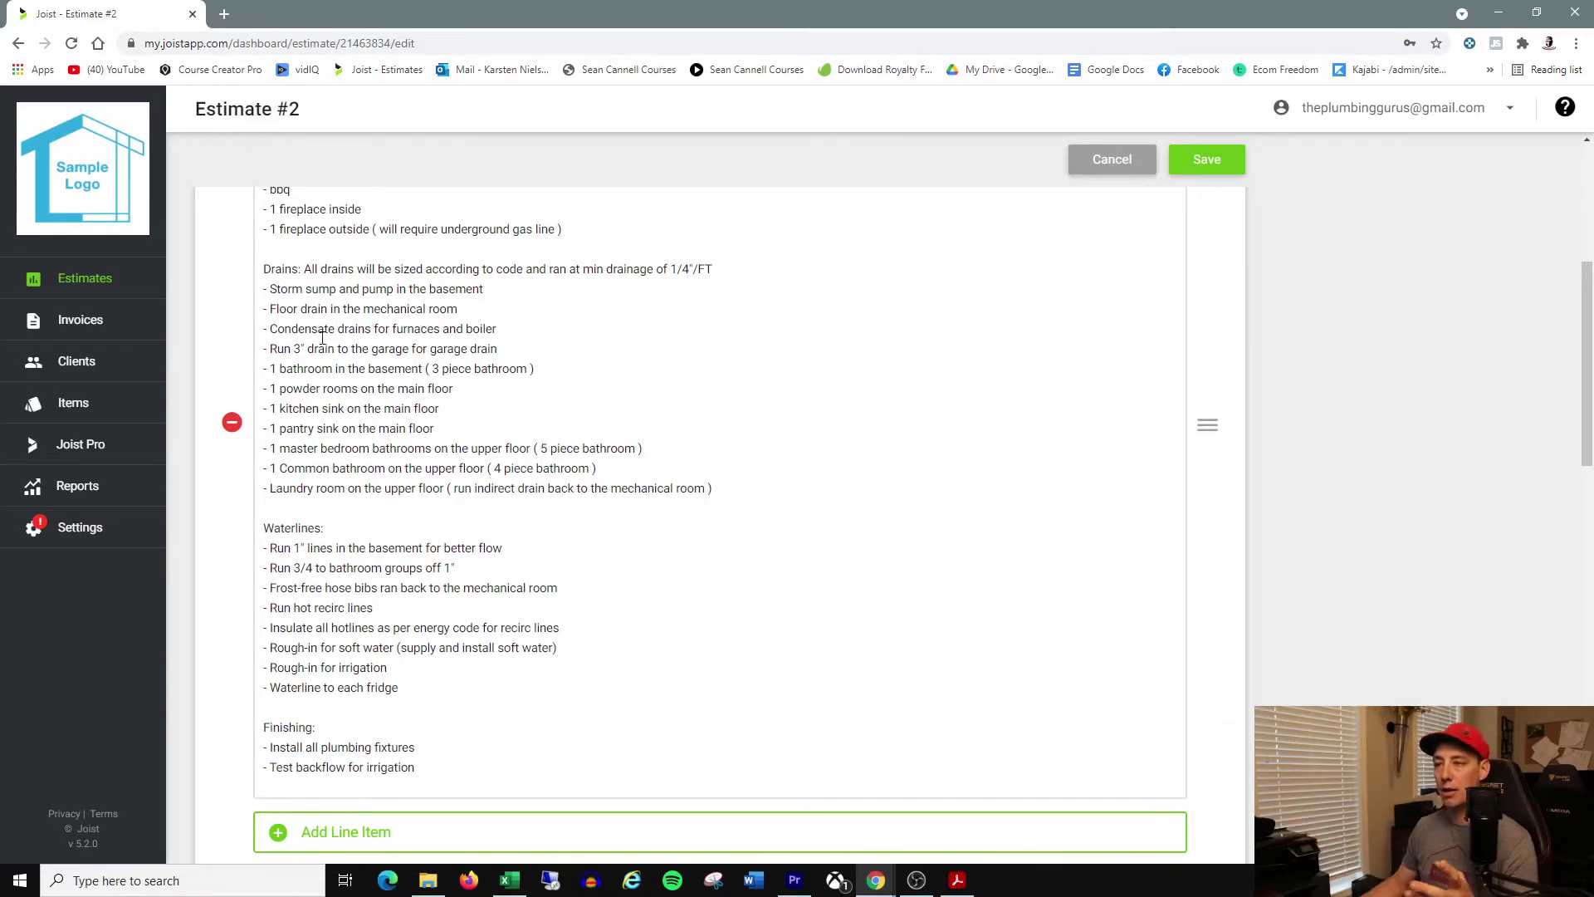
scroll(332, 332, "down", 1)
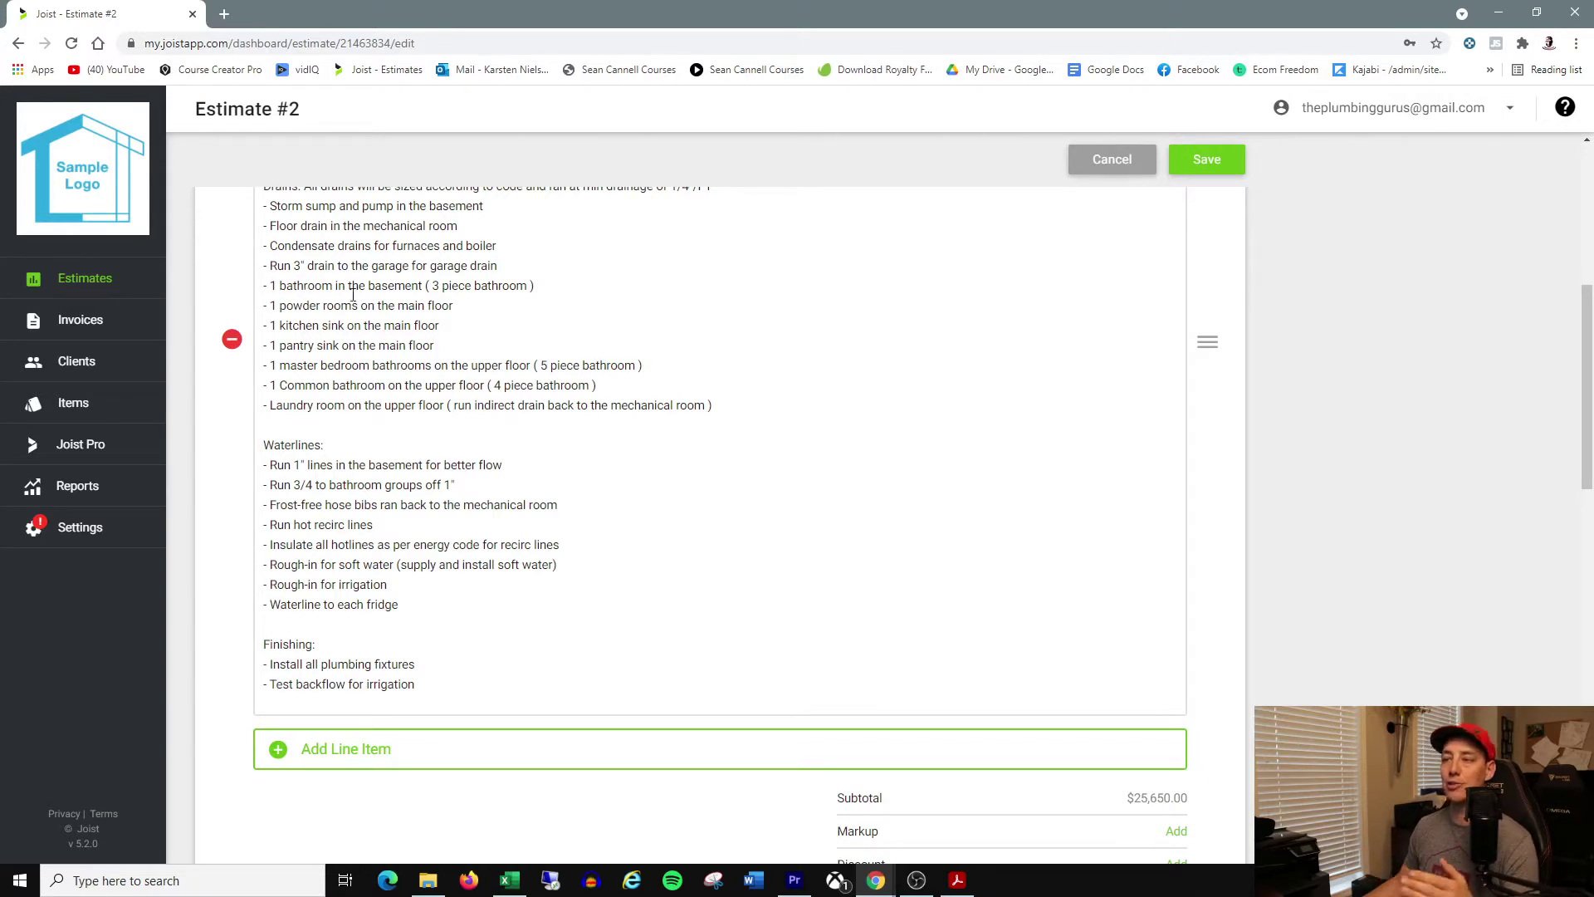
scroll(493, 288, "down", 1)
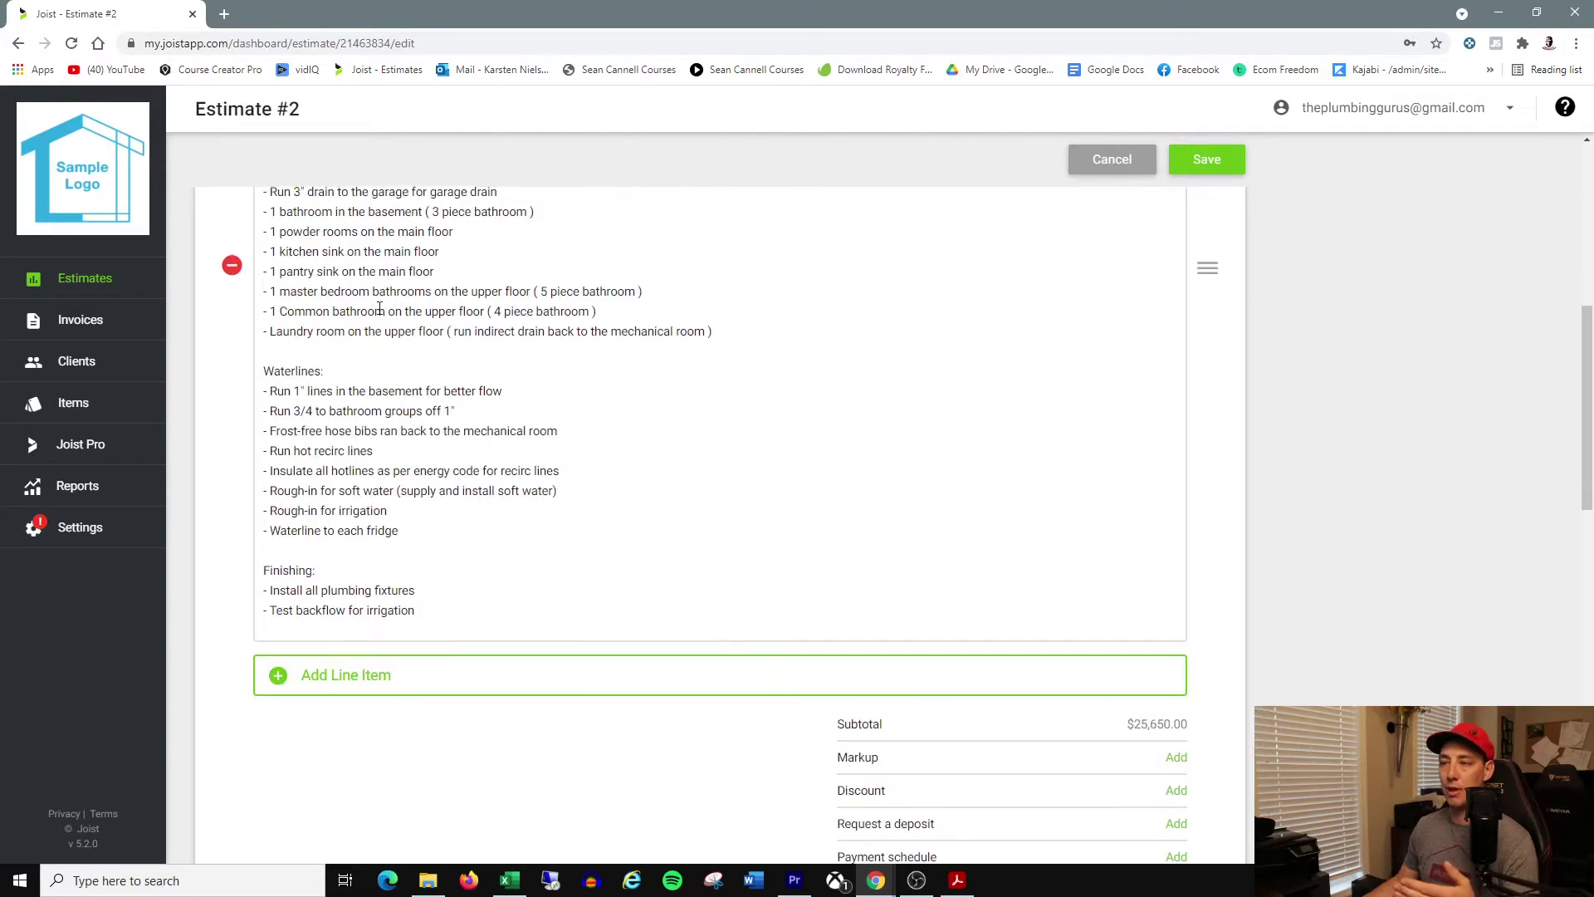
scroll(493, 288, "up", 1)
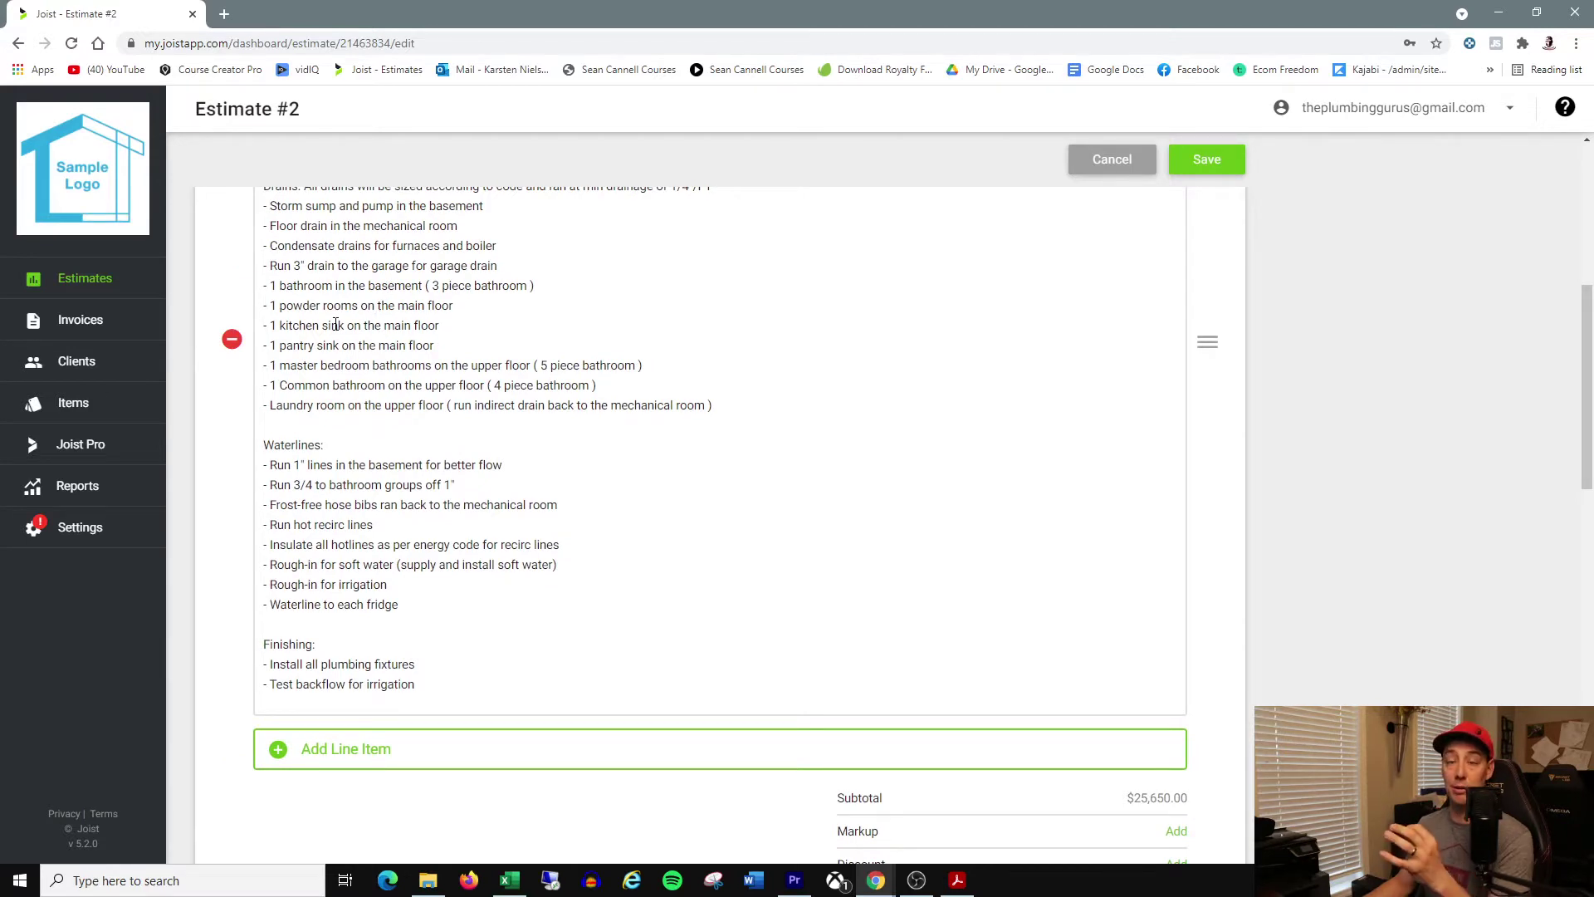
scroll(335, 325, "down", 2)
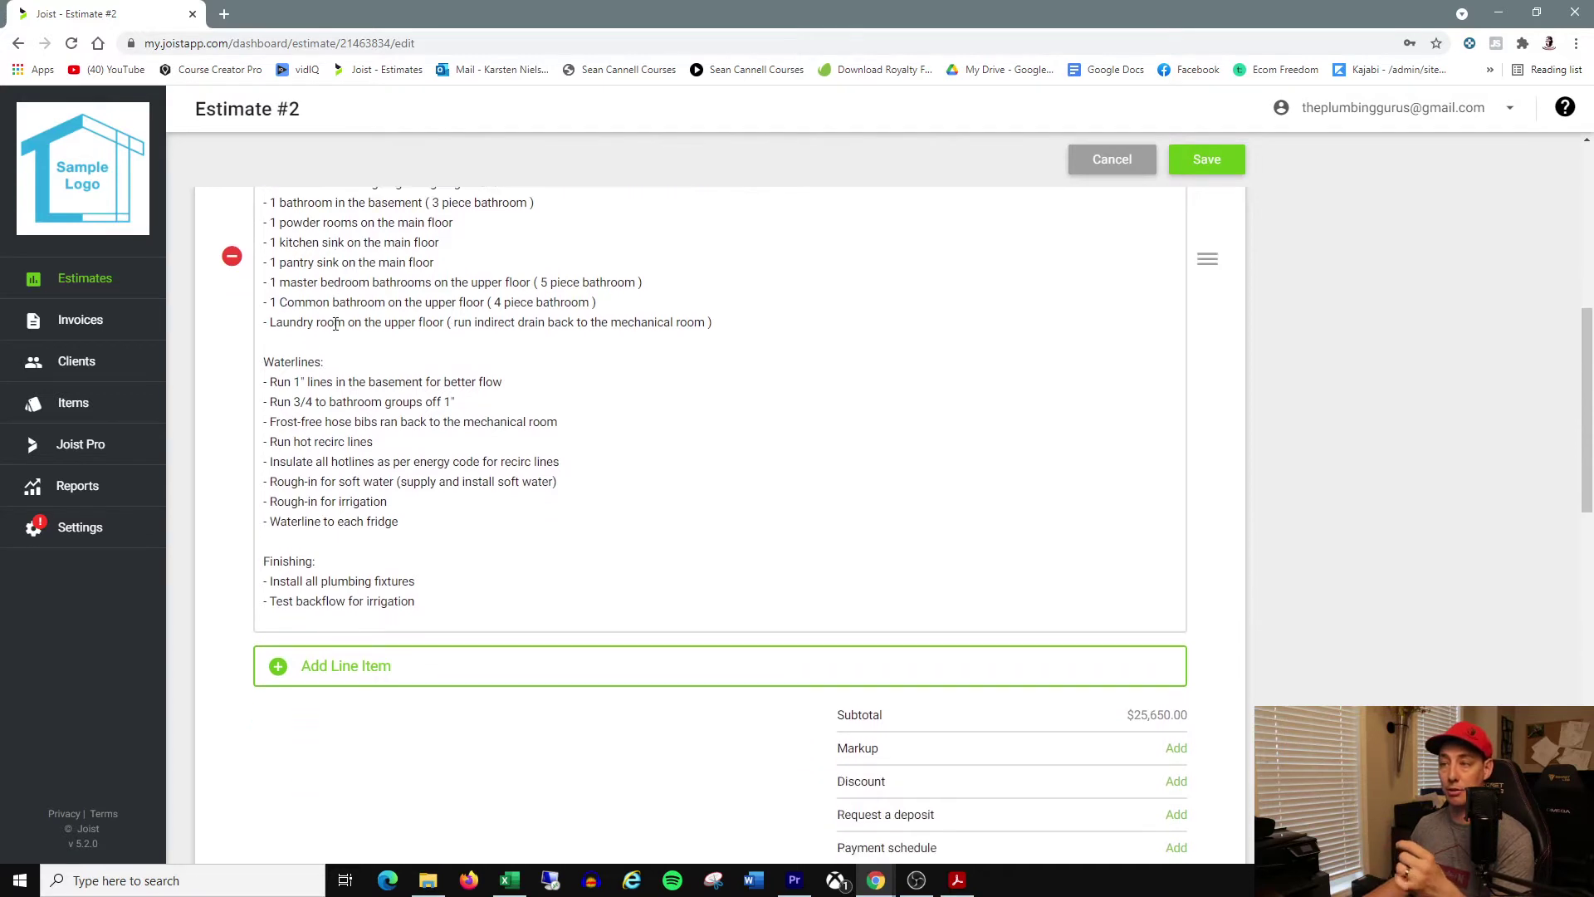
scroll(336, 324, "up", 2)
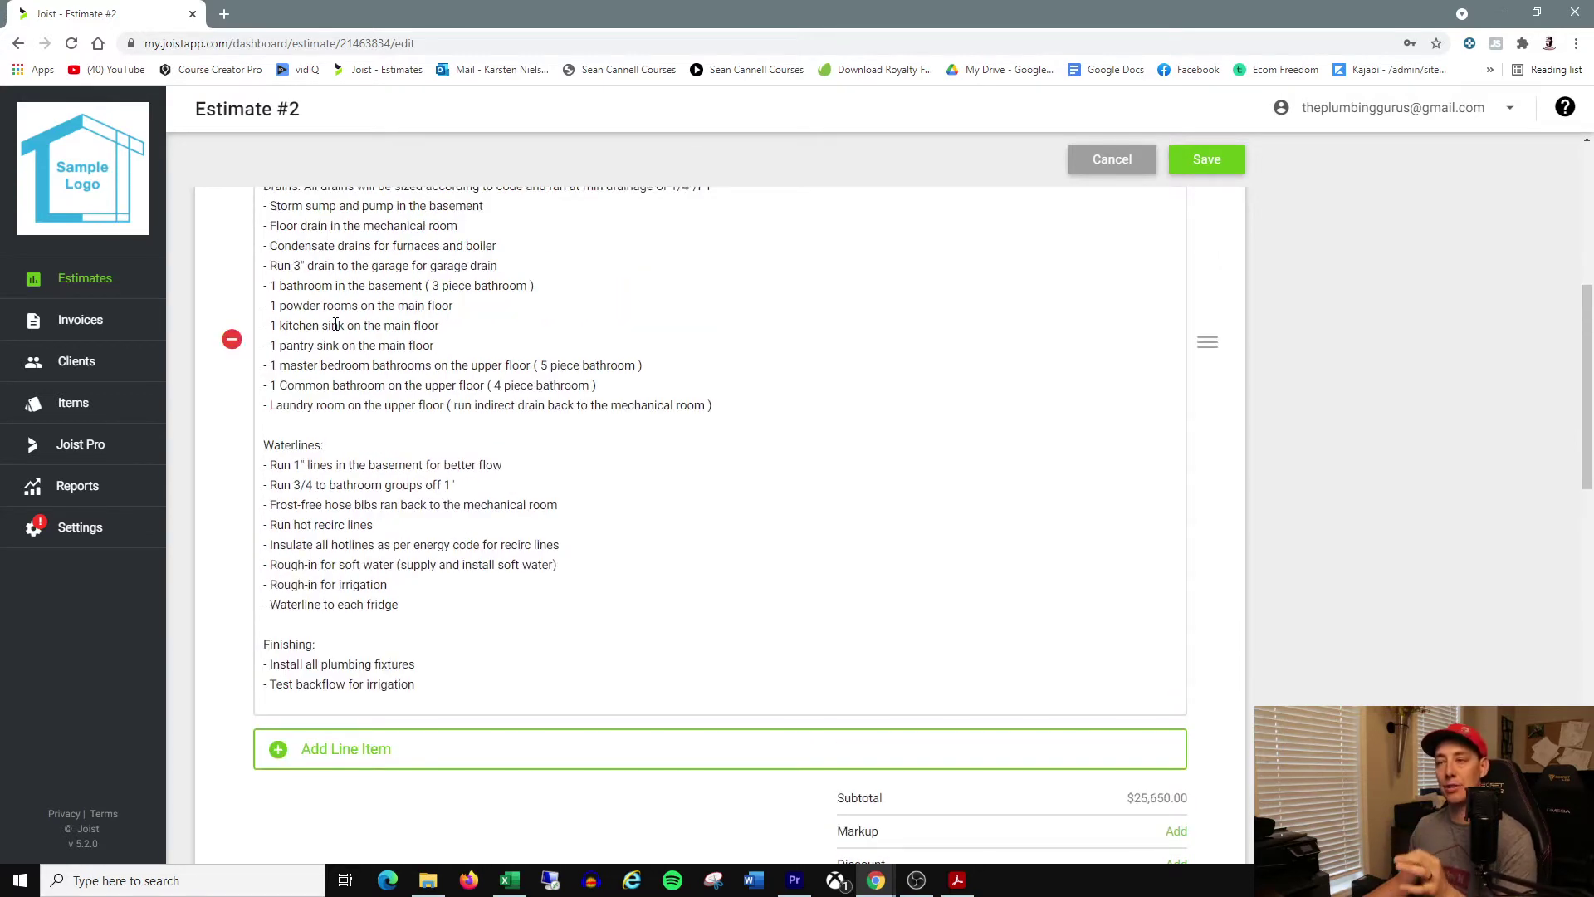
scroll(335, 325, "down", 2)
scroll(288, 274, "up", 2)
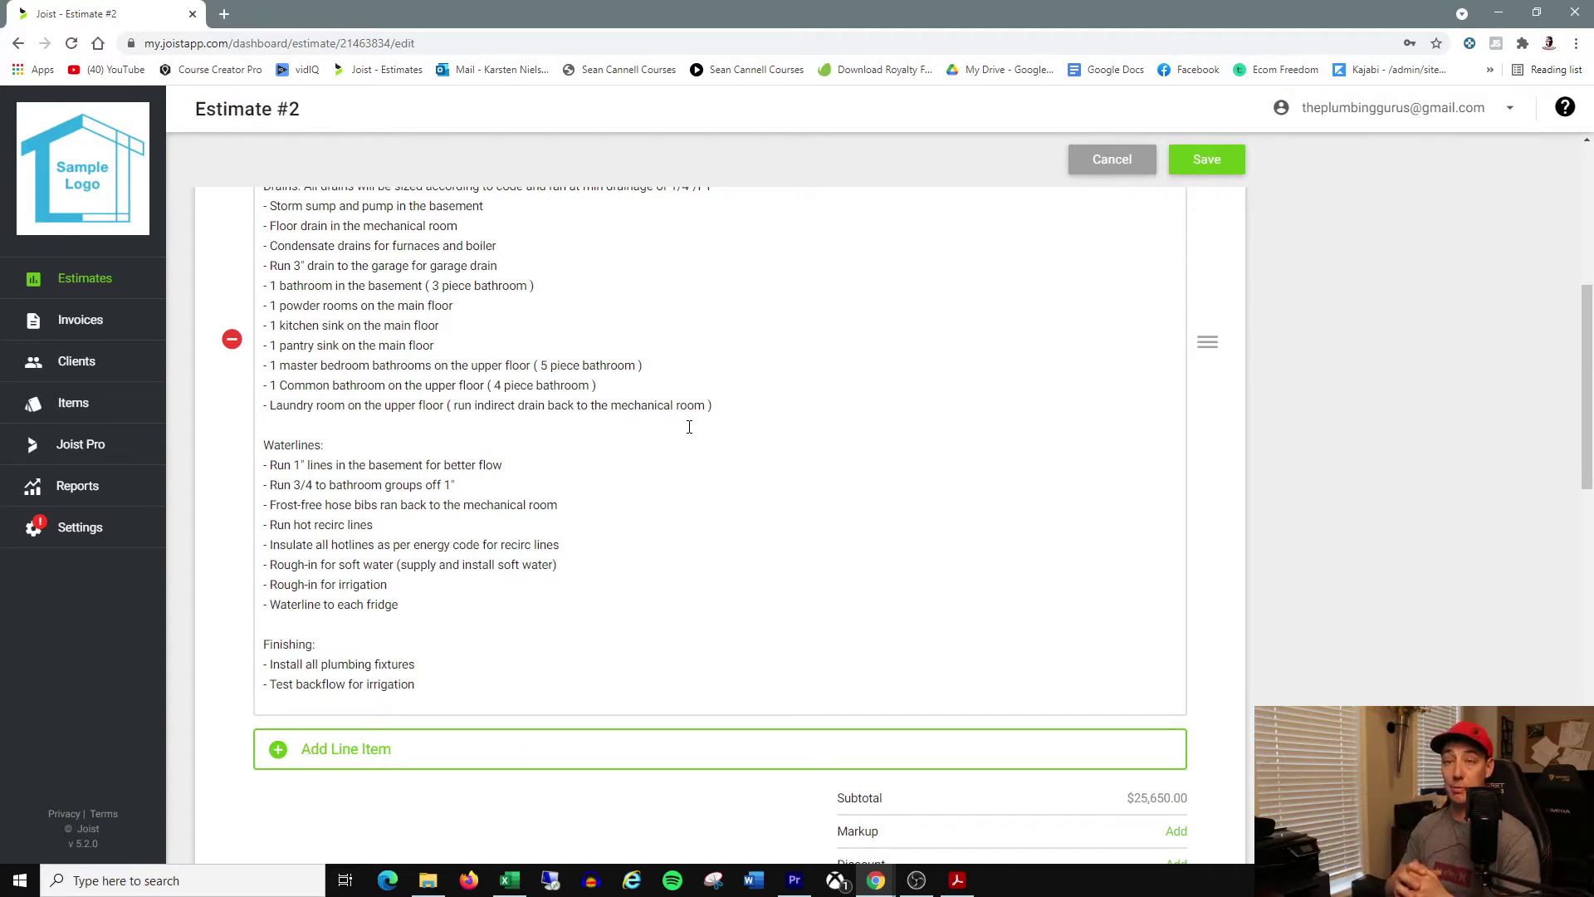
Step: Examine the waterlines and finishing sections of the description, then the pricing summary and contract area below them
scroll(689, 426, "down", 1)
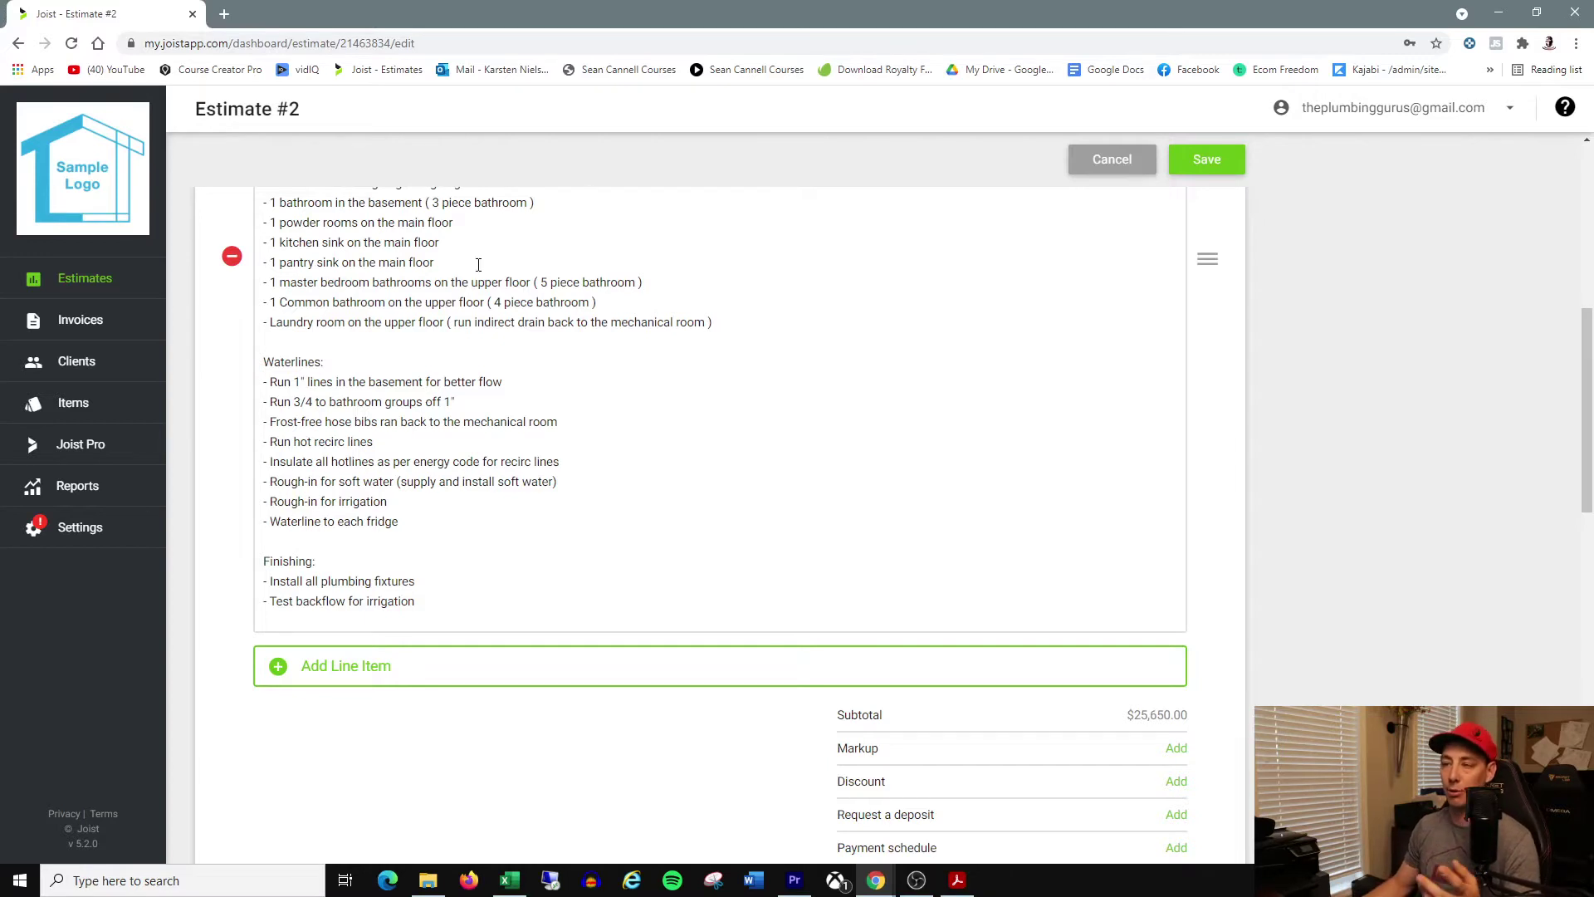
scroll(308, 343, "down", 1)
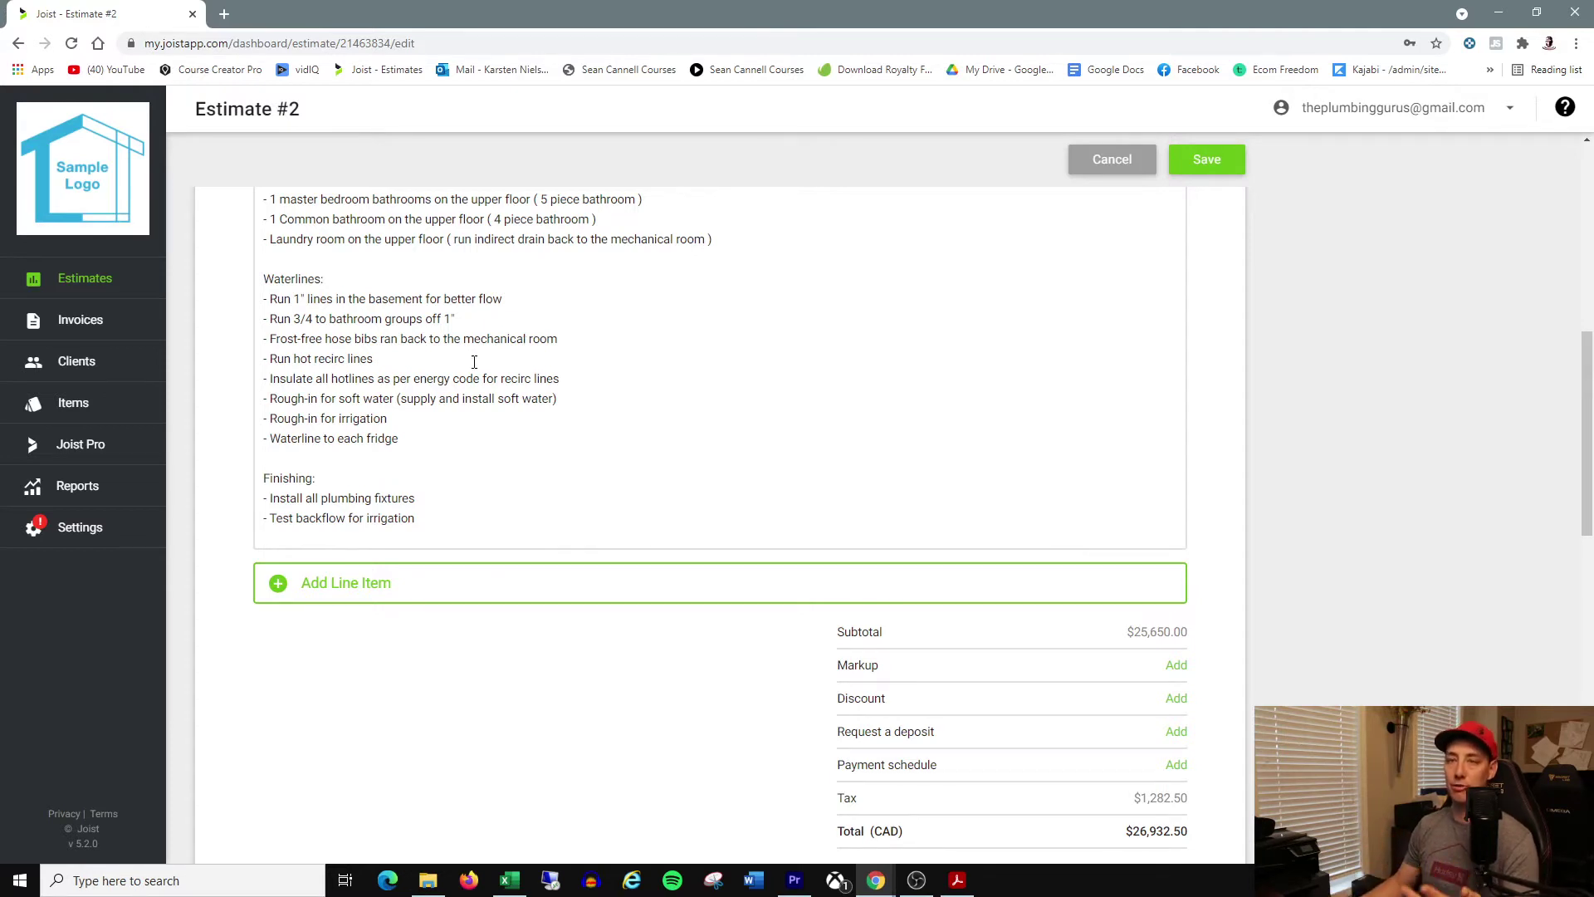
scroll(397, 401, "down", 1)
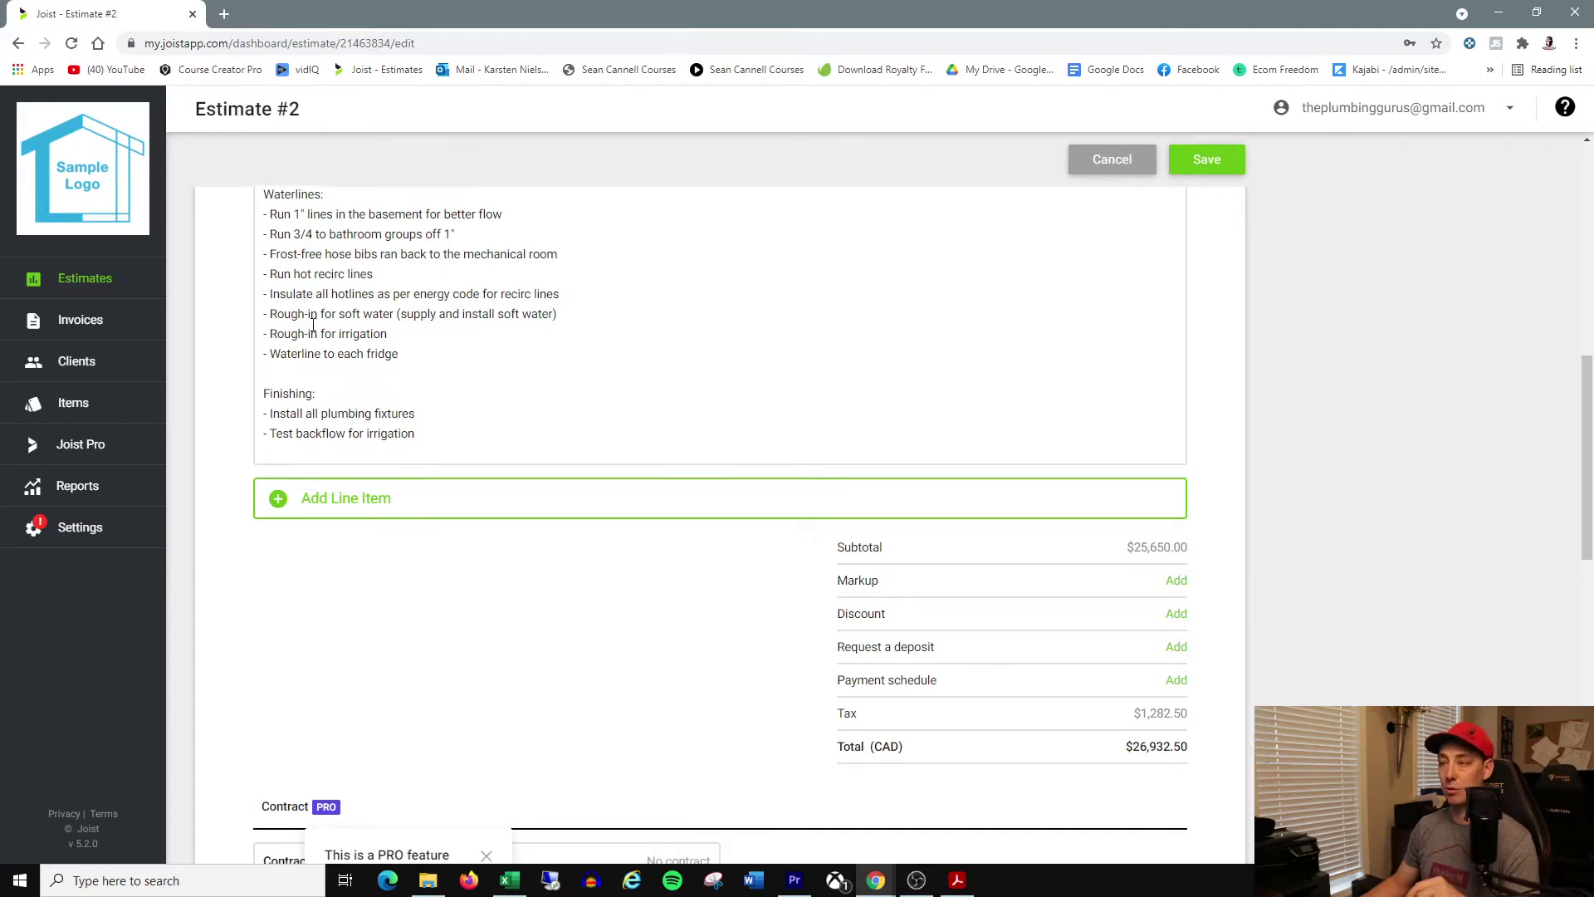
scroll(294, 325, "down", 1)
scroll(283, 327, "up", 1)
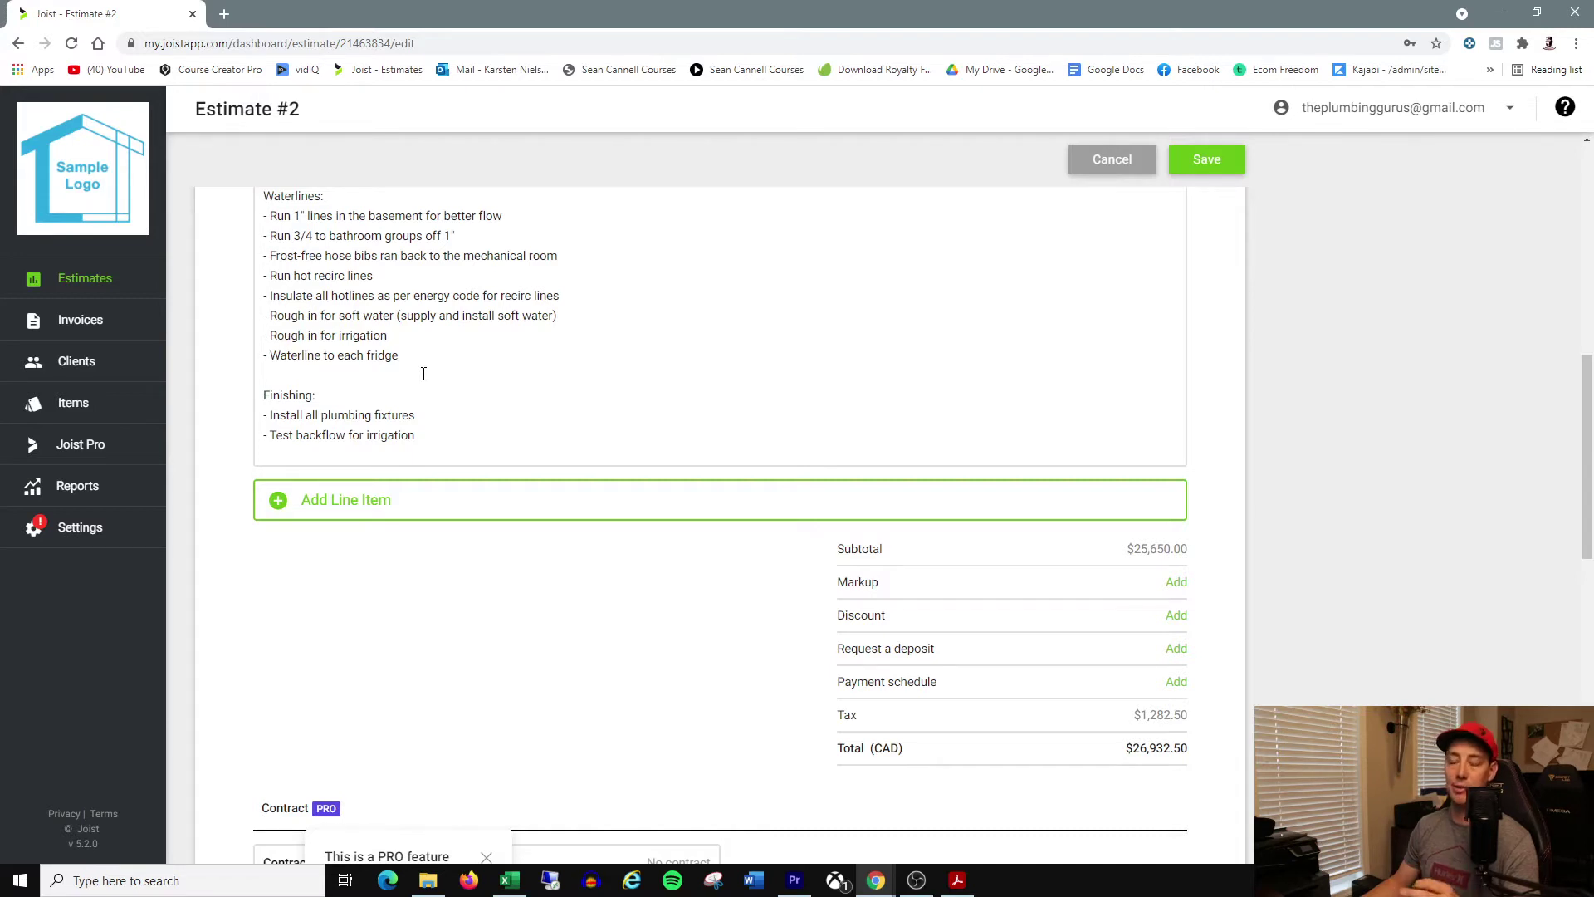
scroll(423, 374, "down", 1)
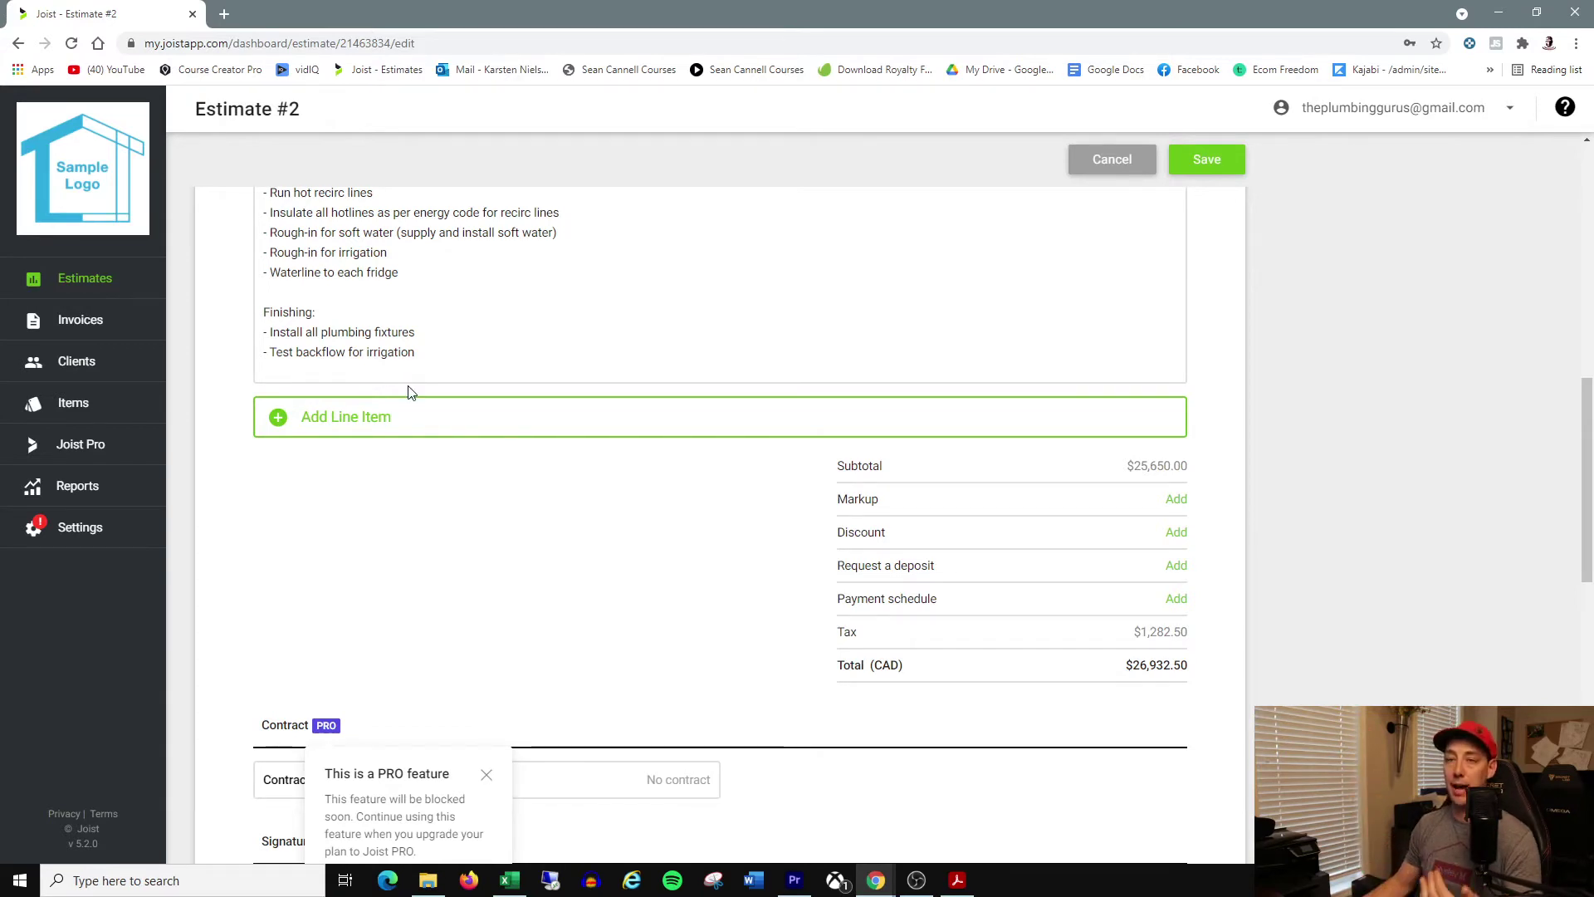
scroll(404, 419, "down", 1)
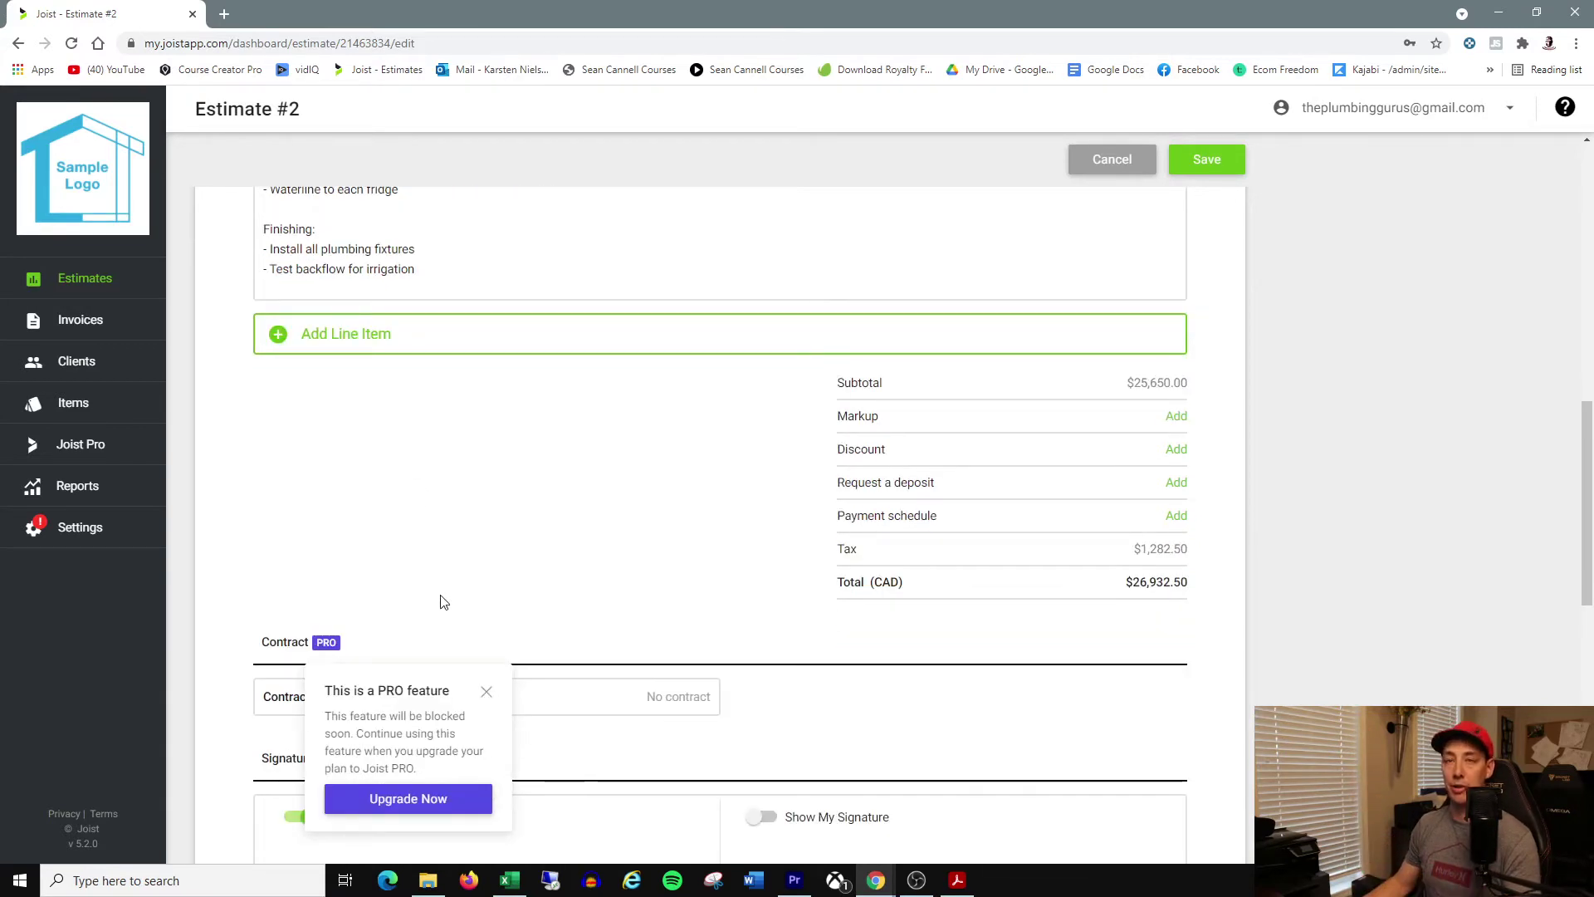
Step: Dismiss the PRO feature notice over the contract section and enable Show My Signature for the estimate
scroll(438, 609, "down", 2)
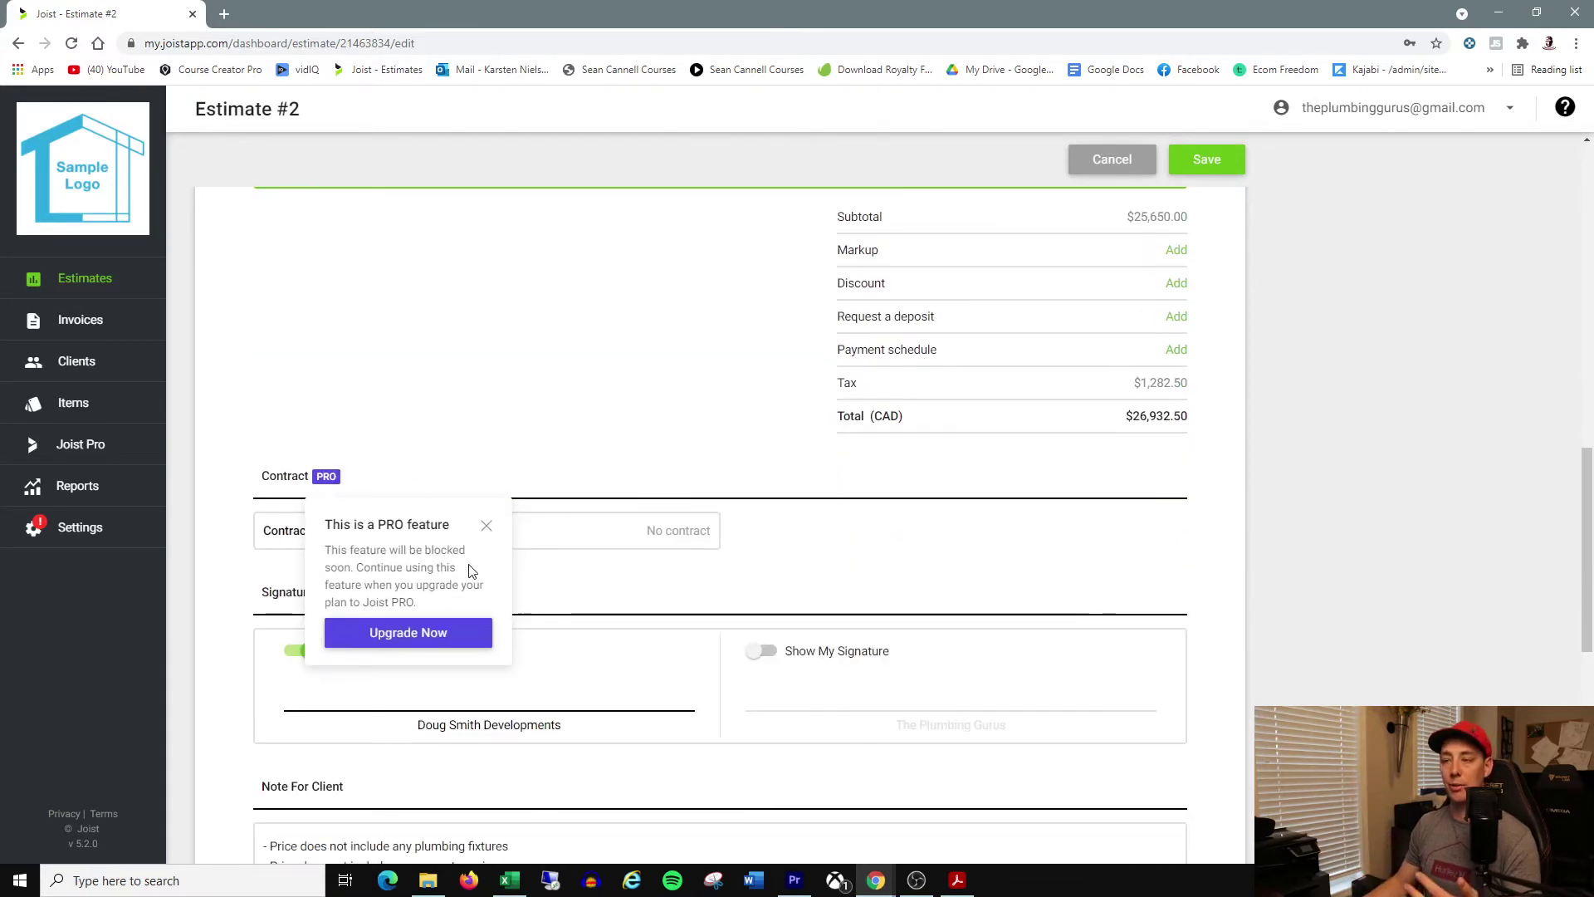
left_click(489, 526)
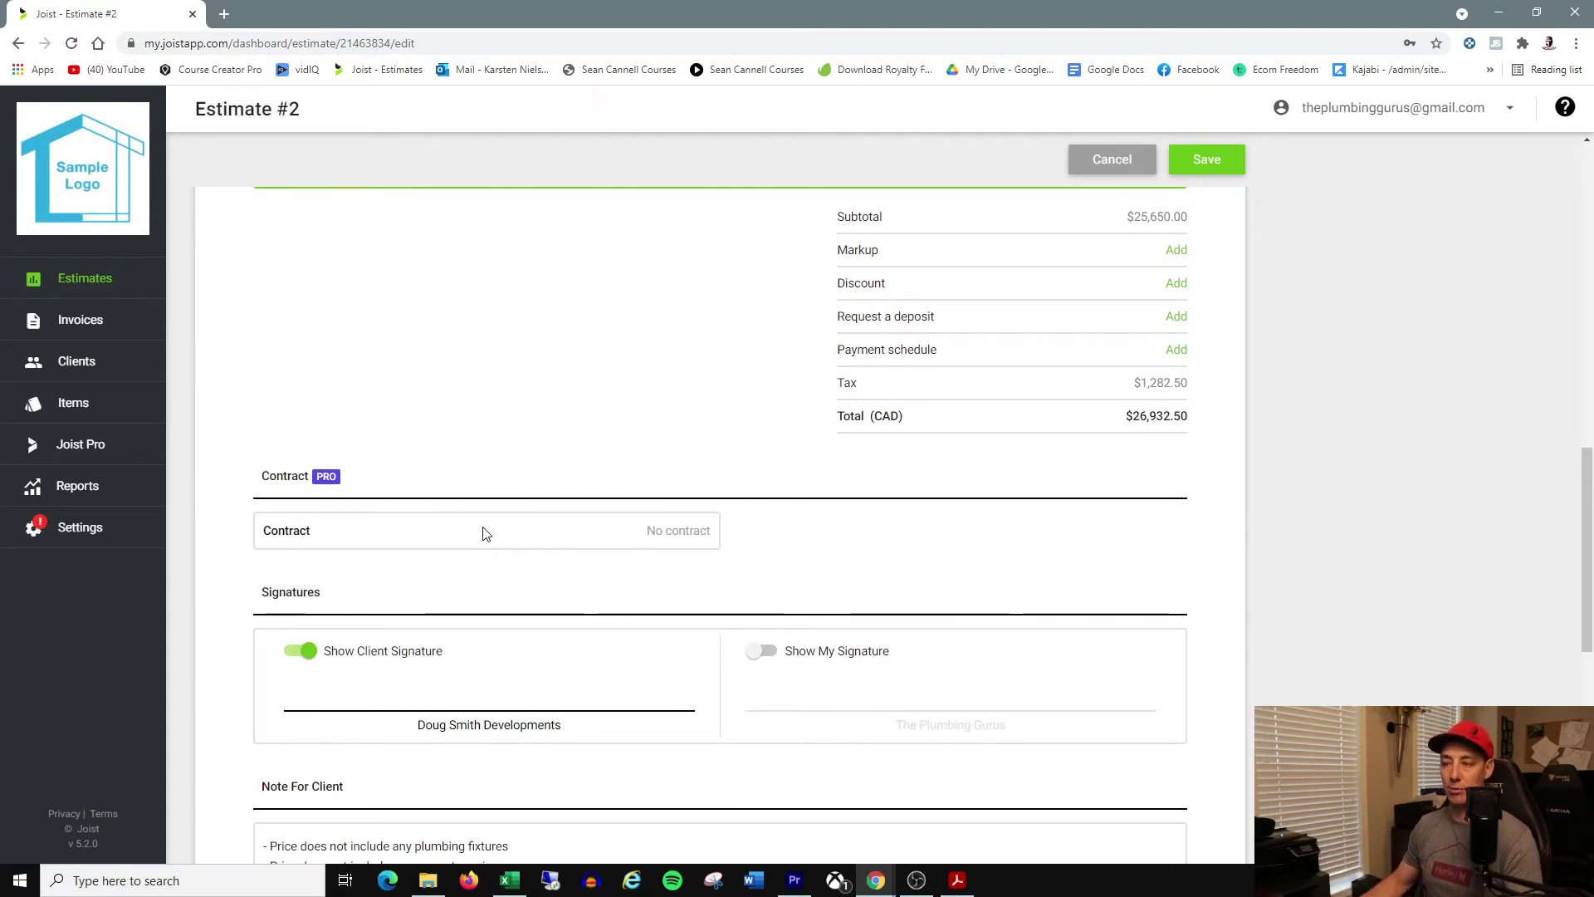
scroll(316, 510, "down", 2)
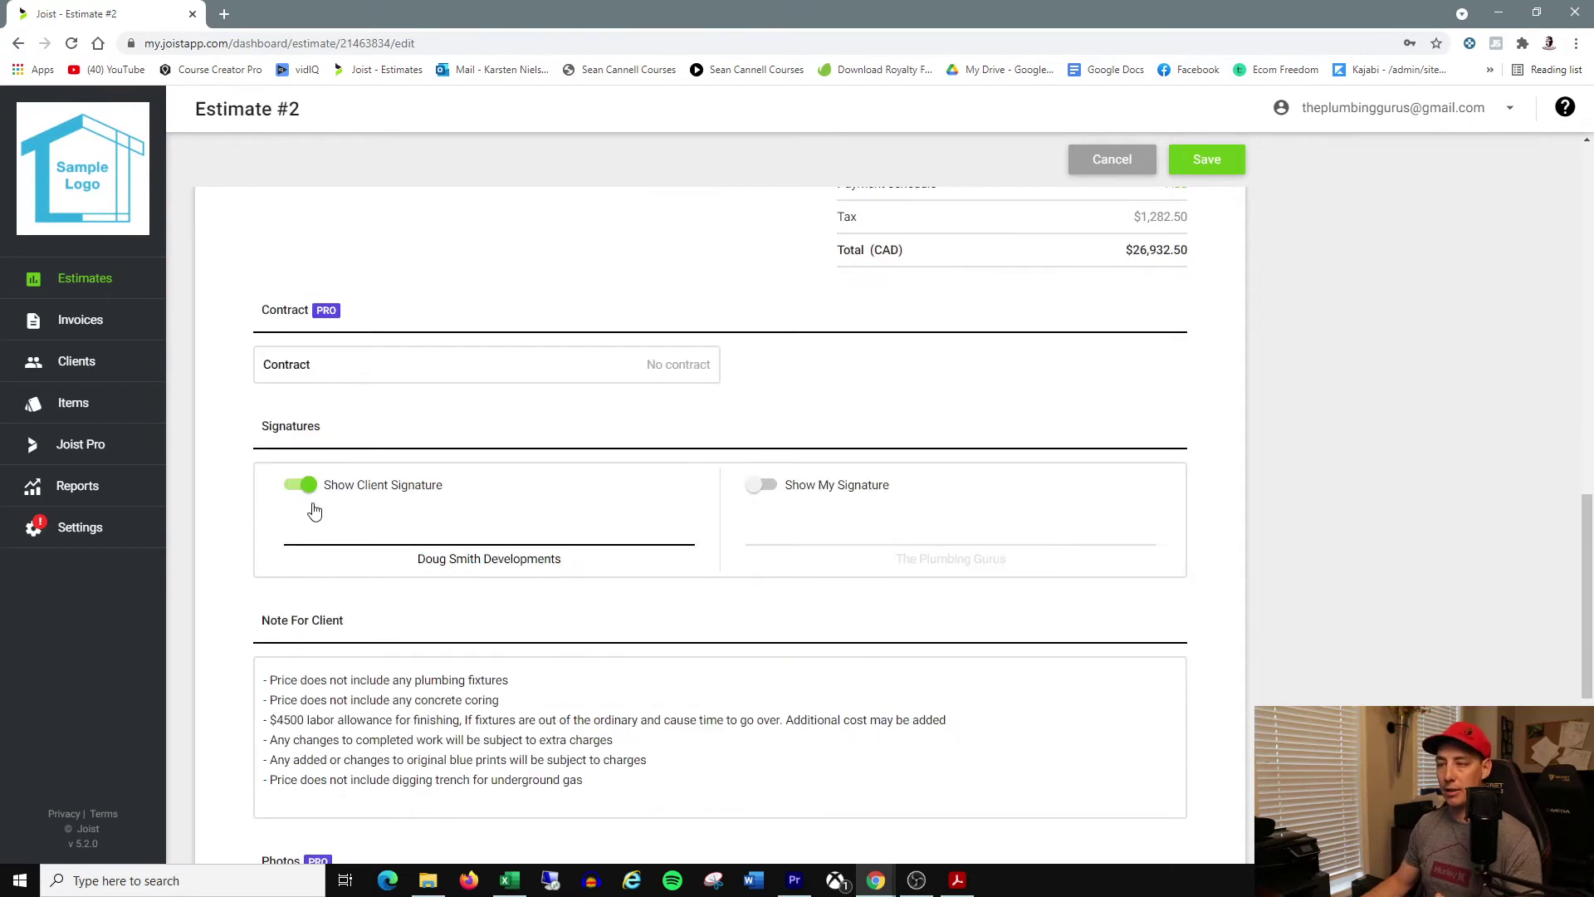
left_click(761, 485)
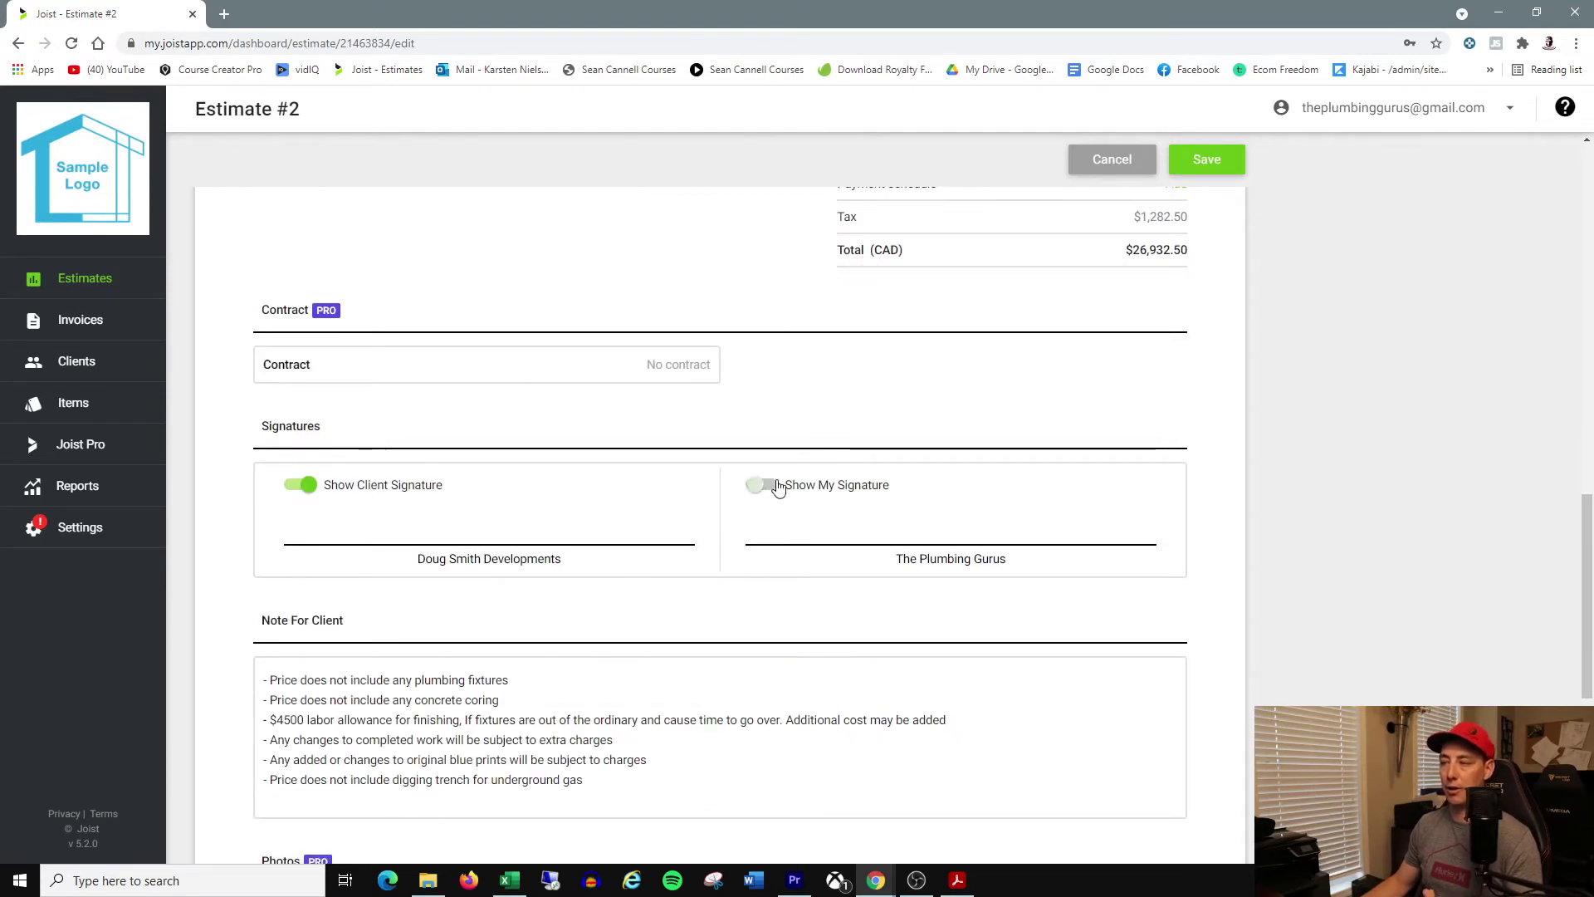
Step: Examine the Note For Client exclusions, highlighting the line about the $4500 labor allowance for finishing
scroll(528, 563, "down", 3)
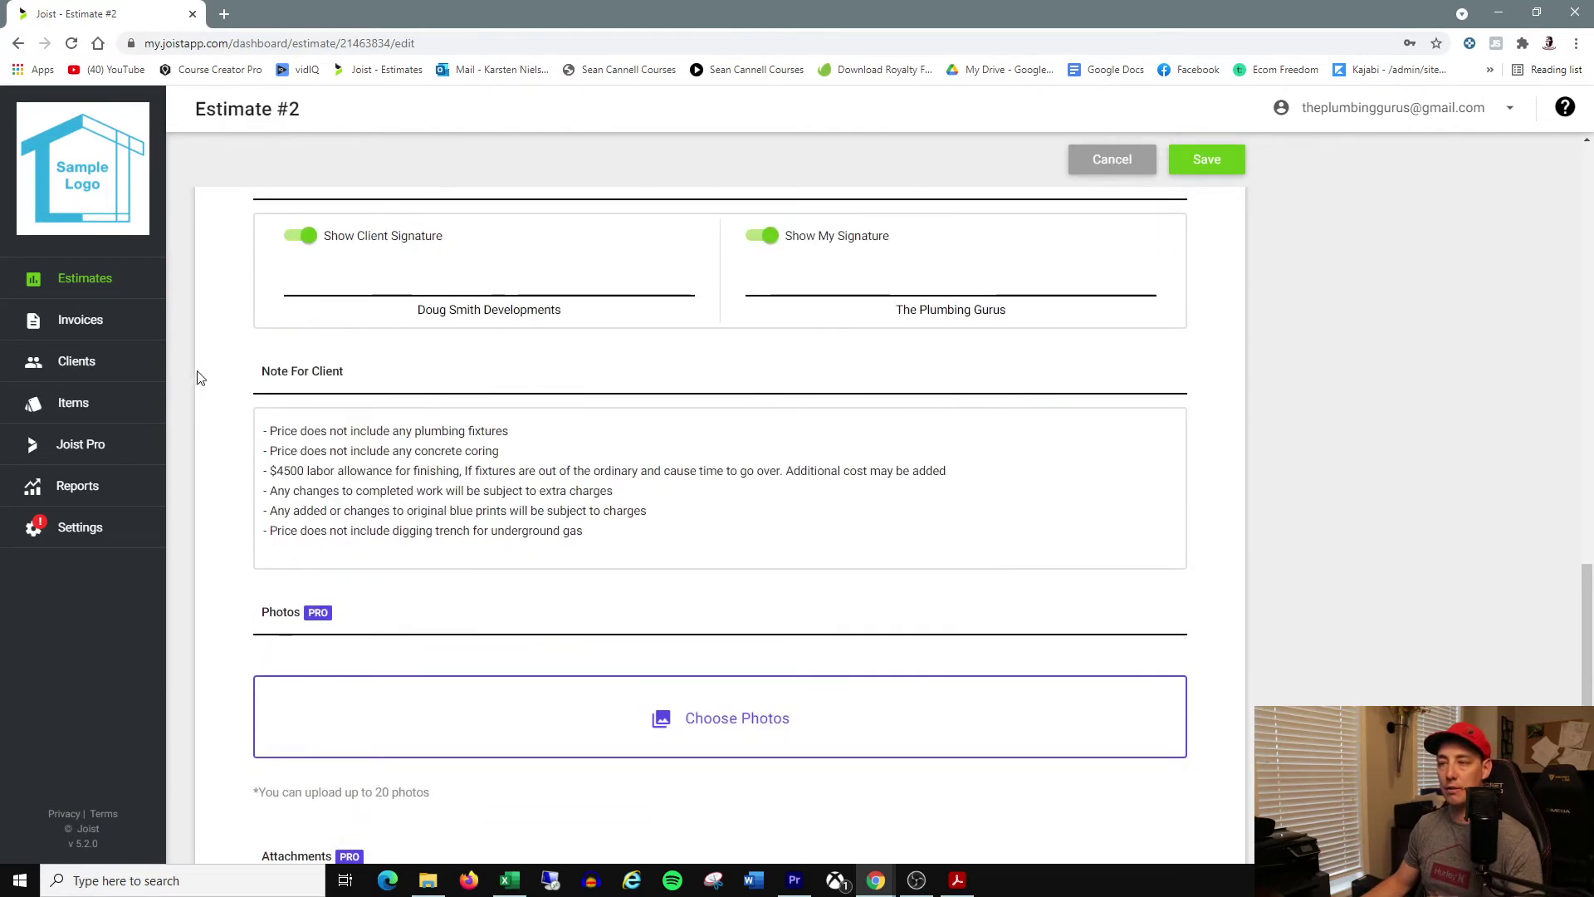
left_click_drag(257, 371, 359, 377)
left_click(415, 405)
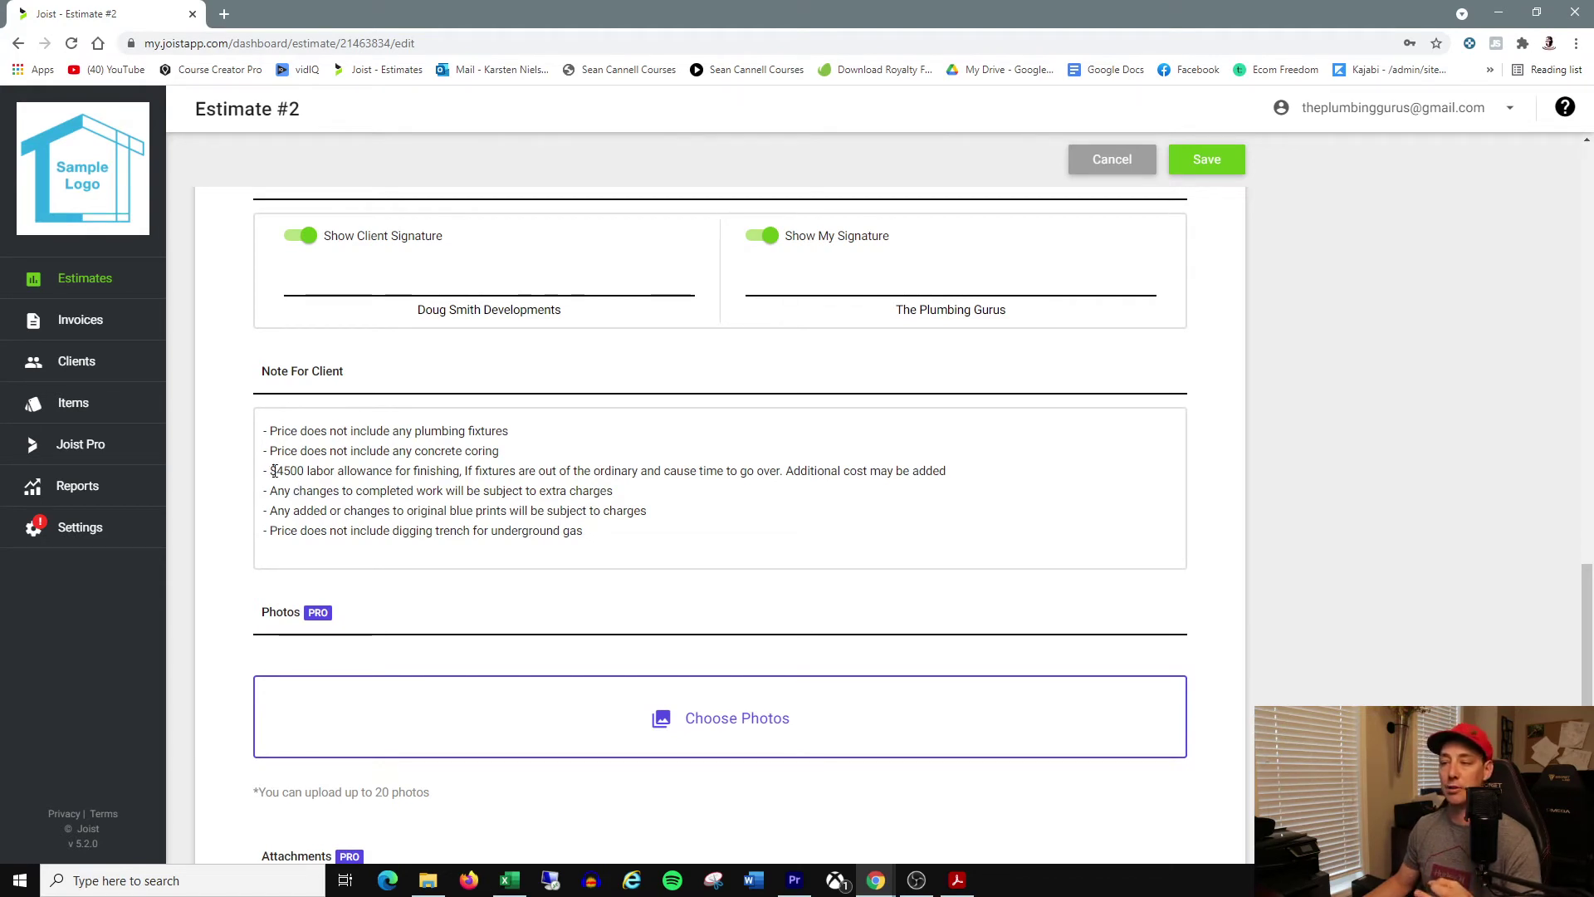
mouse_move(270, 470)
left_mouse_down()
mouse_move(544, 471)
mouse_move(268, 490)
left_mouse_up()
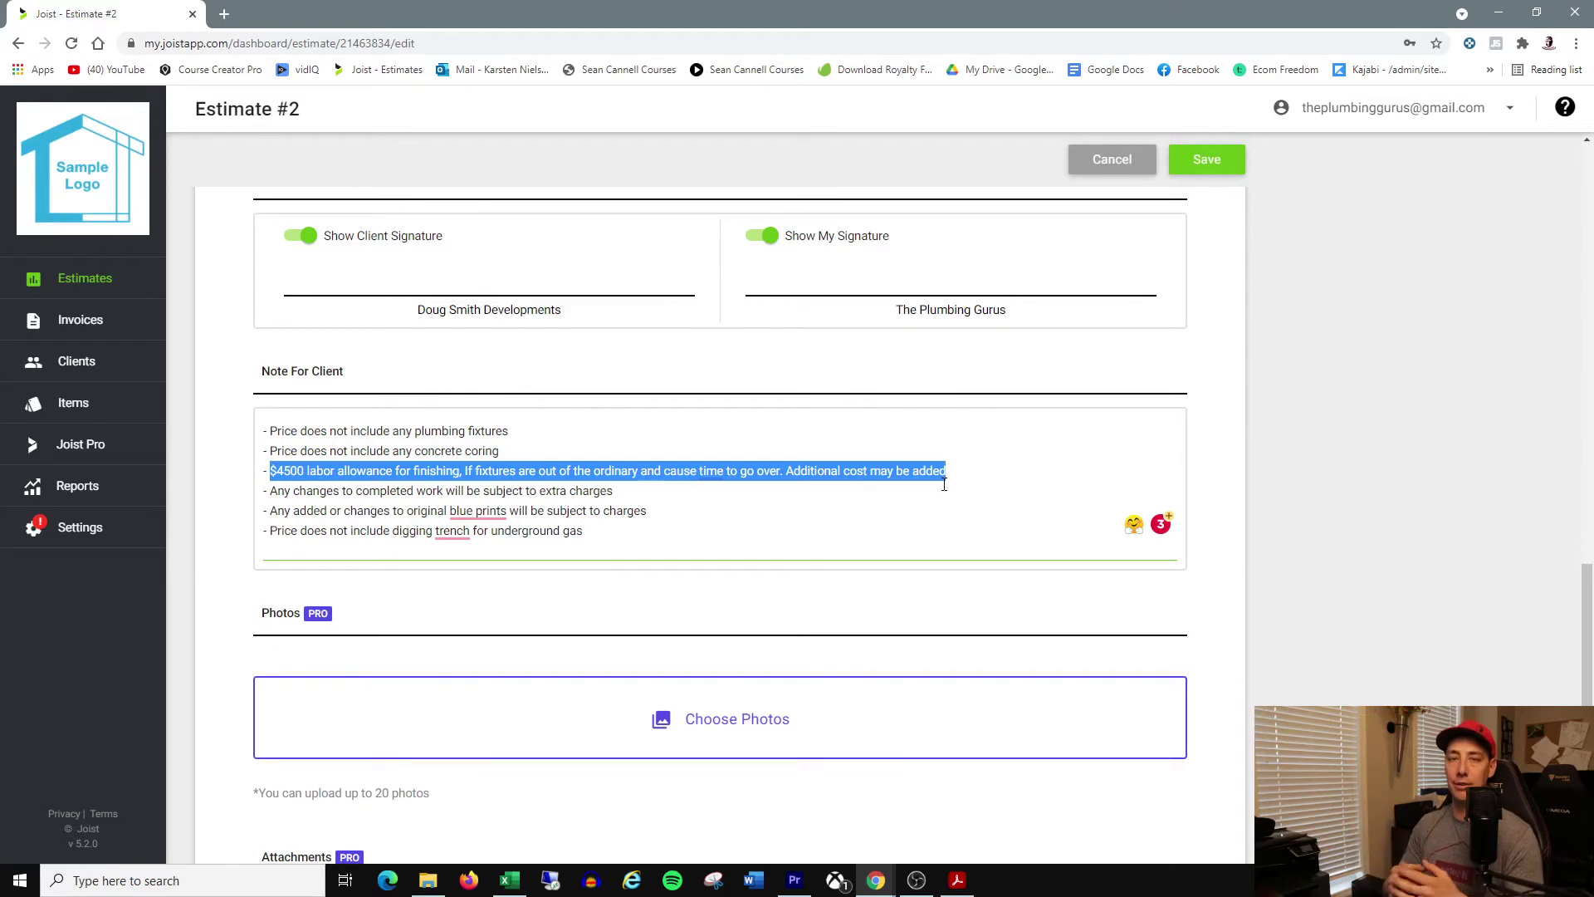
left_click(944, 484)
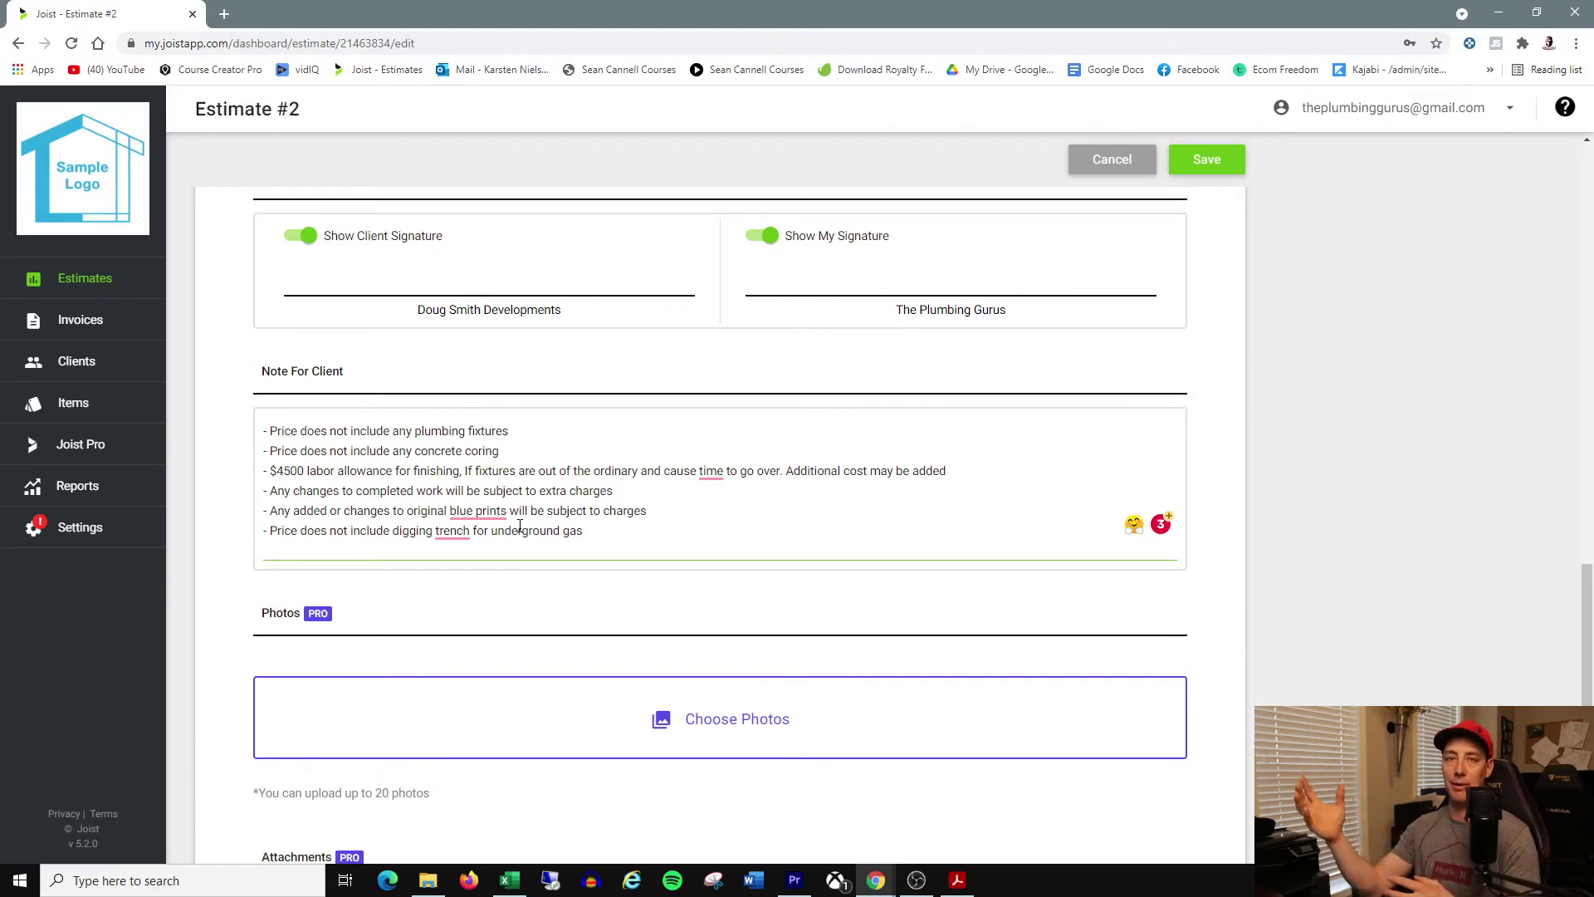
Step: Correct the client note's wording to "blueprints", "digging a trench" and "cause the time to go over"
mouse_move(478, 511)
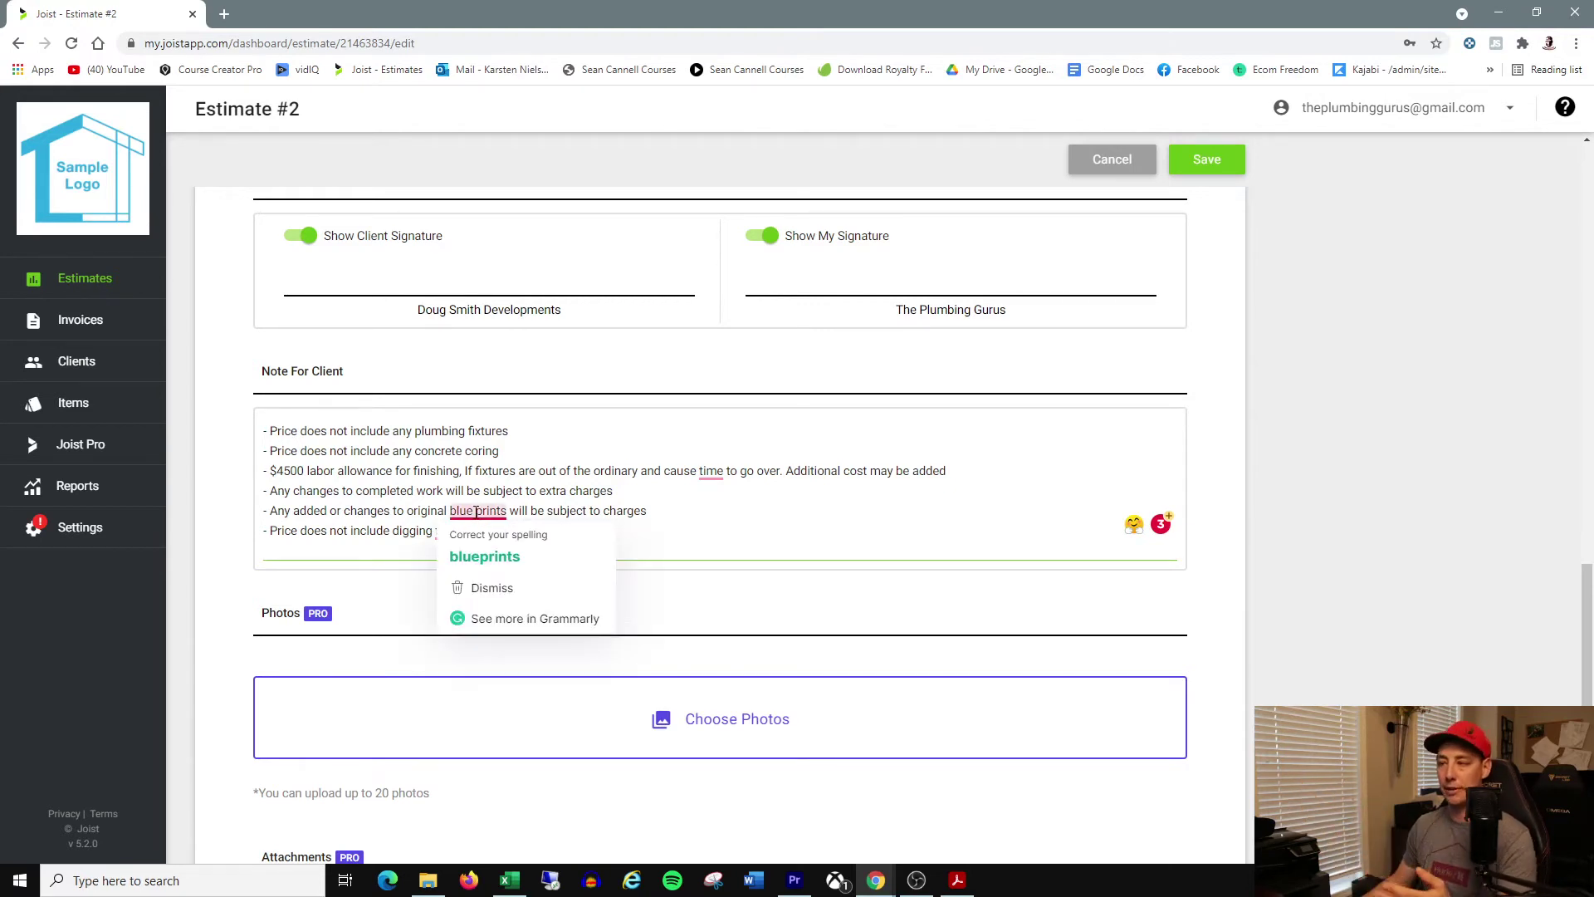
left_click(475, 554)
left_click(464, 575)
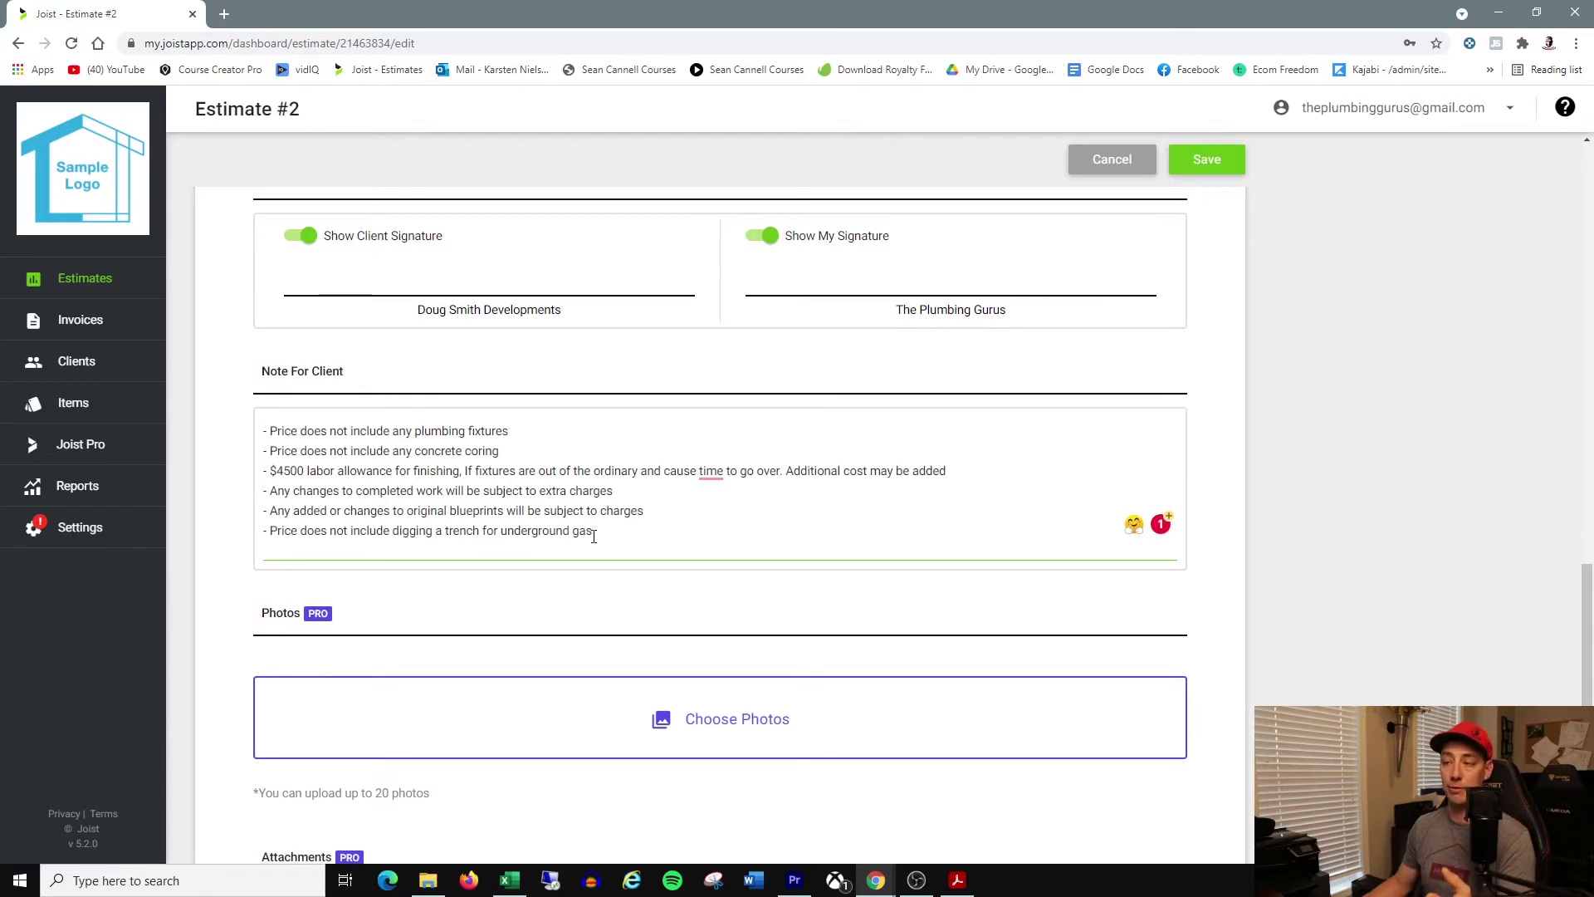
left_click(700, 470)
type("the")
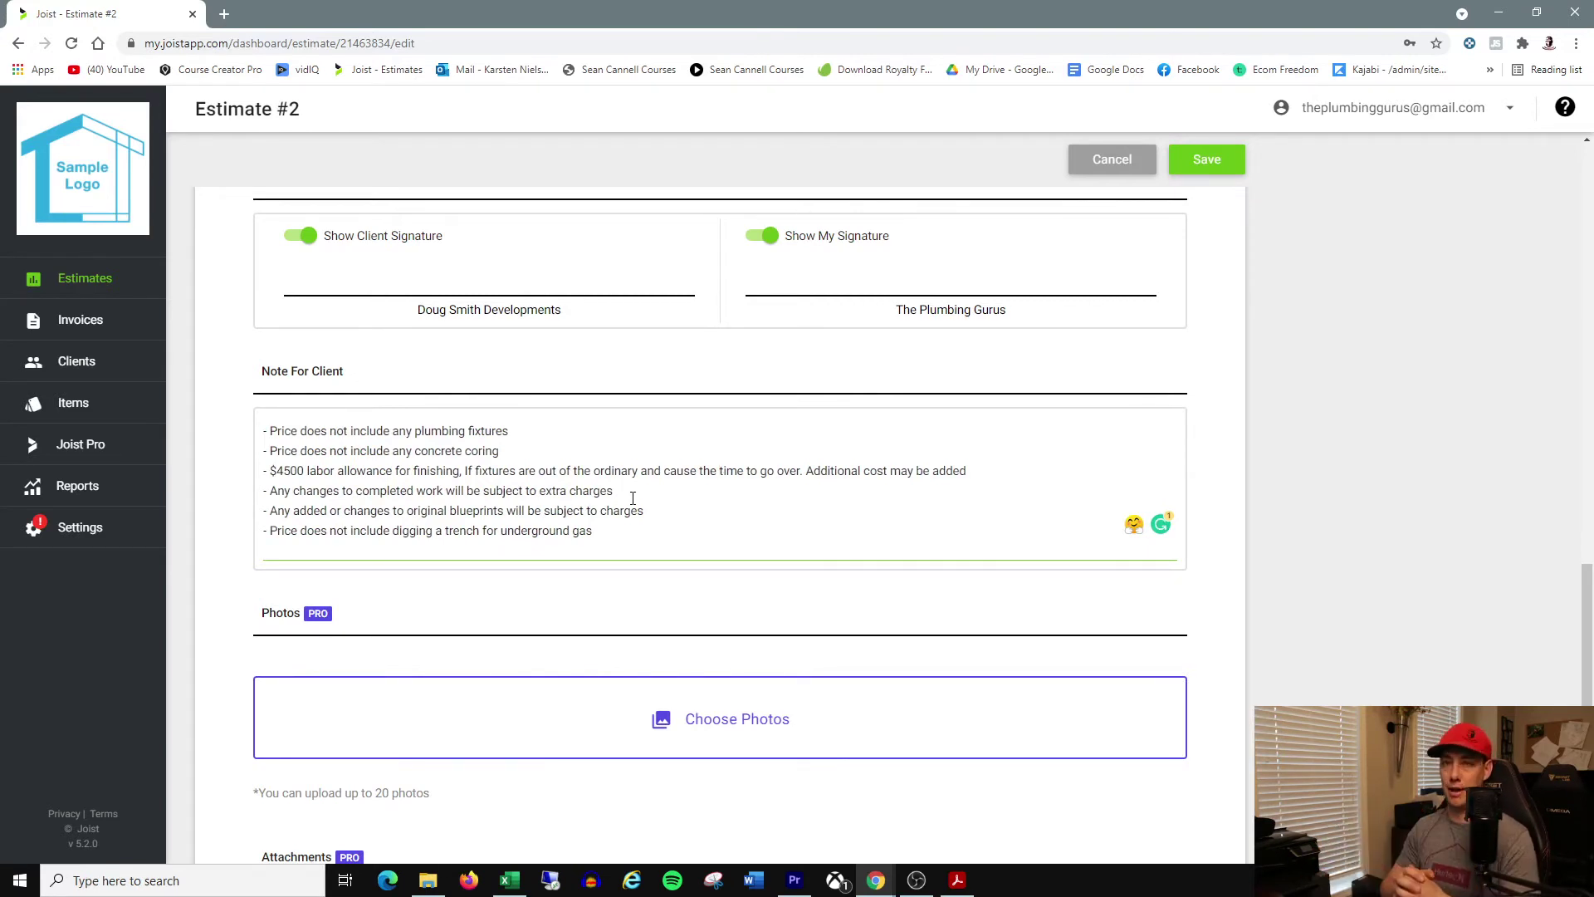
Step: Save the changes while leaving for the estimates list, and open Estimate #3 from the pending estimates
left_click(108, 294)
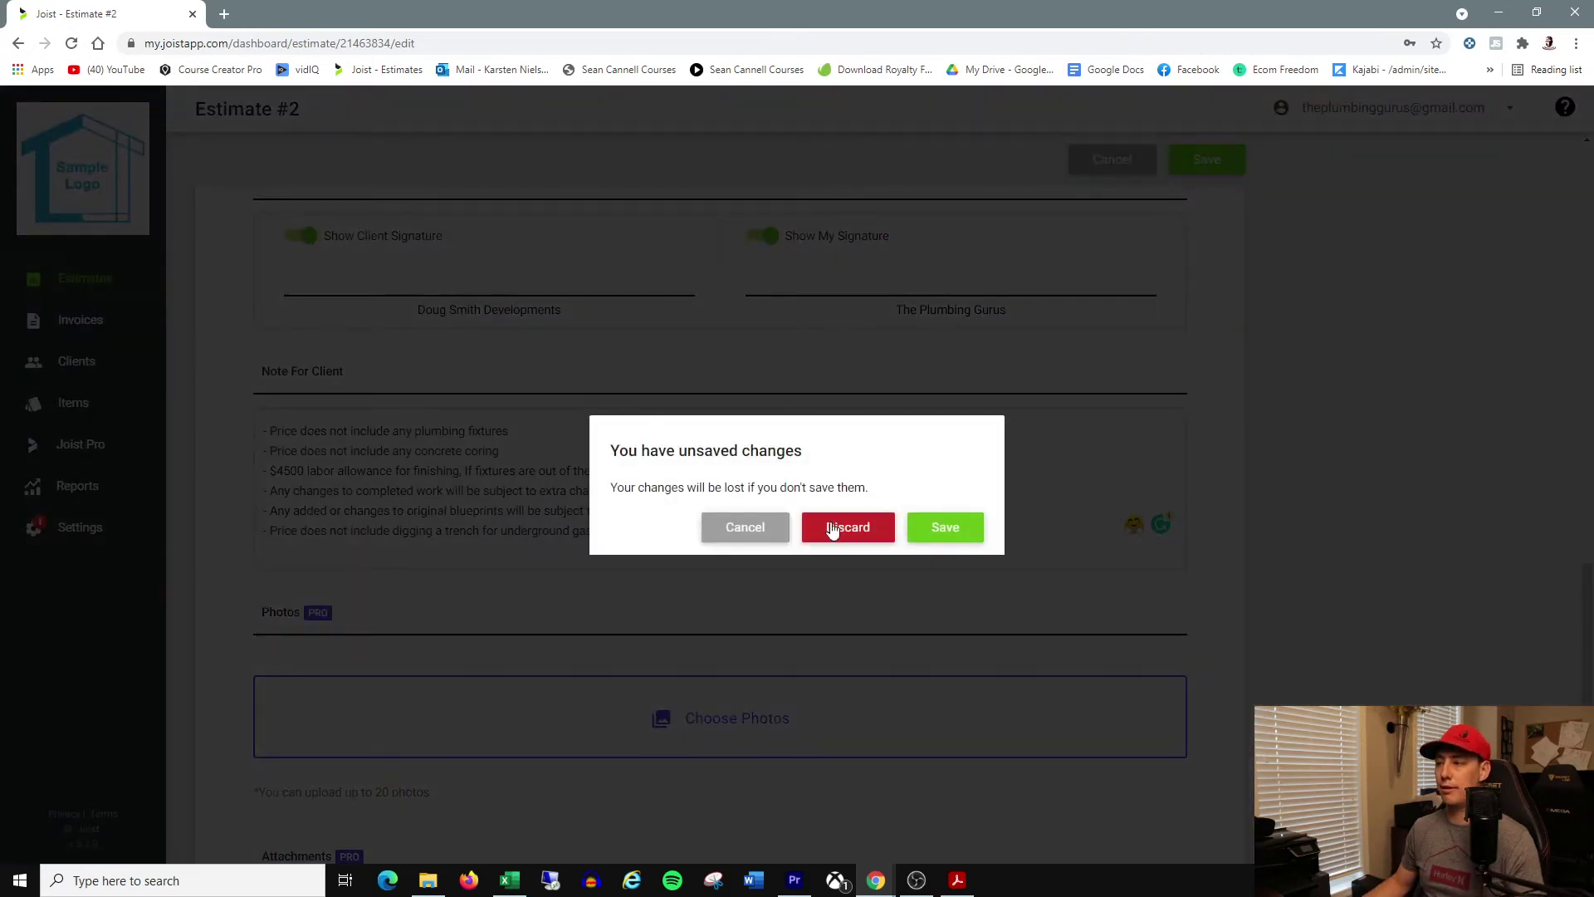
left_click(920, 525)
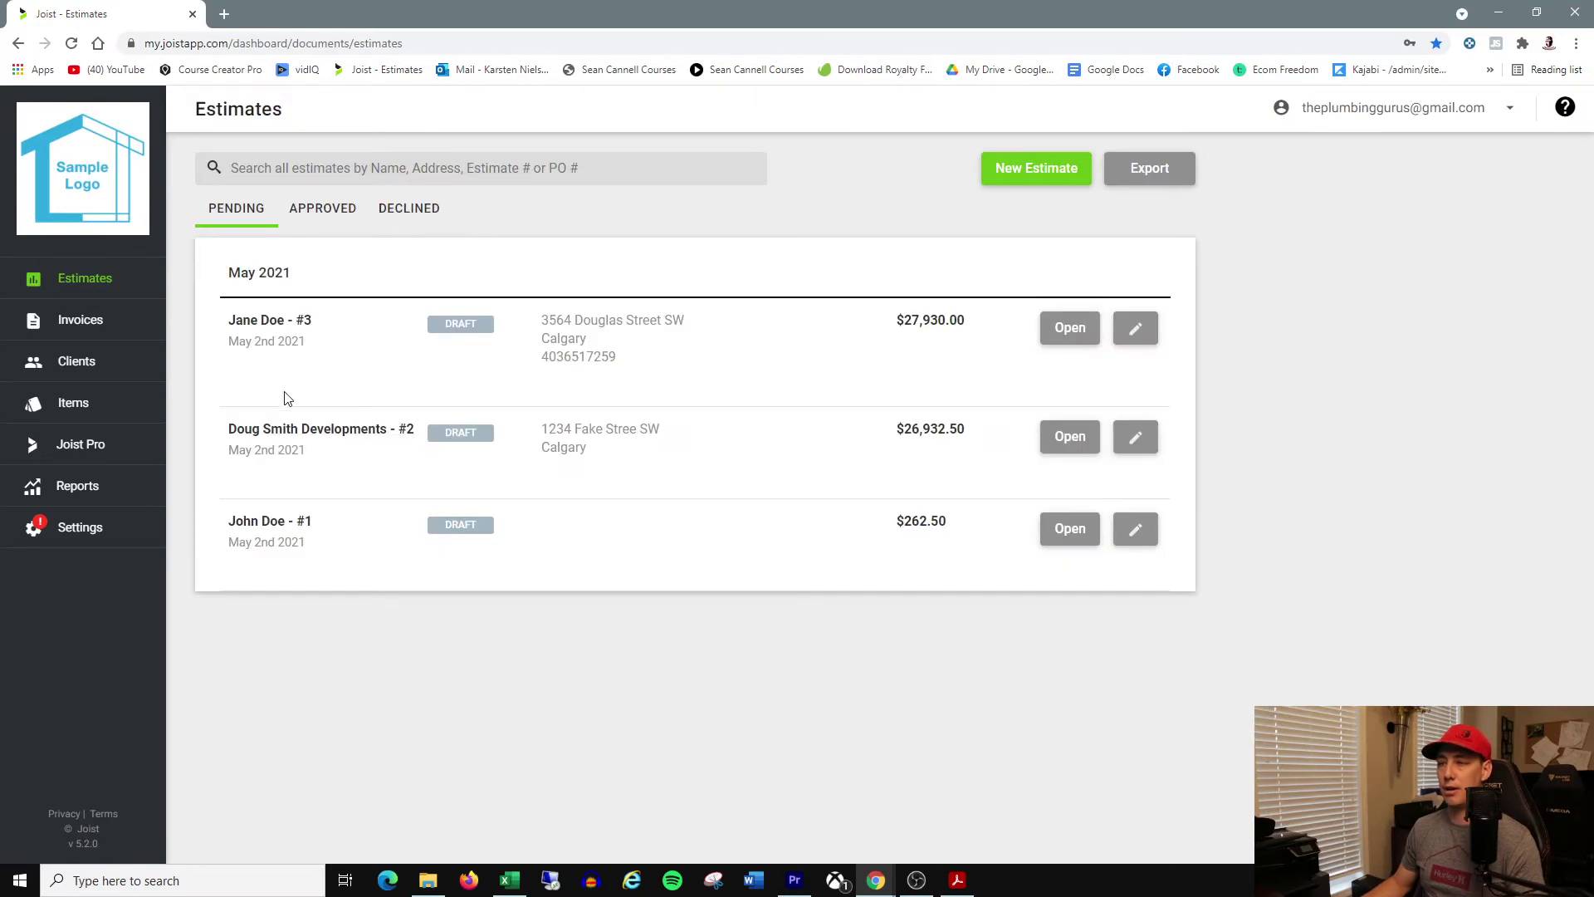
left_click(280, 344)
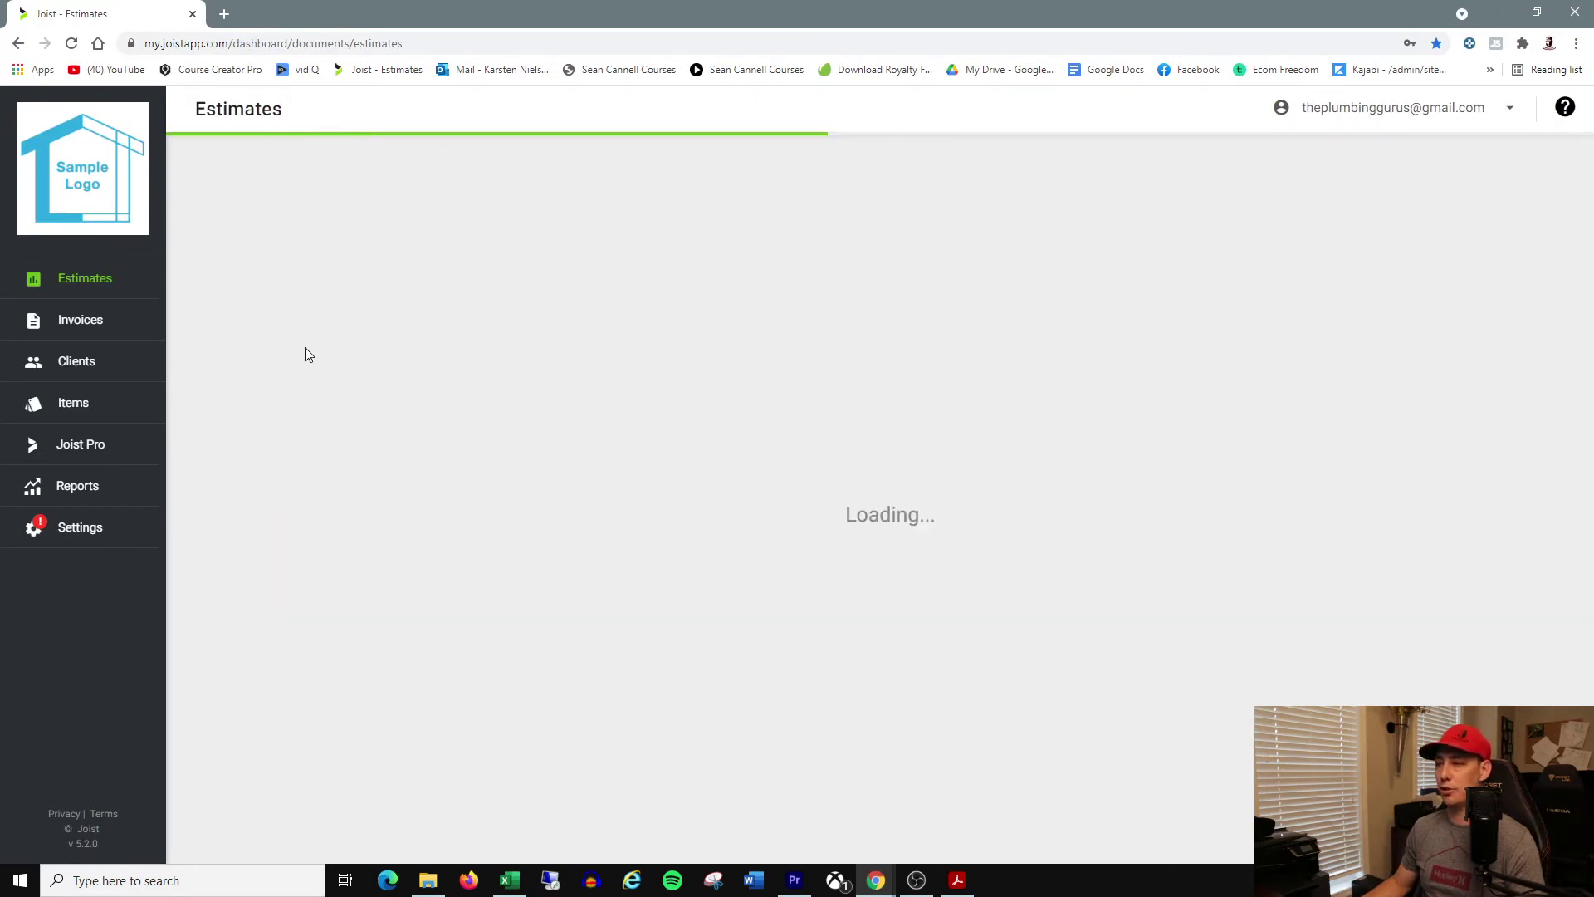
scroll(572, 582, "down", 4)
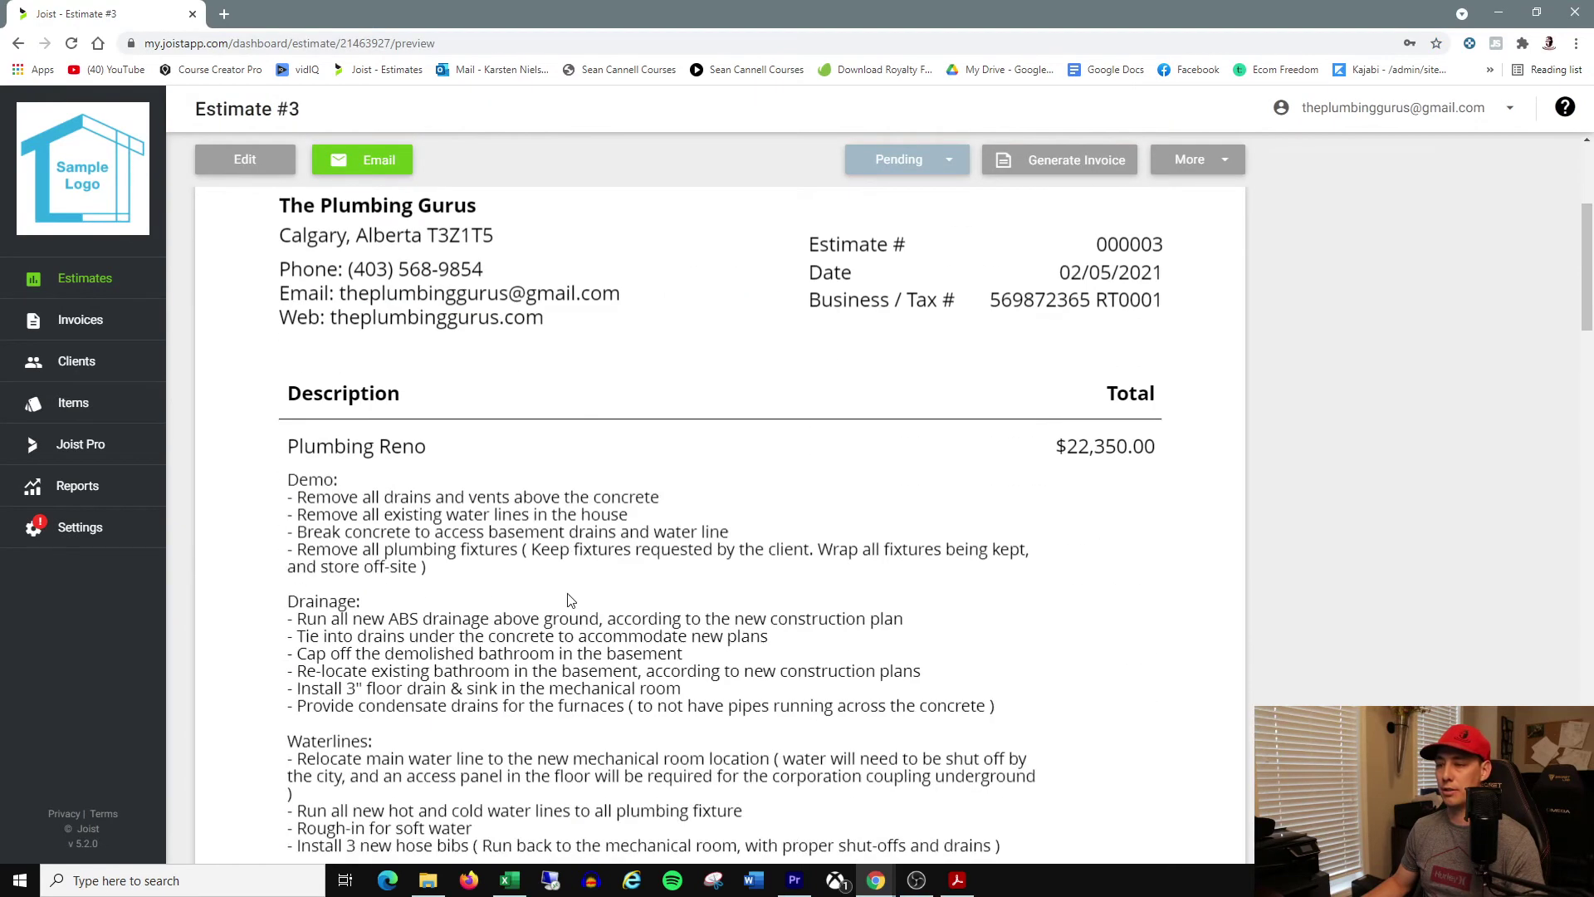
Step: Look through the Plumbing Reno line item in the estimate's edit view and save the estimate to return to its preview
left_click(273, 164)
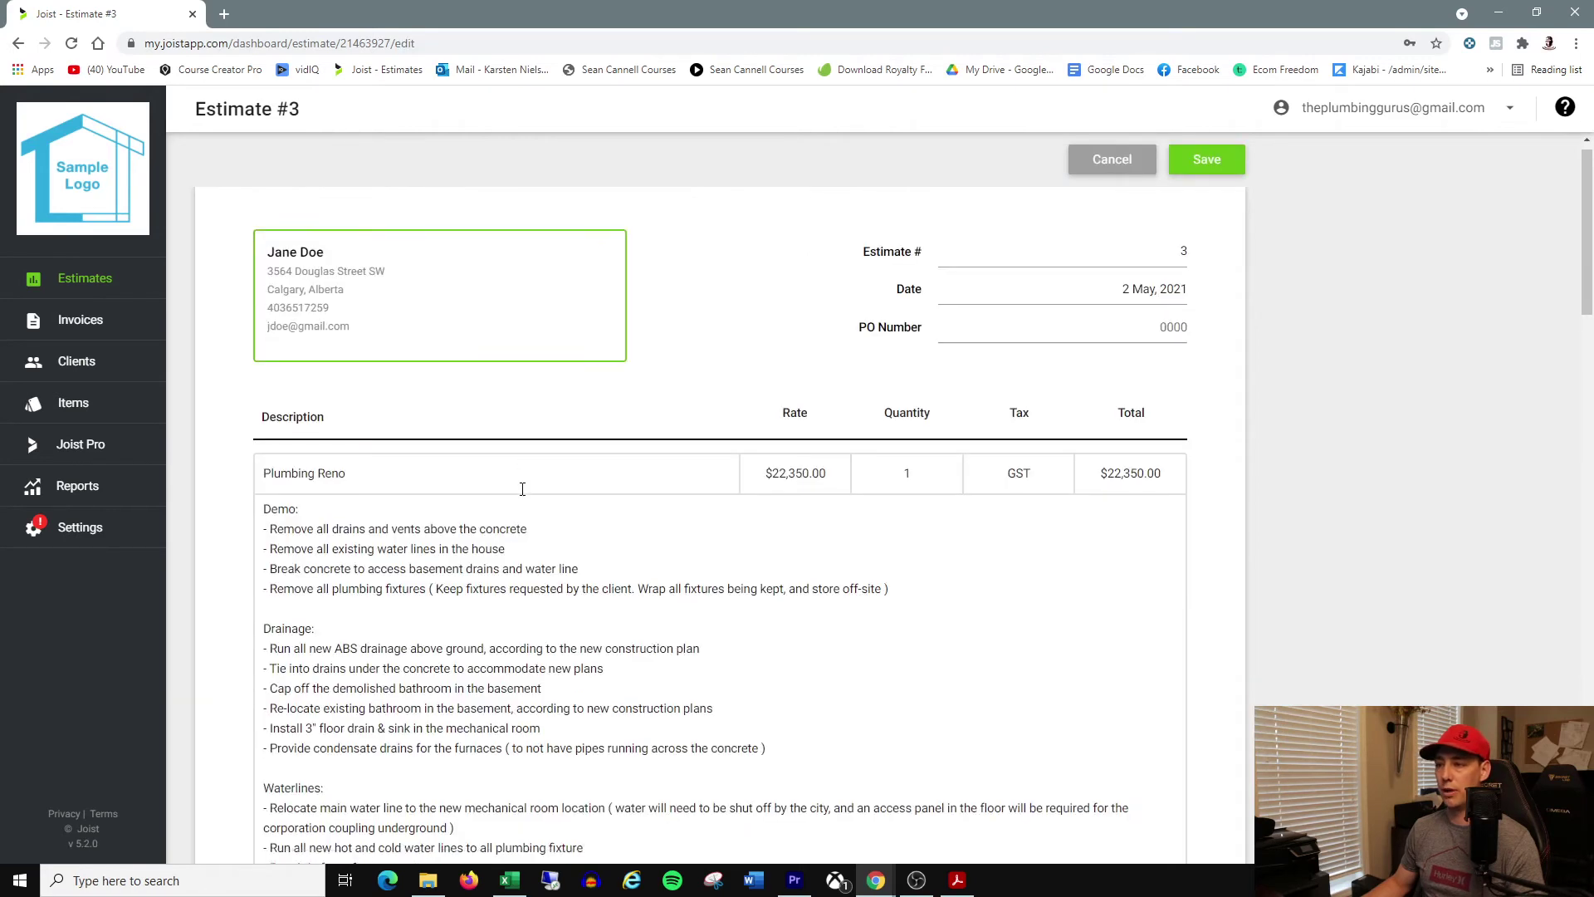
scroll(522, 488, "down", 2)
scroll(522, 488, "down", 8)
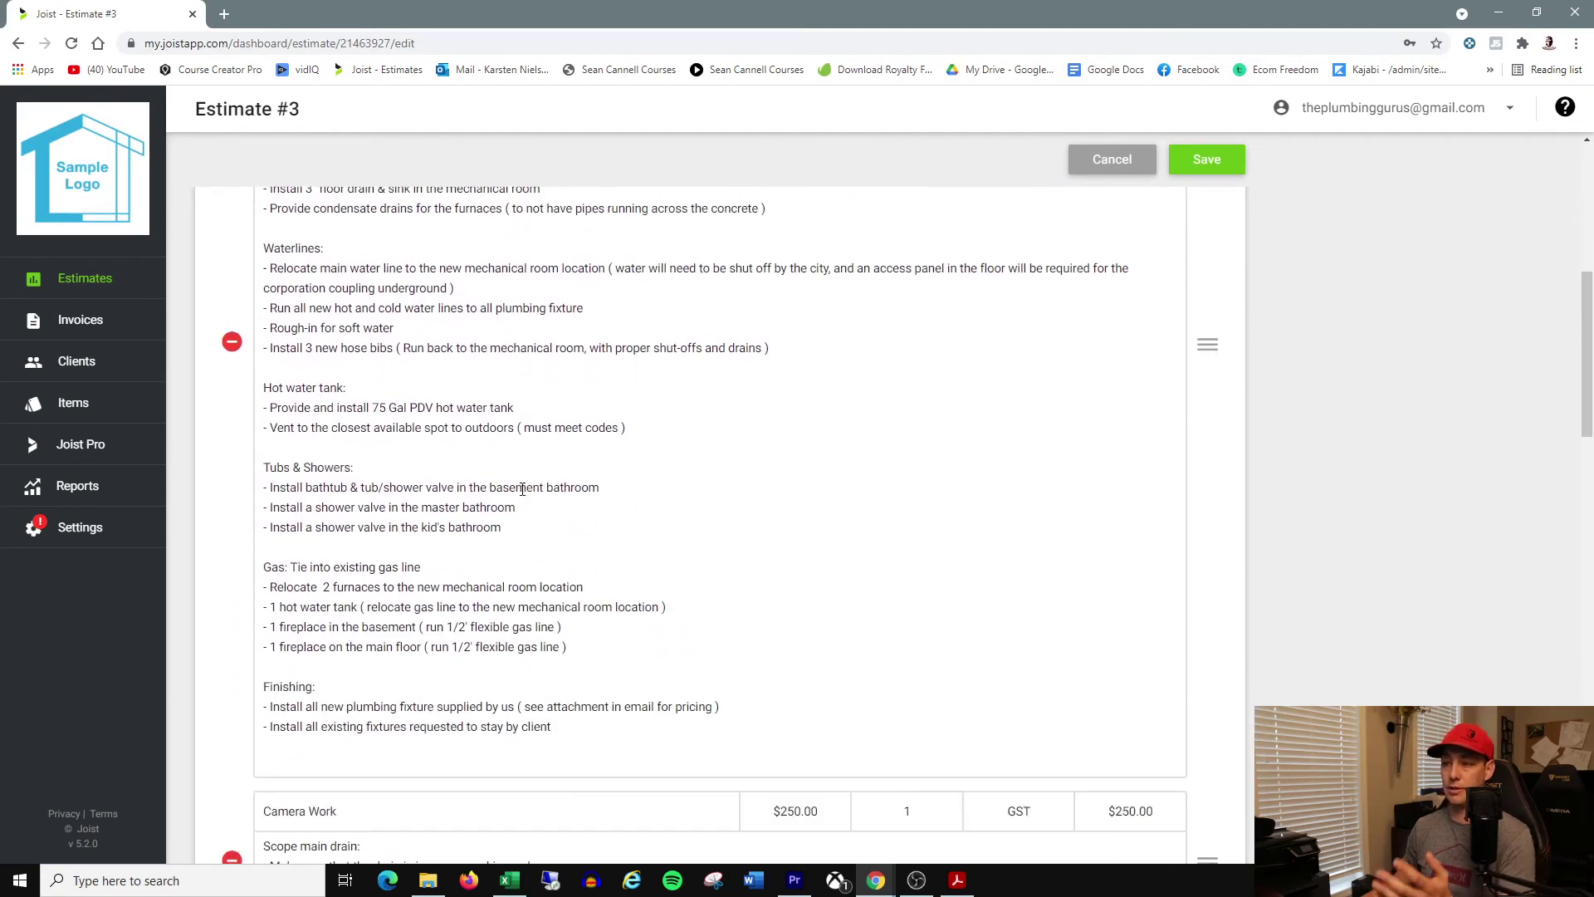
scroll(522, 490, "up", 10)
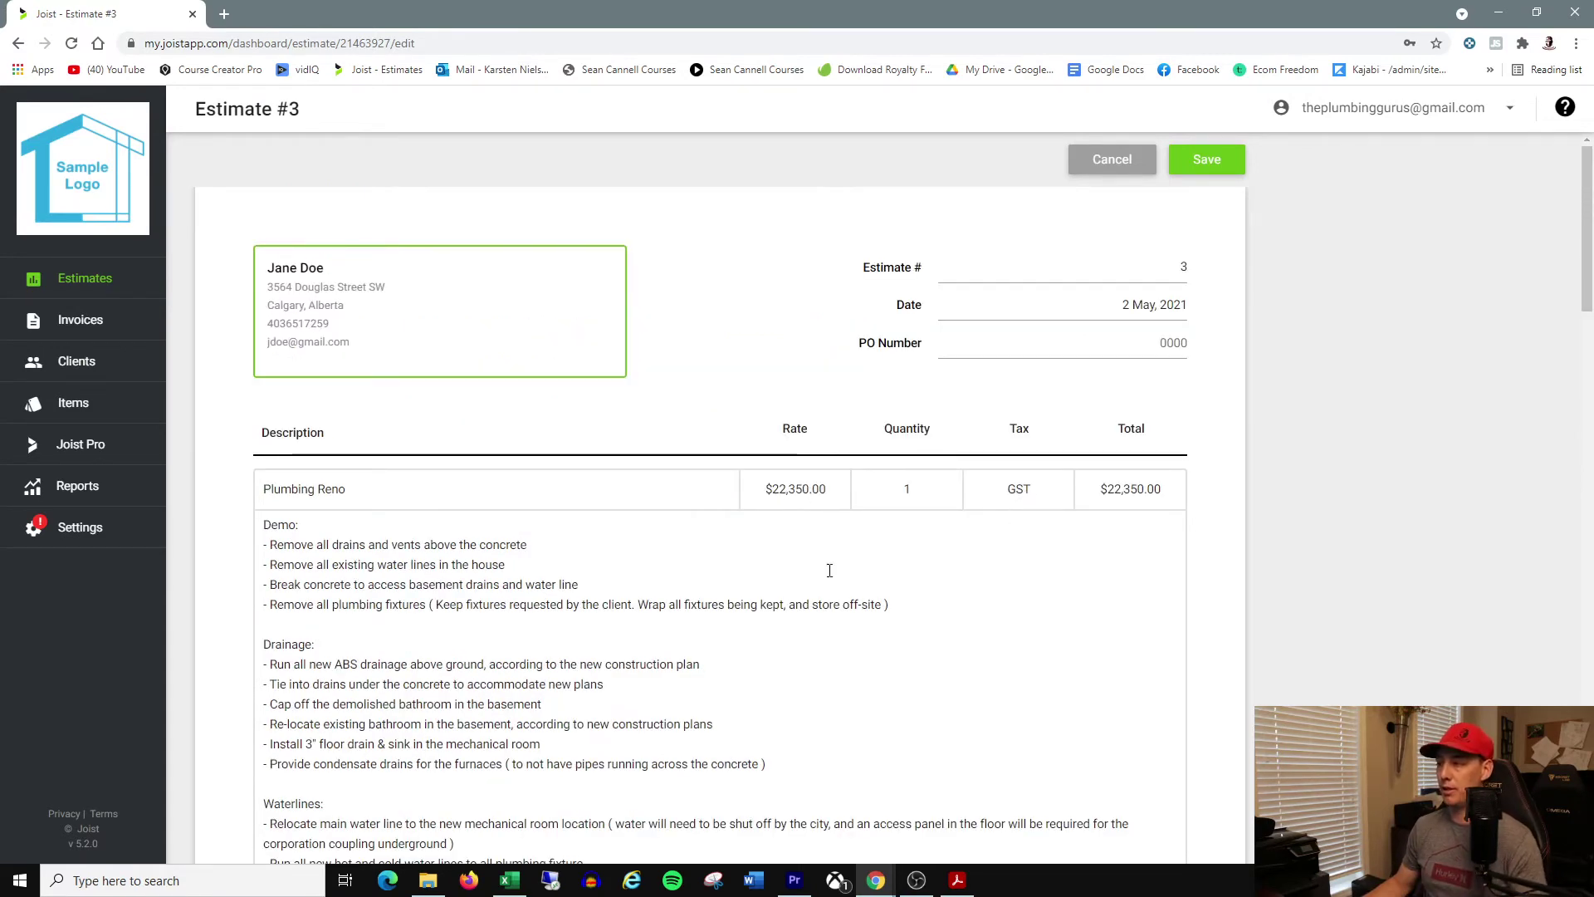
scroll(357, 325, "down", 2)
left_click(371, 322)
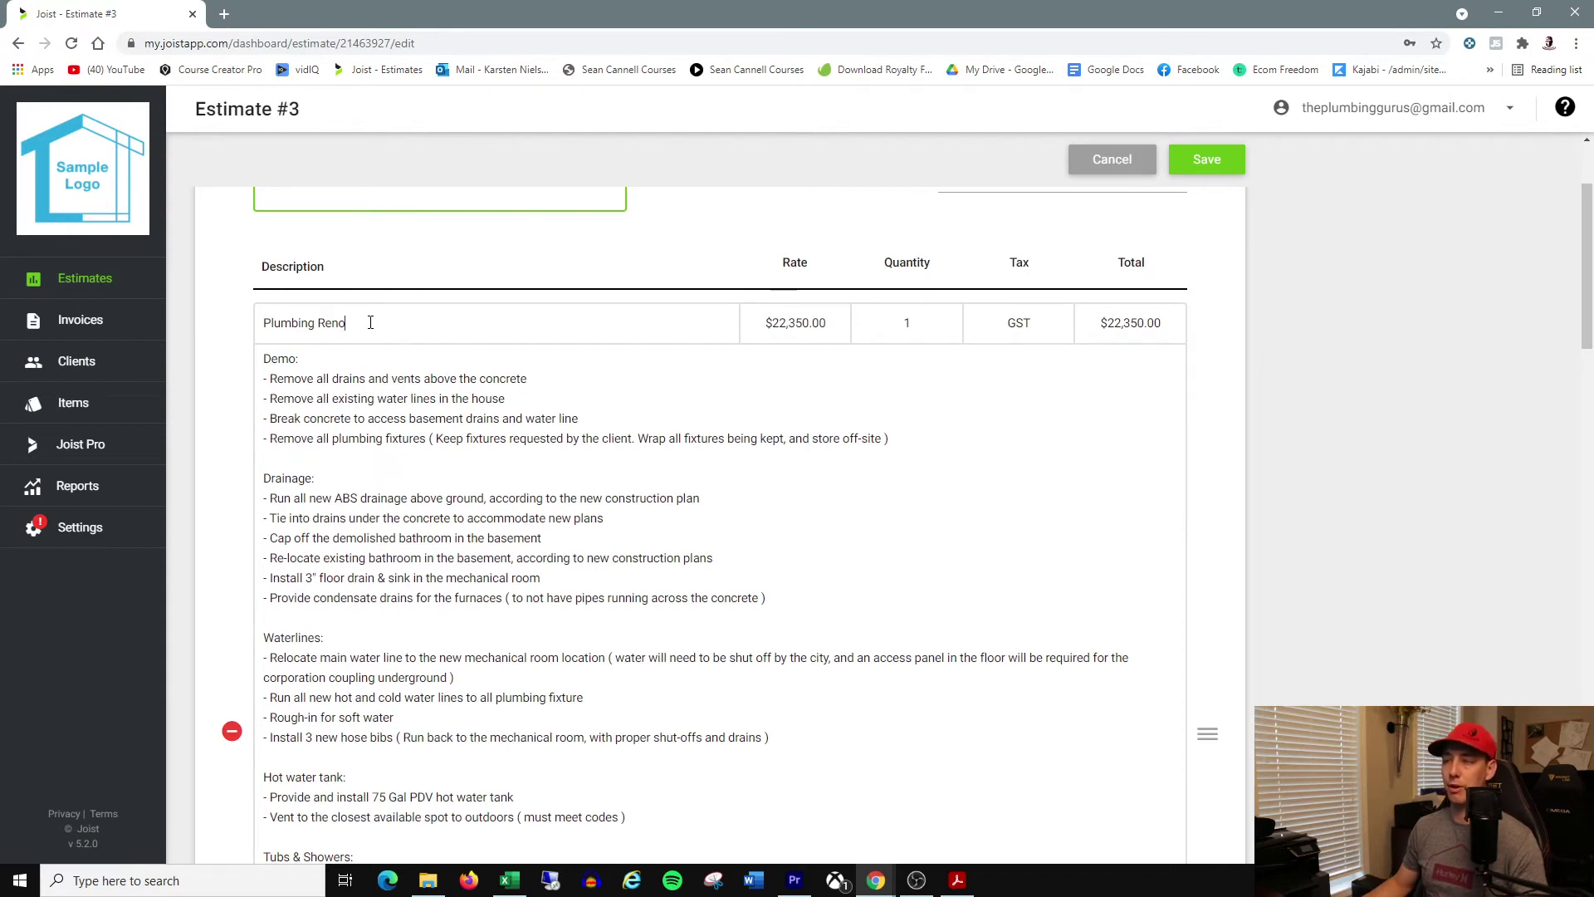
left_click(1202, 169)
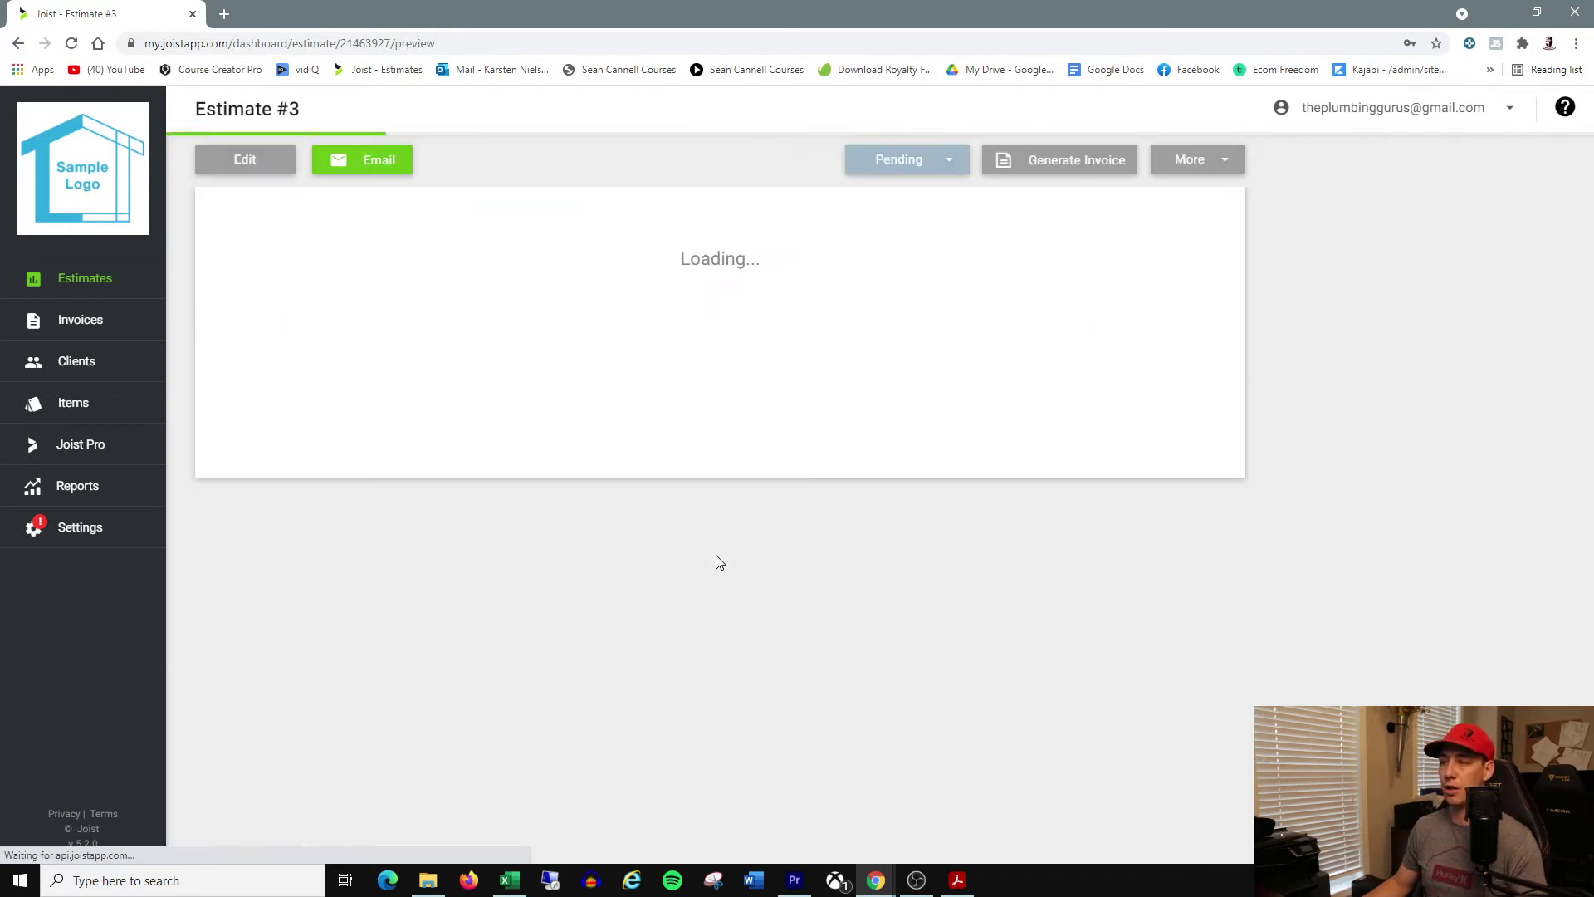
Step: Examine the preview's company and client header, then the demo and drainage sections of the Plumbing Reno scope
scroll(639, 568, "down", 5)
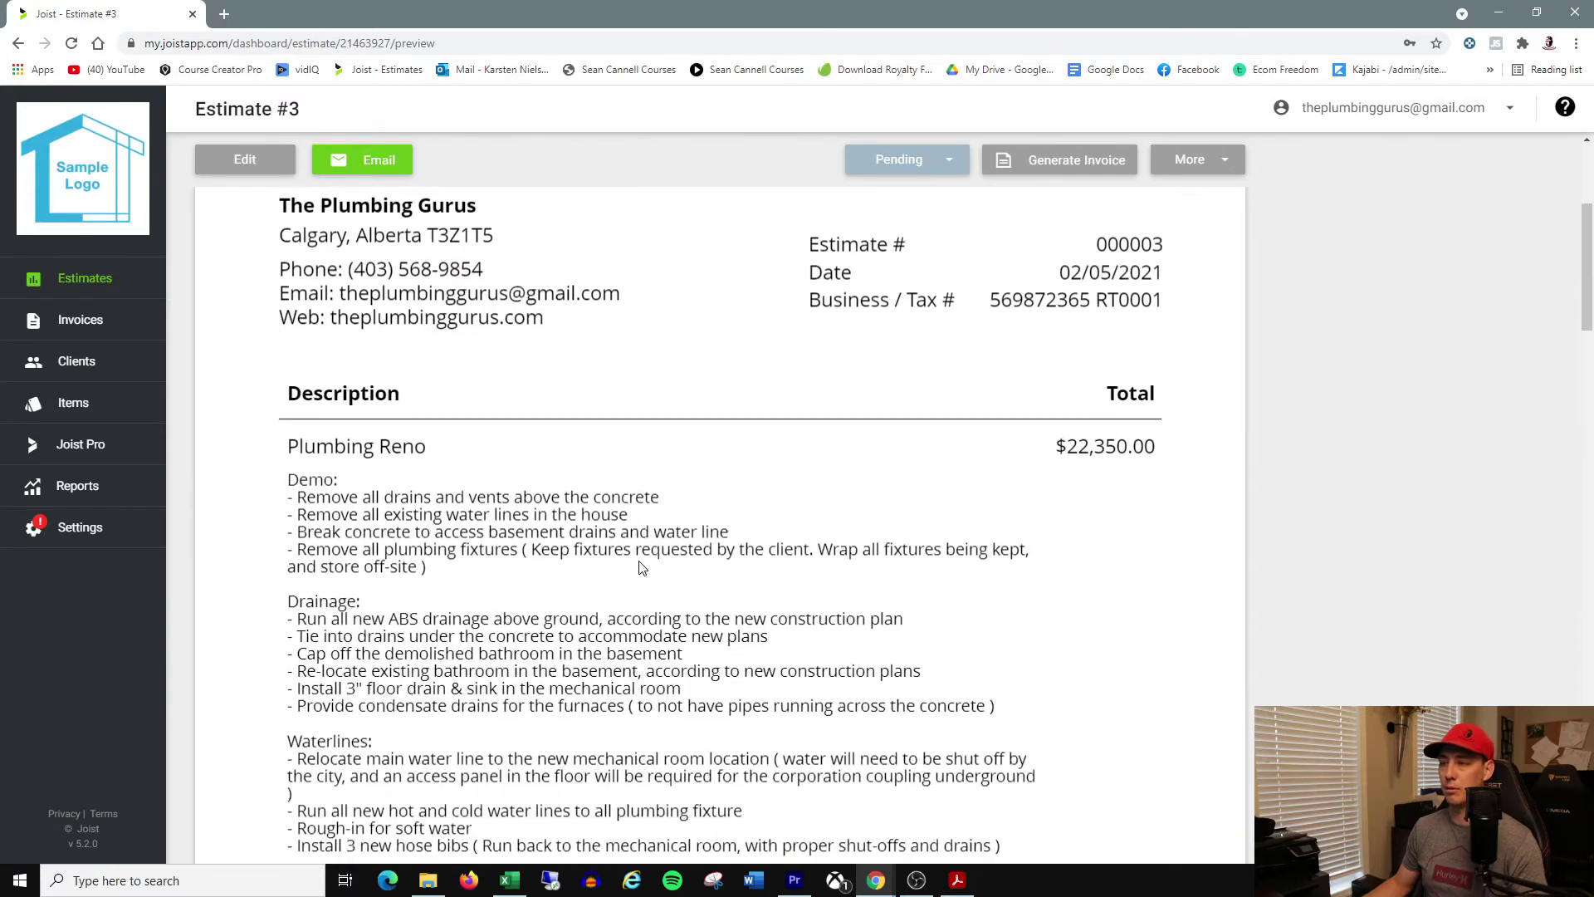
scroll(964, 245, "up", 4)
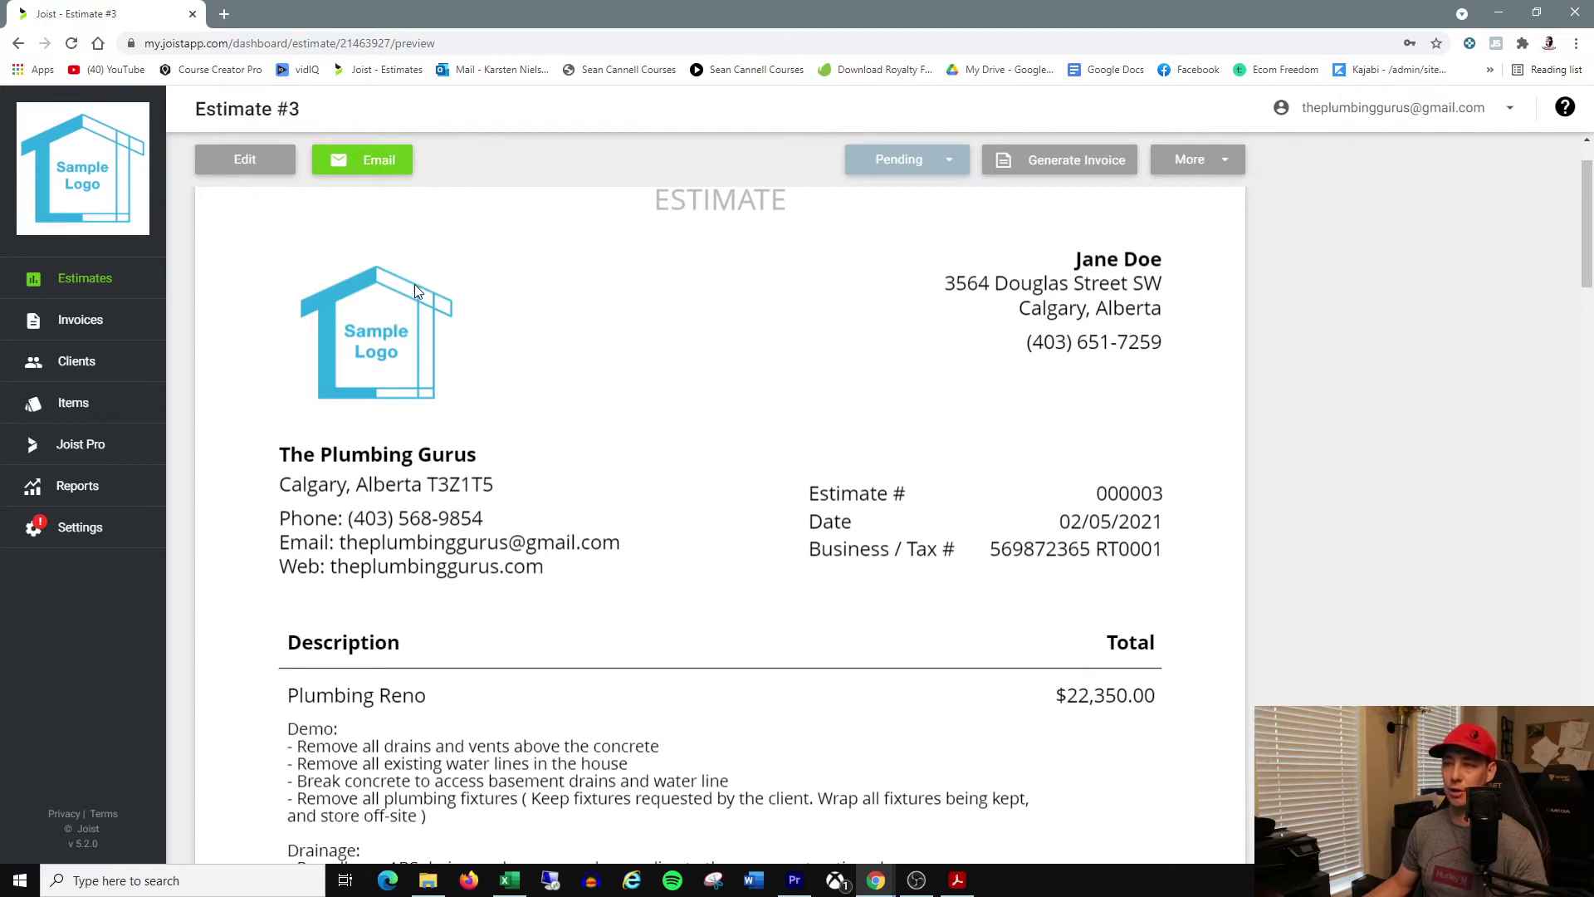
scroll(327, 320, "down", 5)
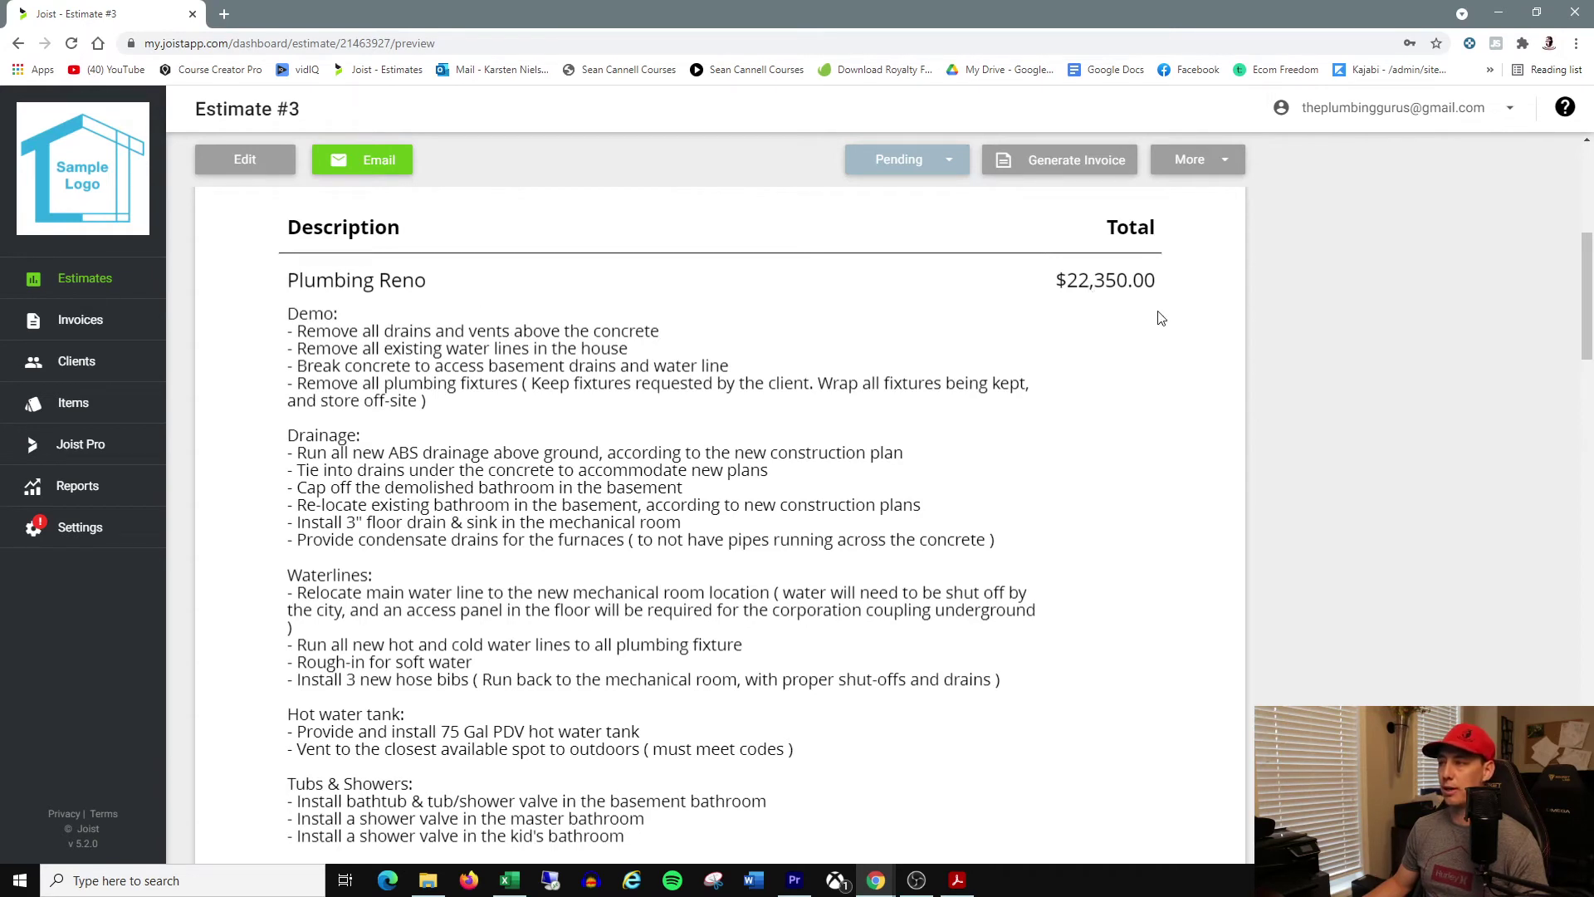
scroll(1017, 448, "down", 2)
scroll(1017, 448, "up", 1)
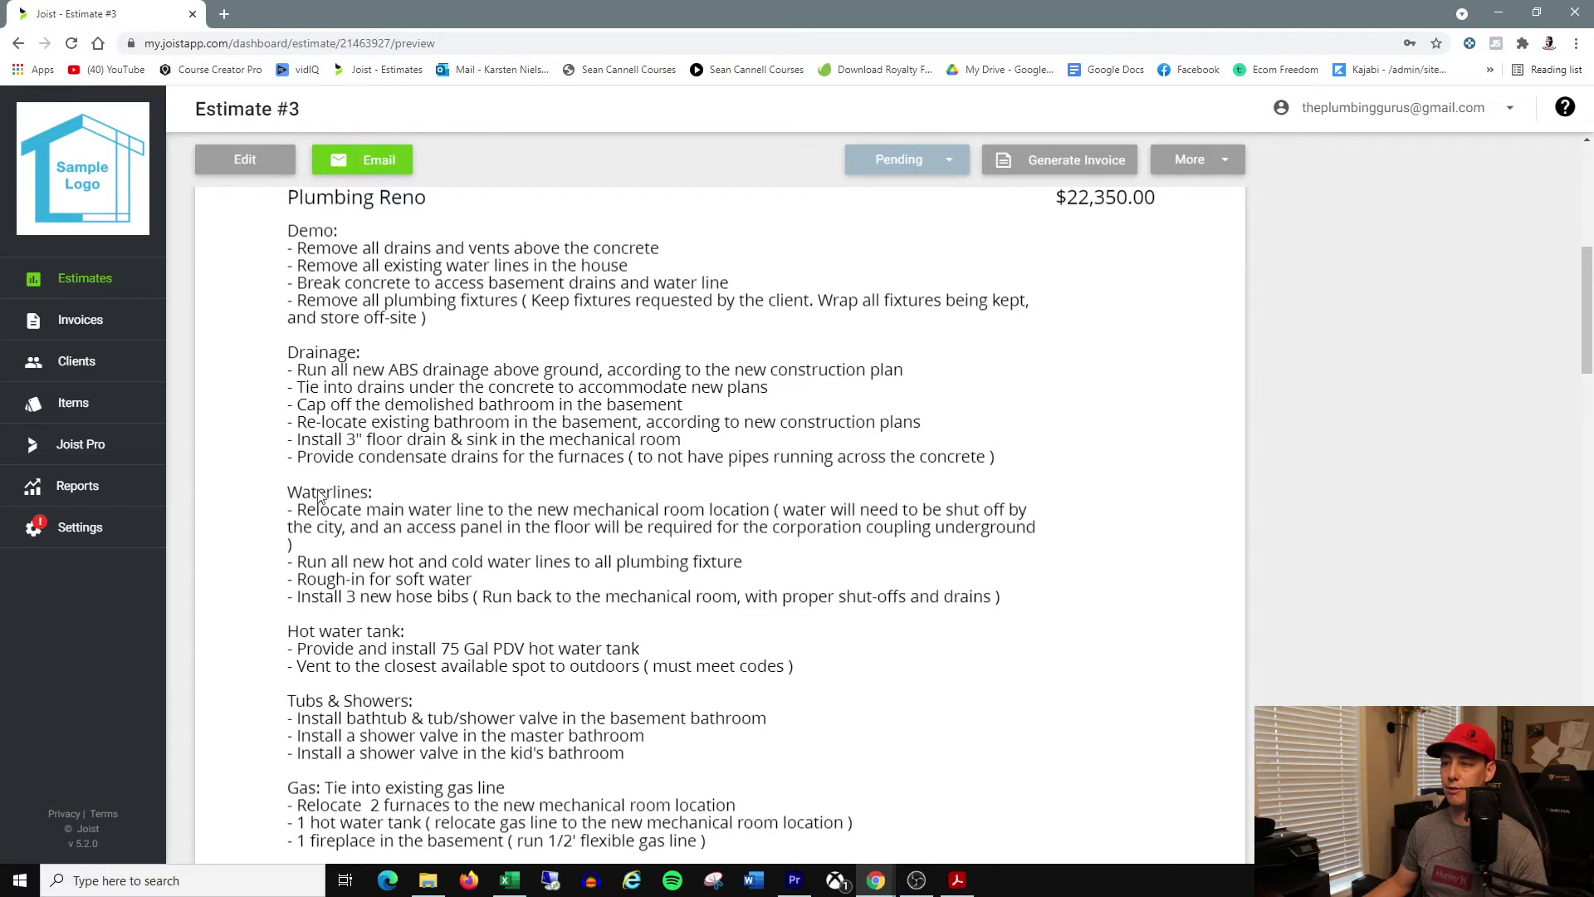
Step: Examine the rest of the Plumbing Reno scope and the Camera Work, Permits and Garage unit heater items down to the totals
scroll(330, 604, "down", 2)
scroll(331, 605, "down", 4)
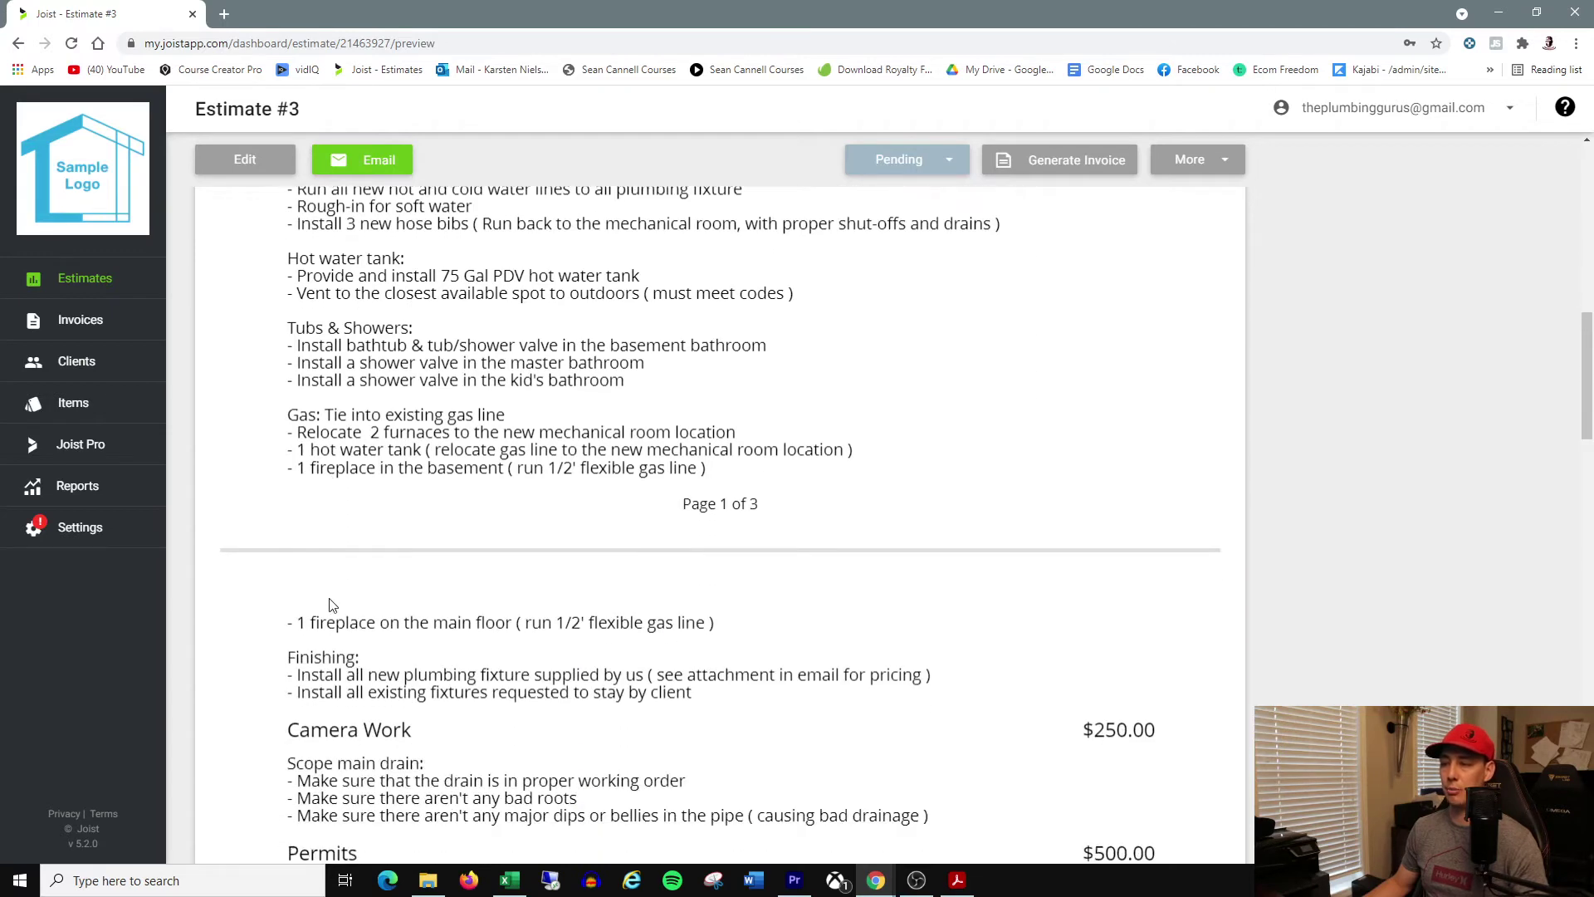
scroll(465, 418, "up", 4)
scroll(426, 545, "down", 5)
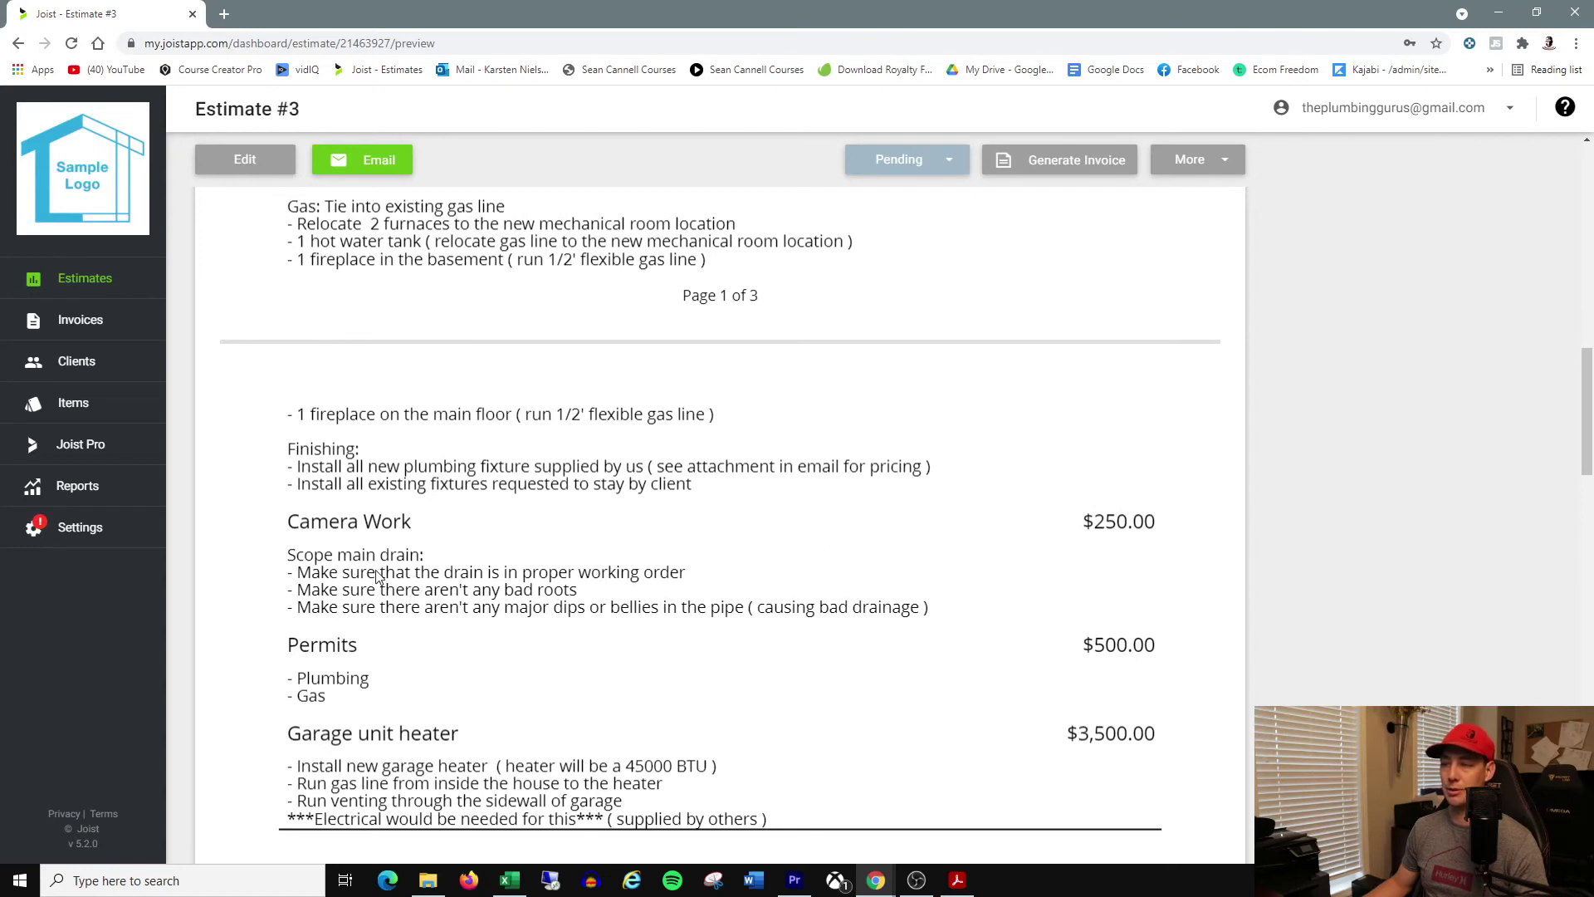
scroll(415, 548, "down", 1)
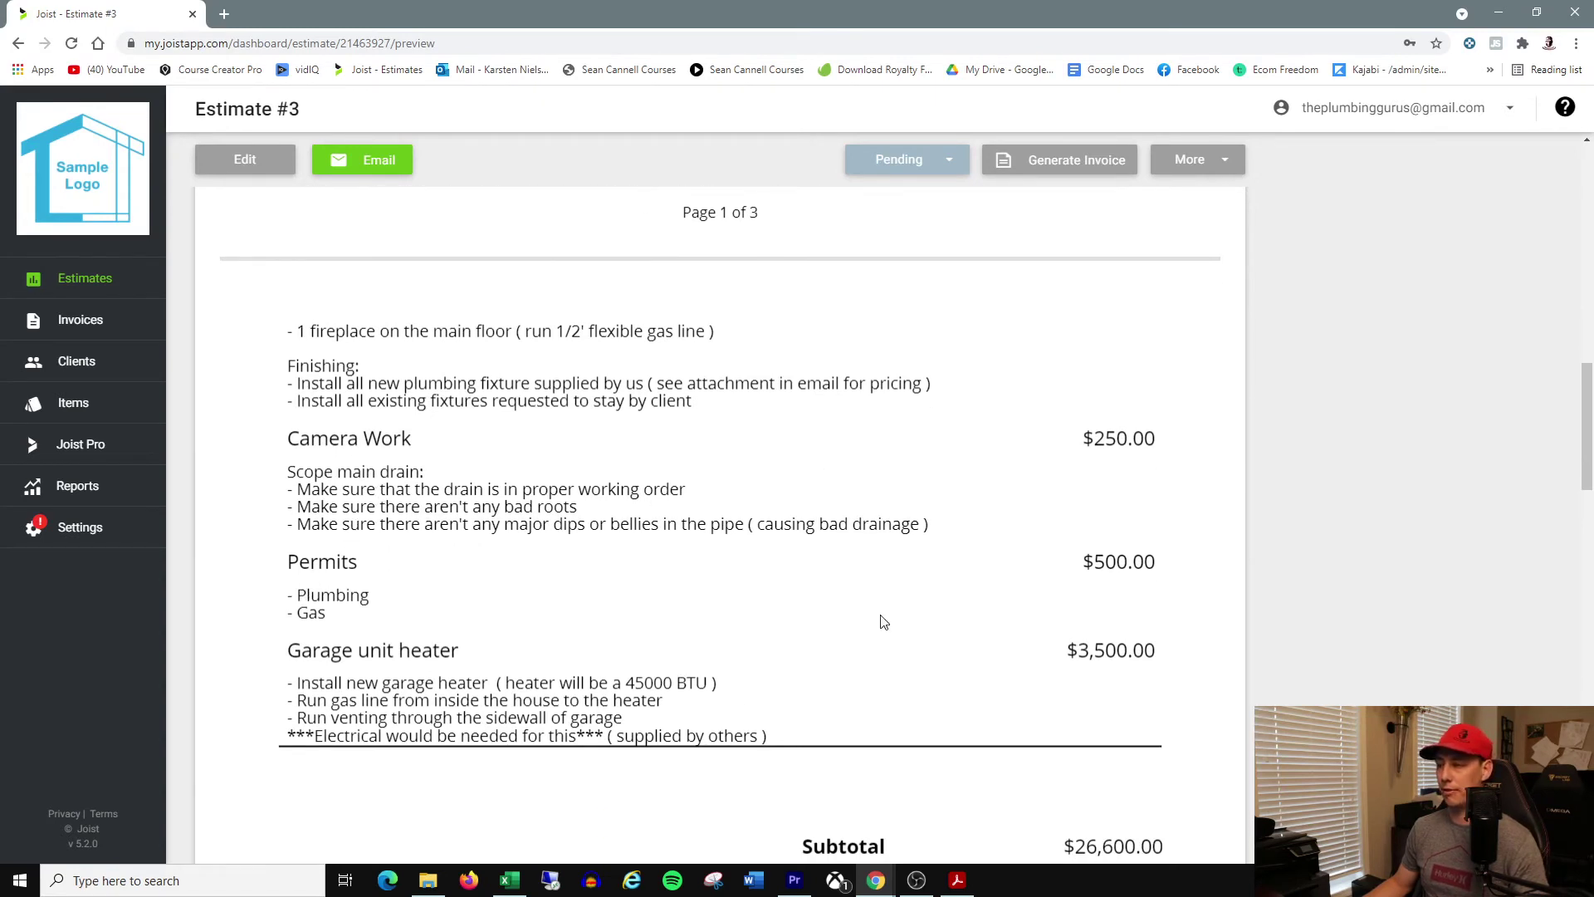
scroll(336, 681, "down", 1)
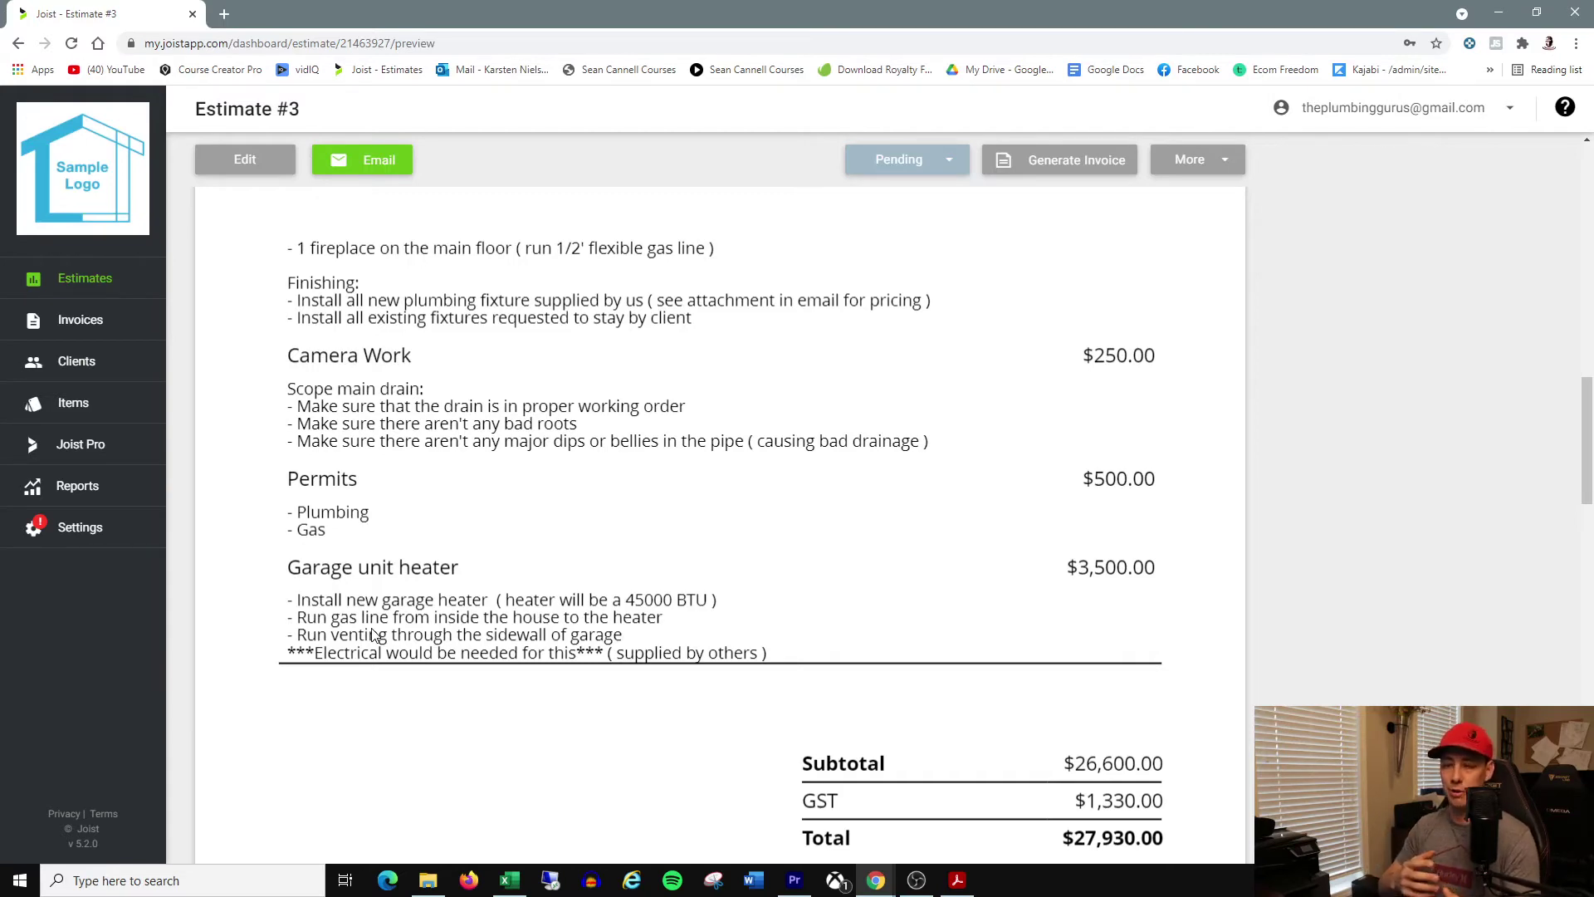
Step: Review the Plumbing Reno scope again against the separately priced line items and totals in the preview
scroll(415, 539, "up", 7)
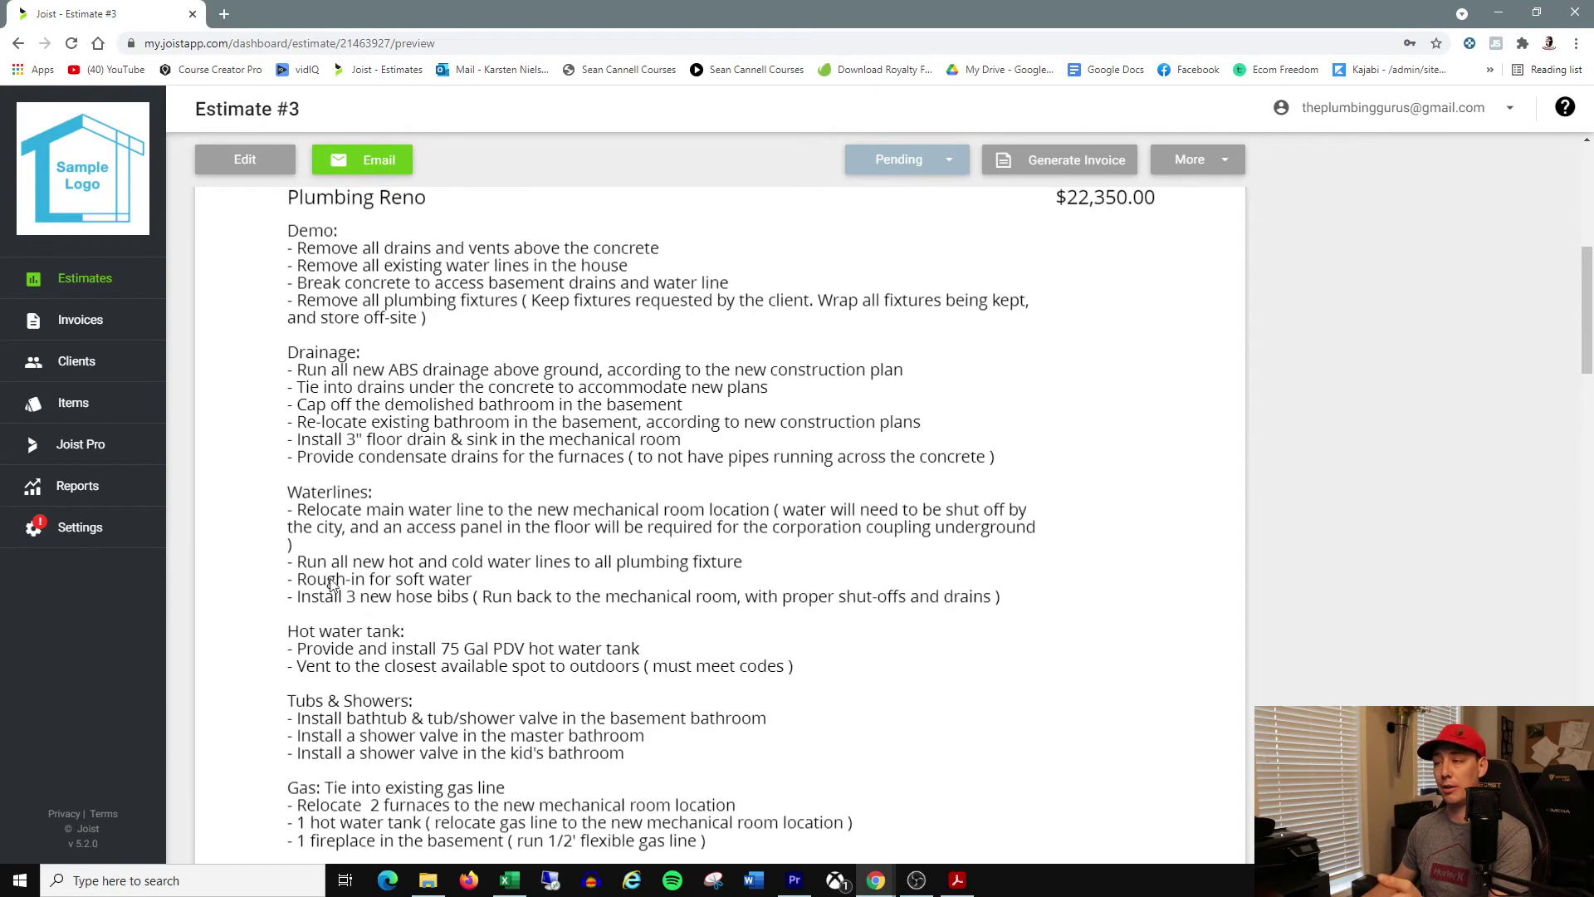
scroll(431, 489, "down", 7)
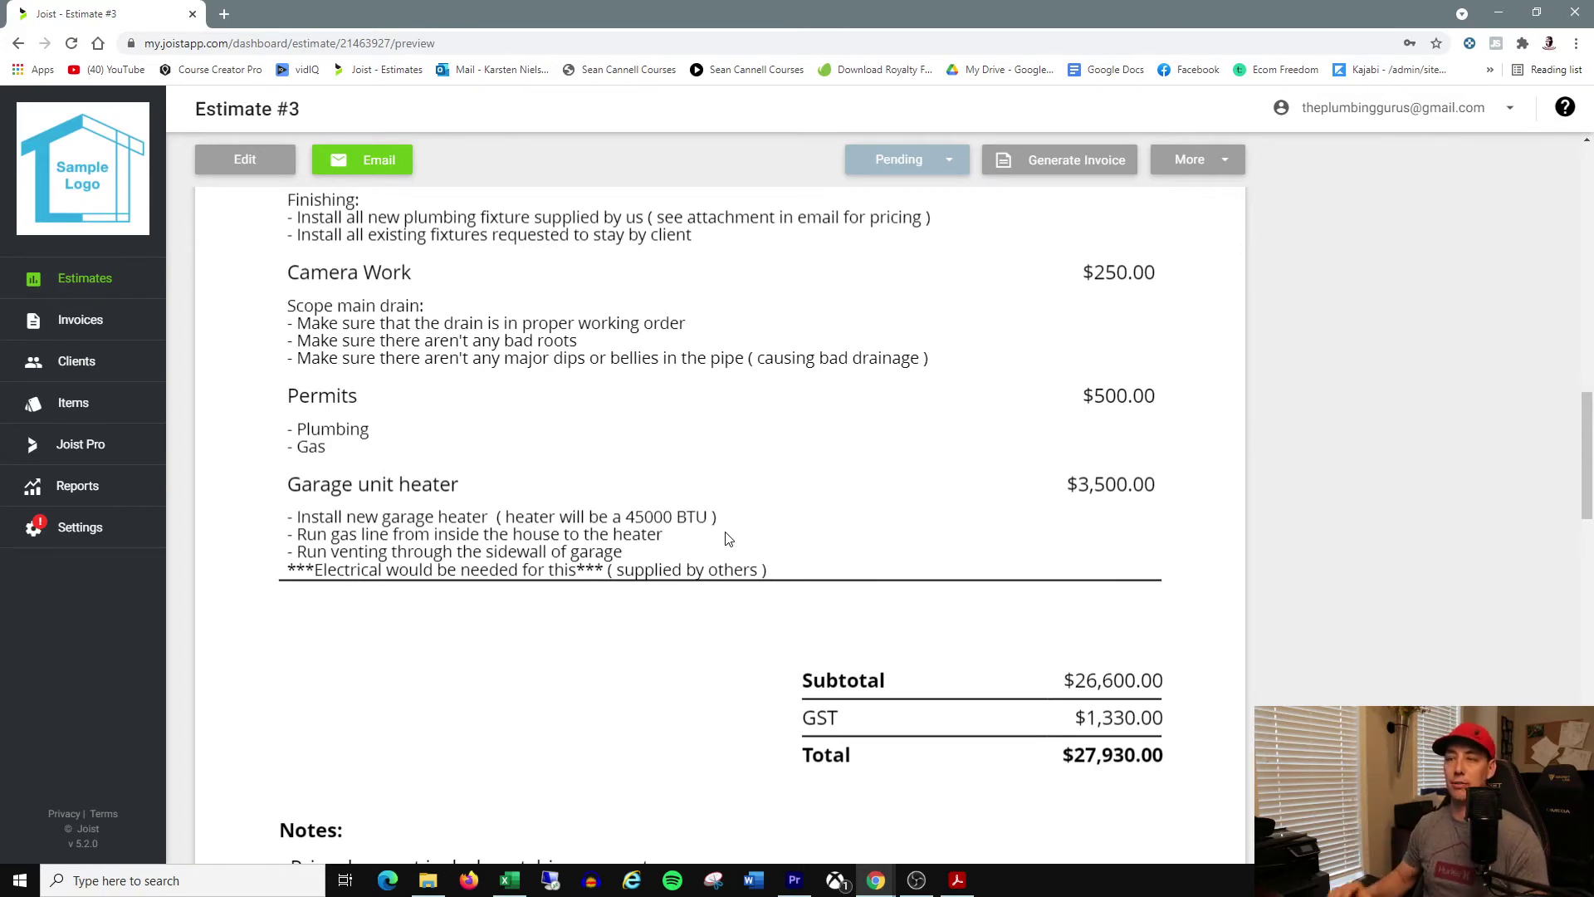
scroll(728, 538, "up", 8)
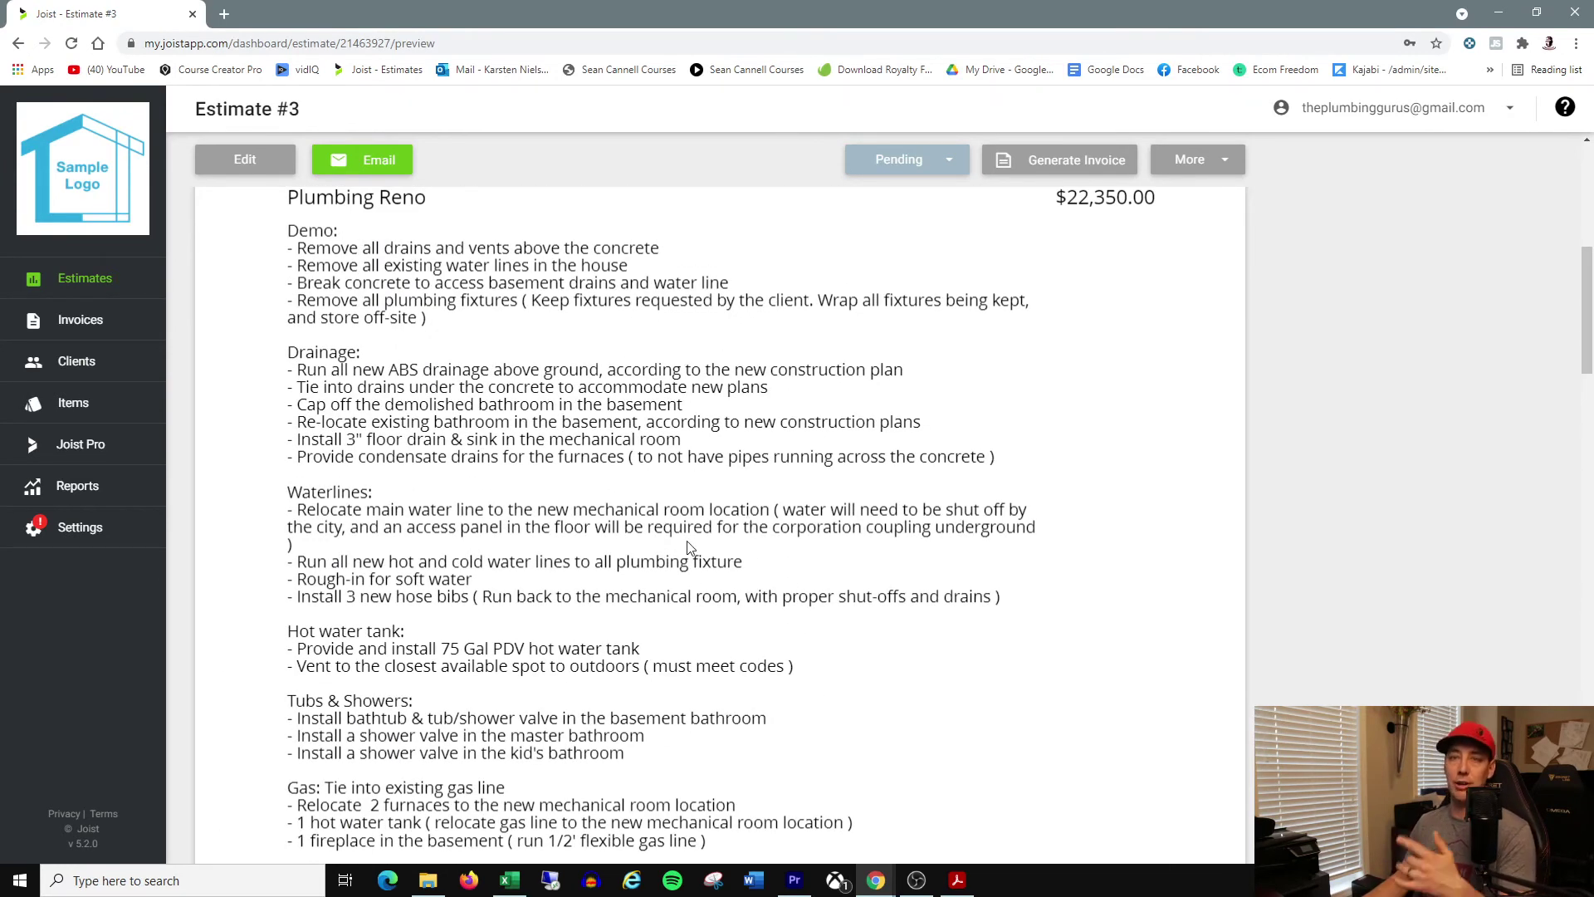
scroll(687, 548, "down", 1)
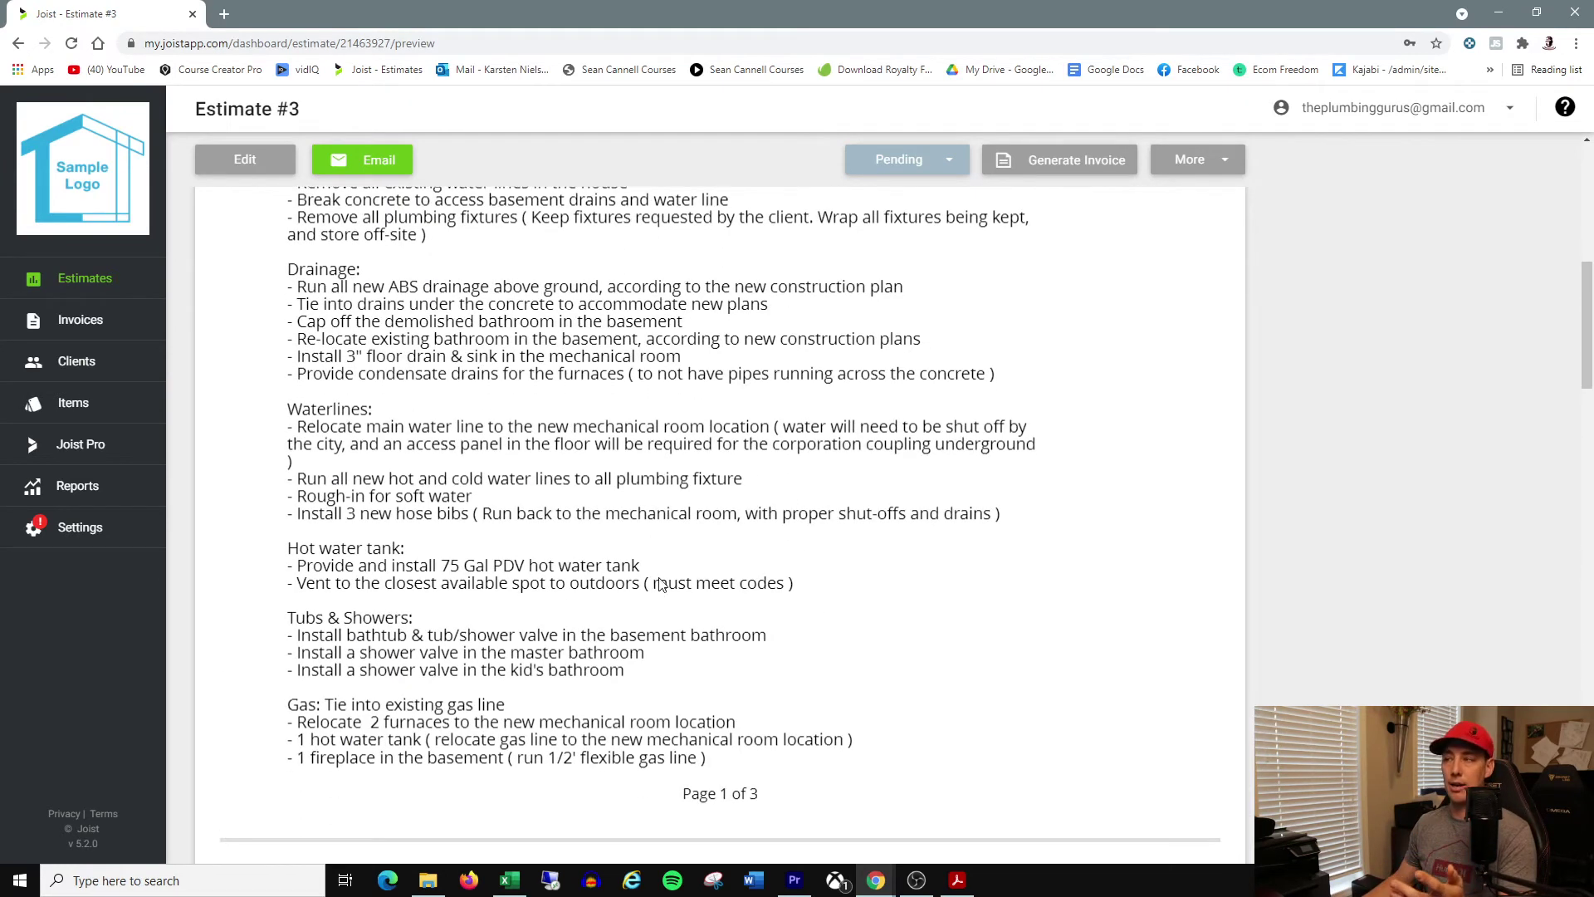
scroll(660, 584, "down", 4)
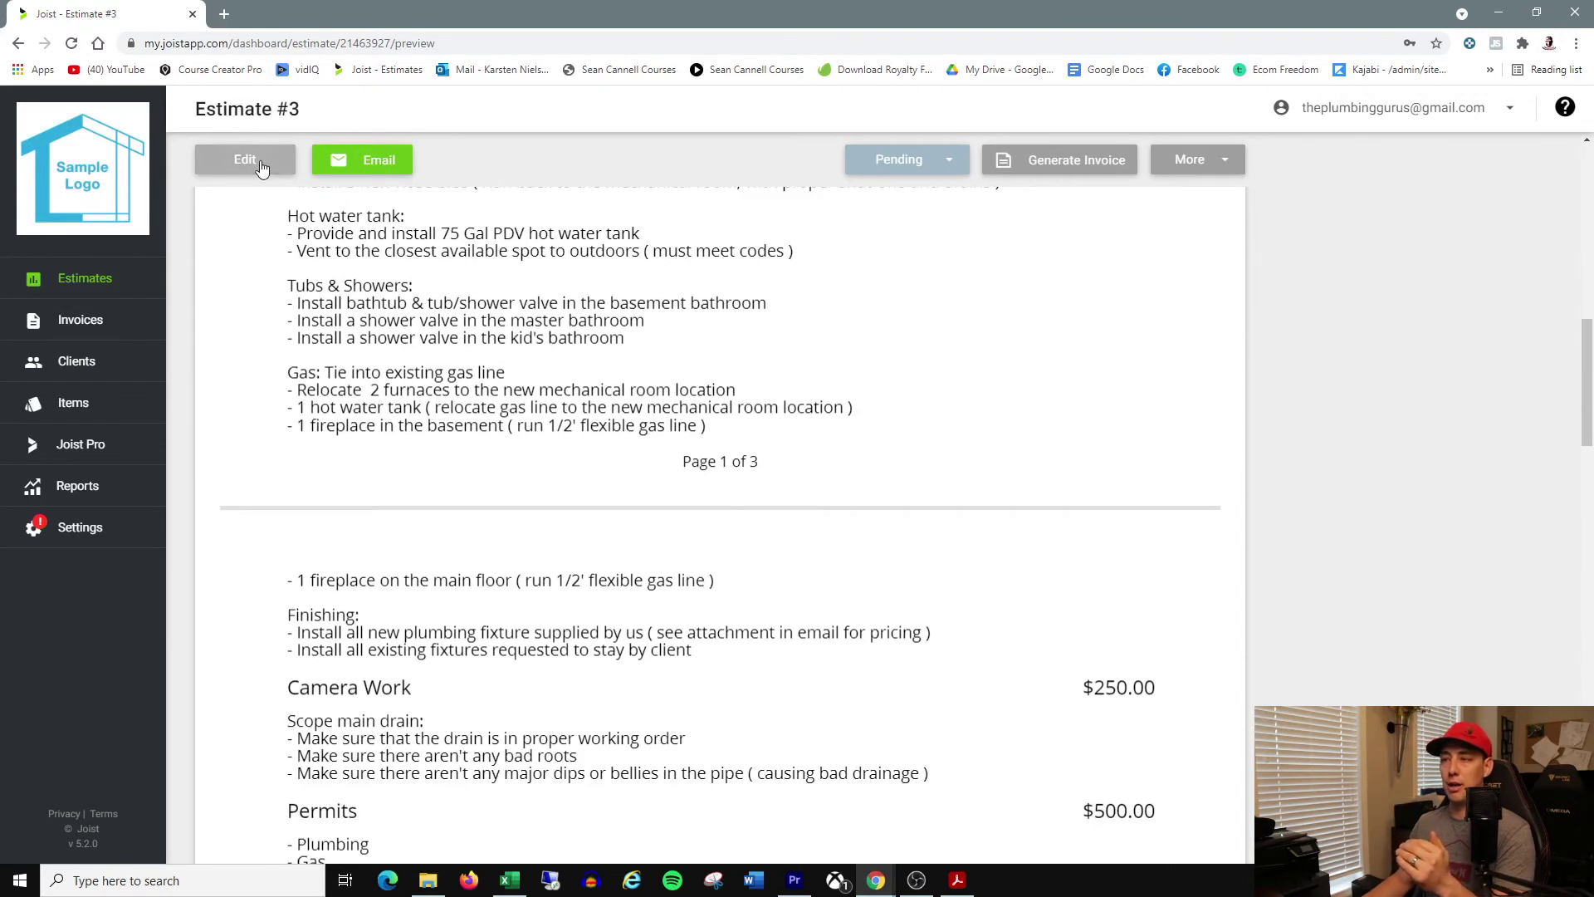
Step: Open the estimate for editing and review how its line items are split, from Garage unit heater back to Plumbing Reno
left_click(249, 160)
scroll(516, 608, "down", 14)
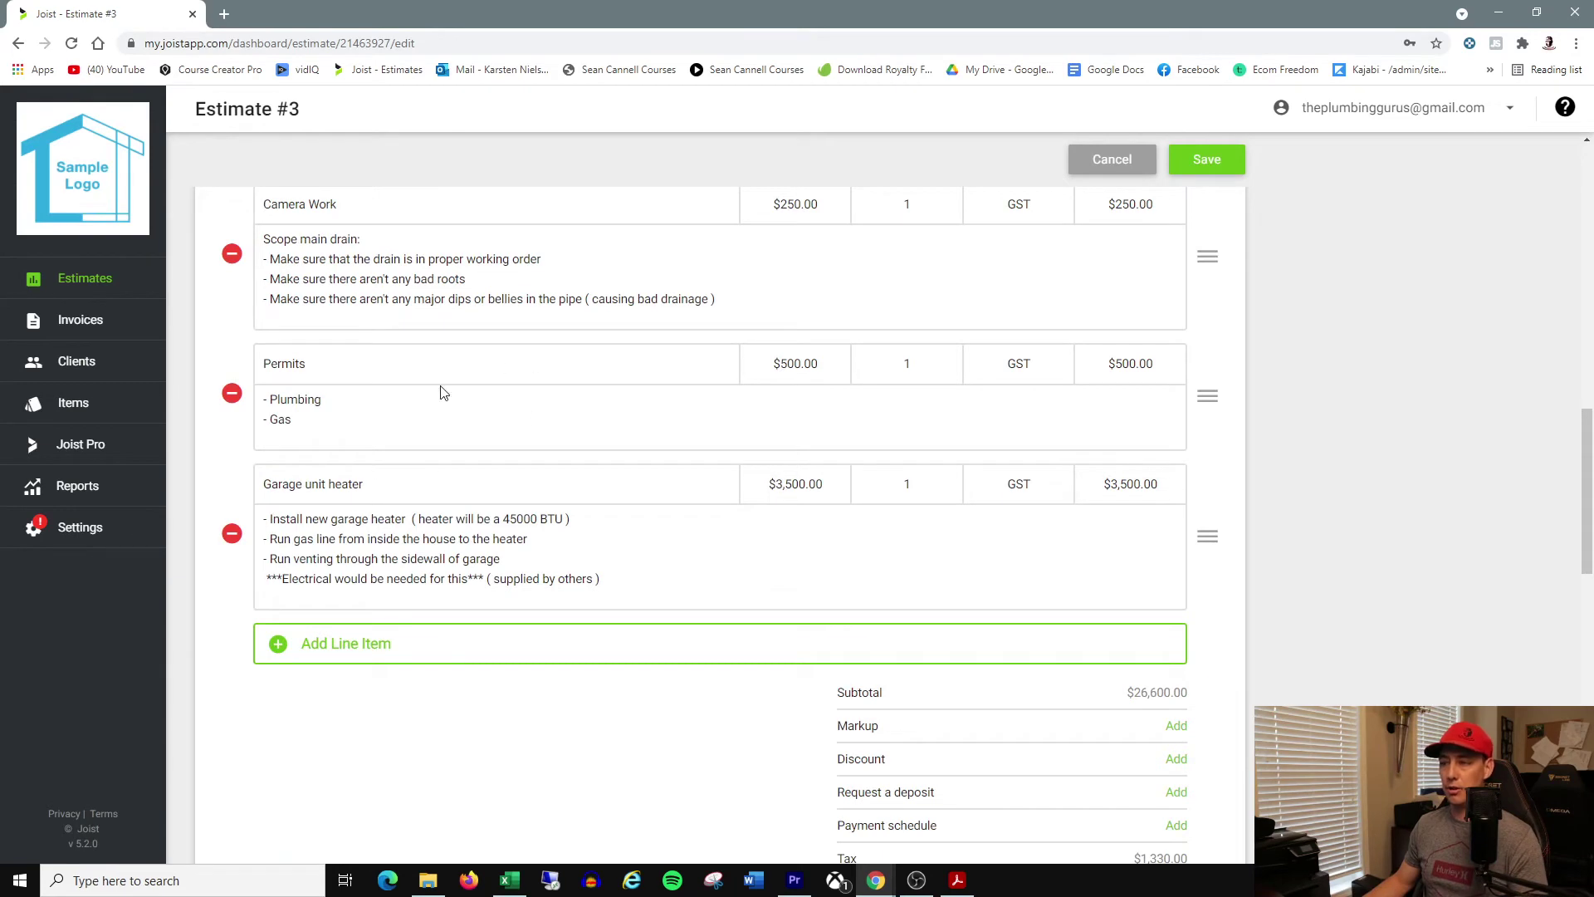
scroll(515, 474, "up", 10)
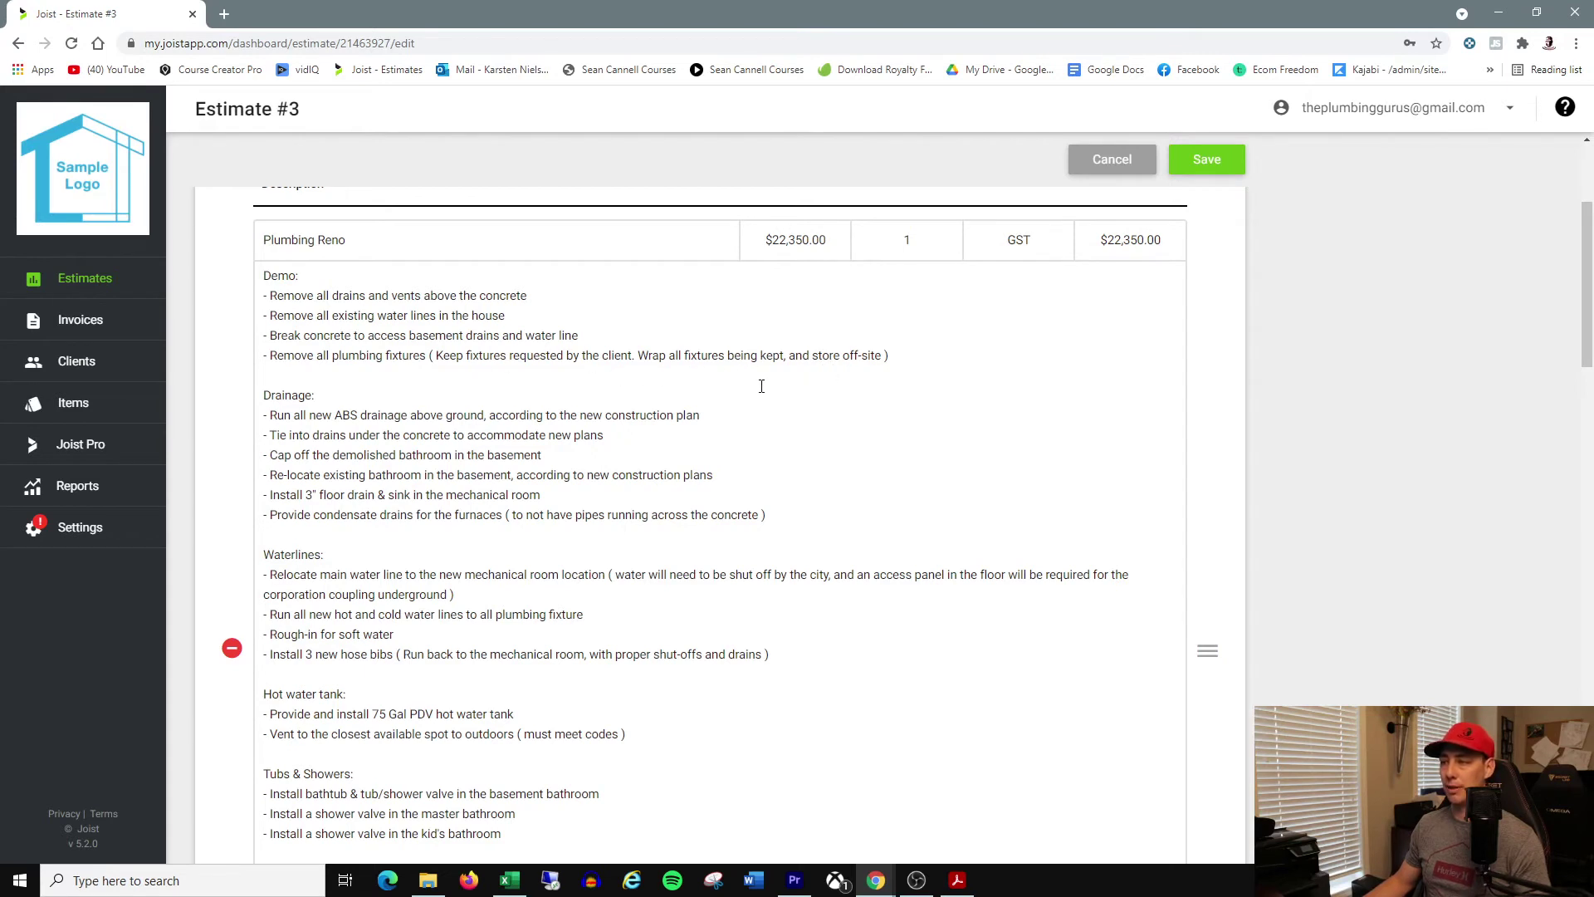
Step: Correct the Drainage line about the basement bathroom to begin "Re-locate the existing bathroom in the basement"
left_click_drag(433, 355, 888, 357)
left_click(445, 382)
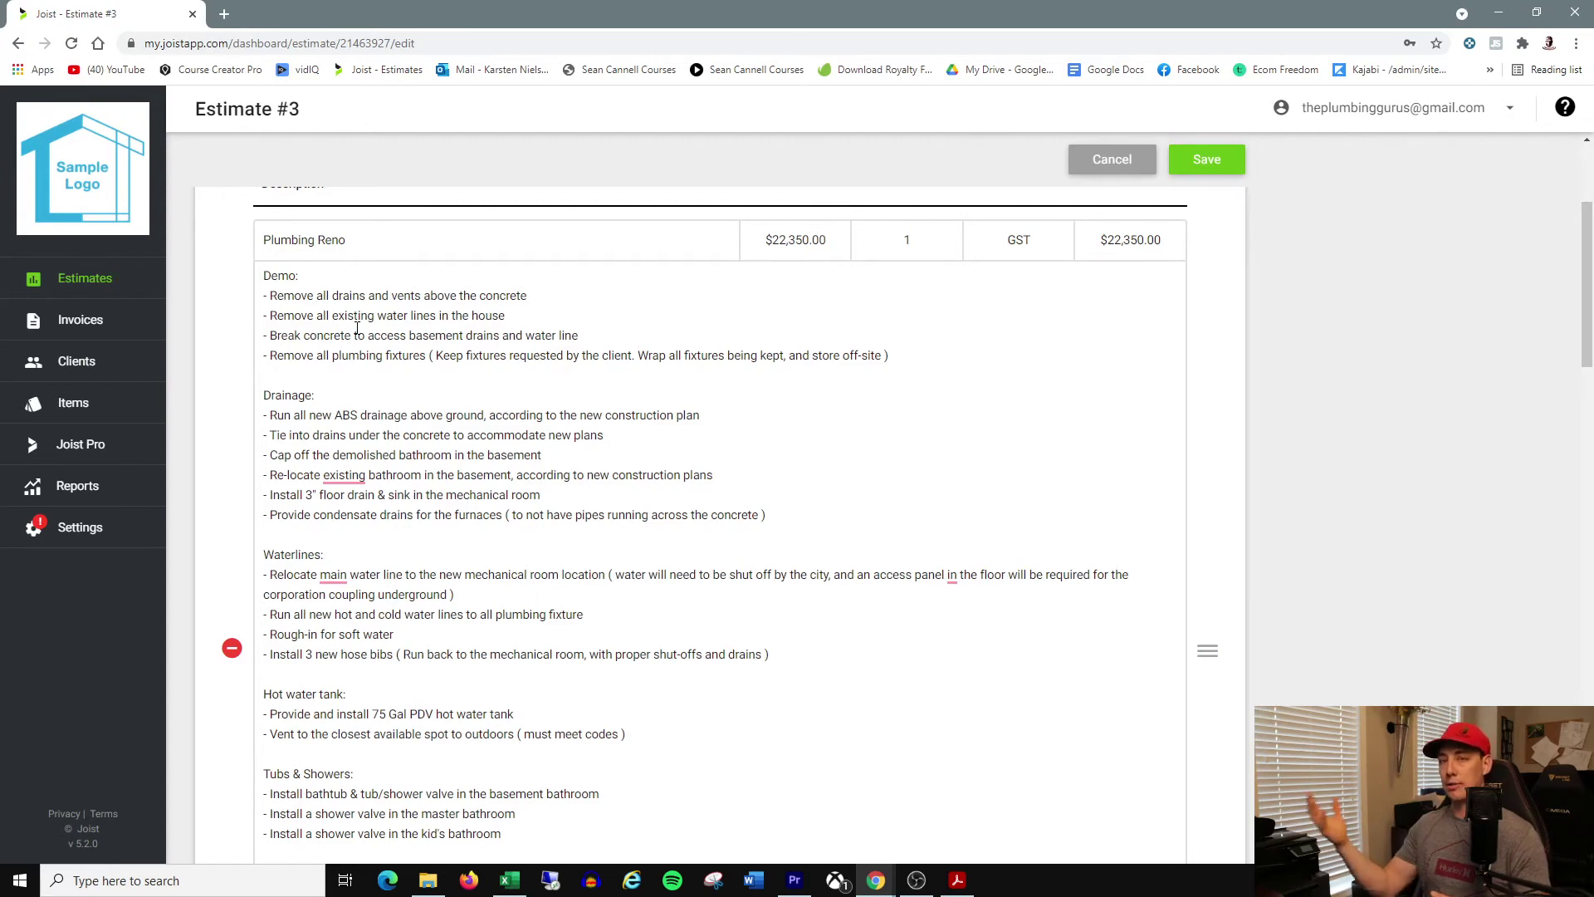
scroll(354, 404, "down", 1)
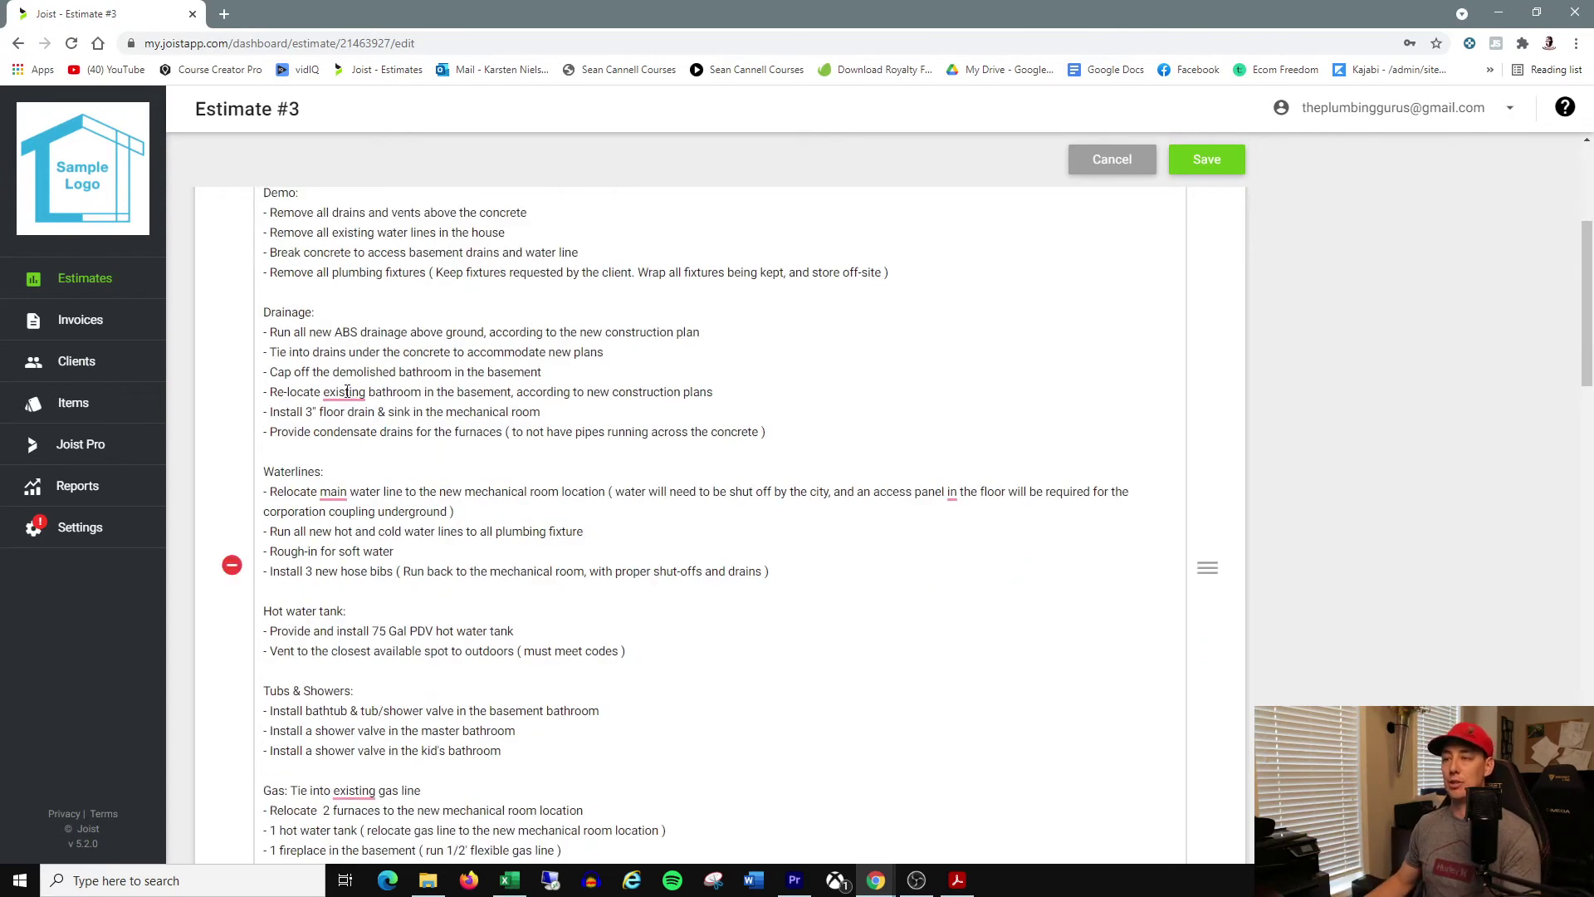
right_click(347, 392)
left_click(357, 423)
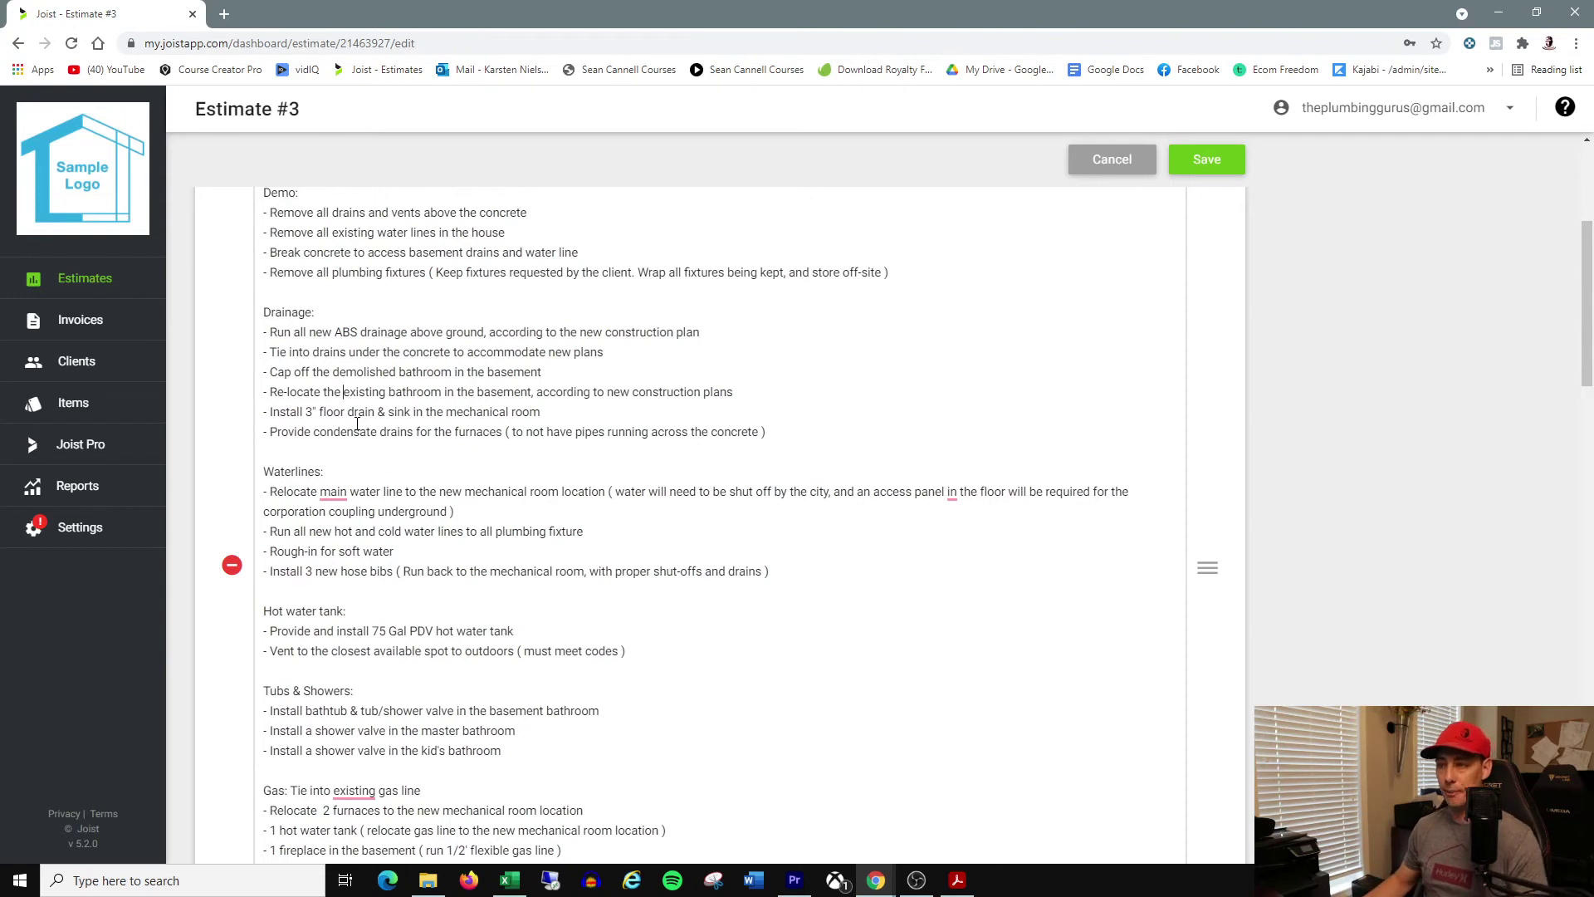
Step: Examine the condensate drain and main water line notes in parentheses, then the remaining Plumbing Reno sections down to Finishing
scroll(357, 424, "down", 1)
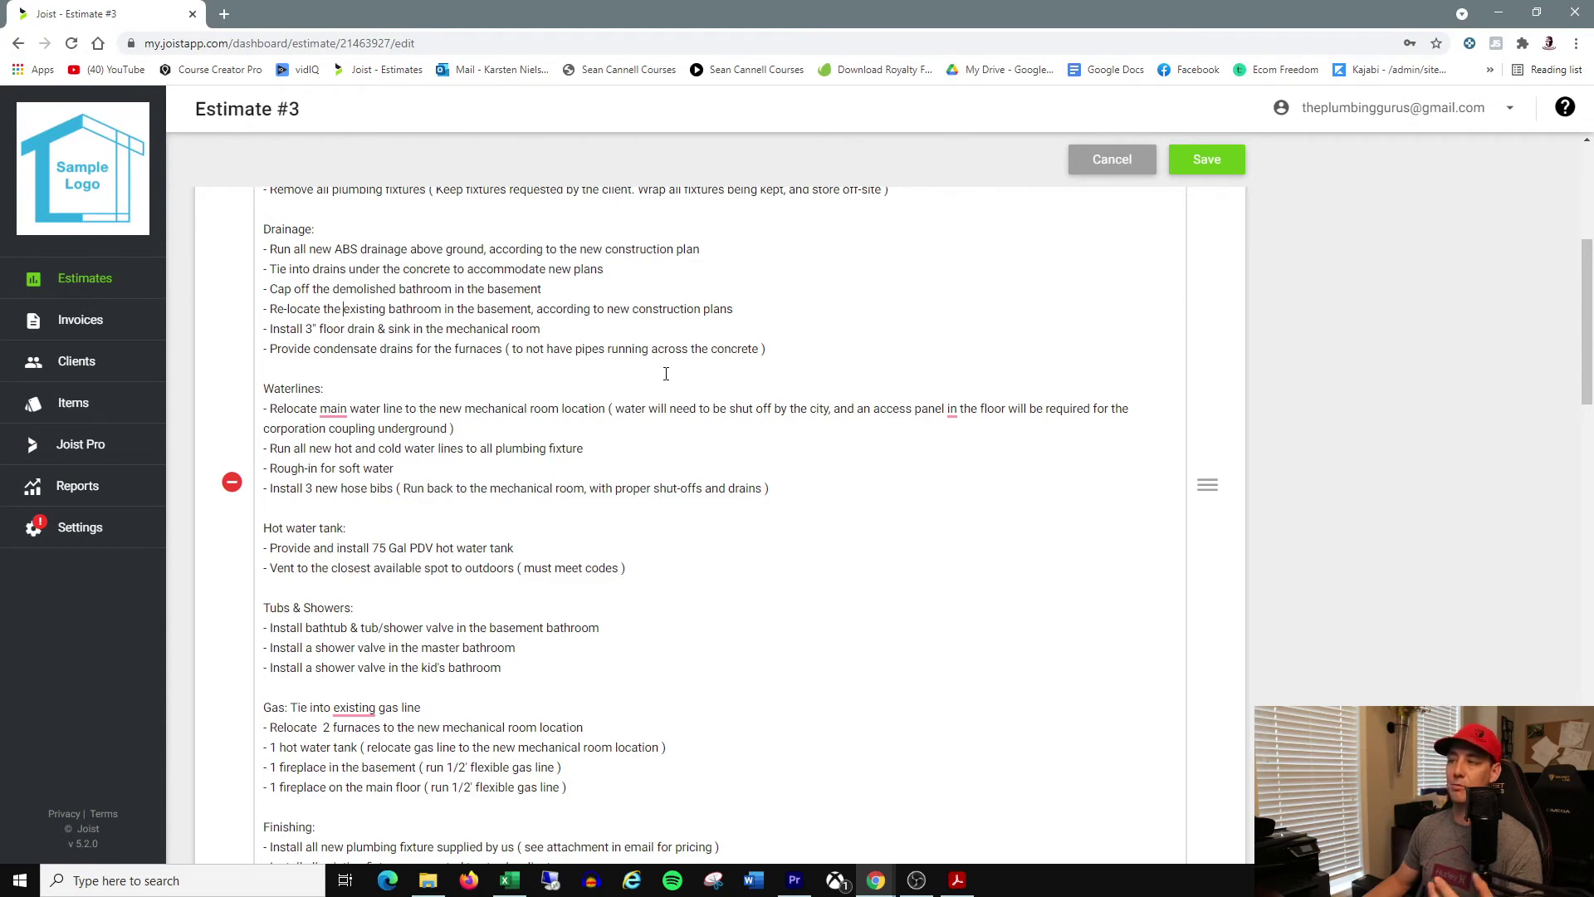
left_click_drag(751, 363, 514, 367)
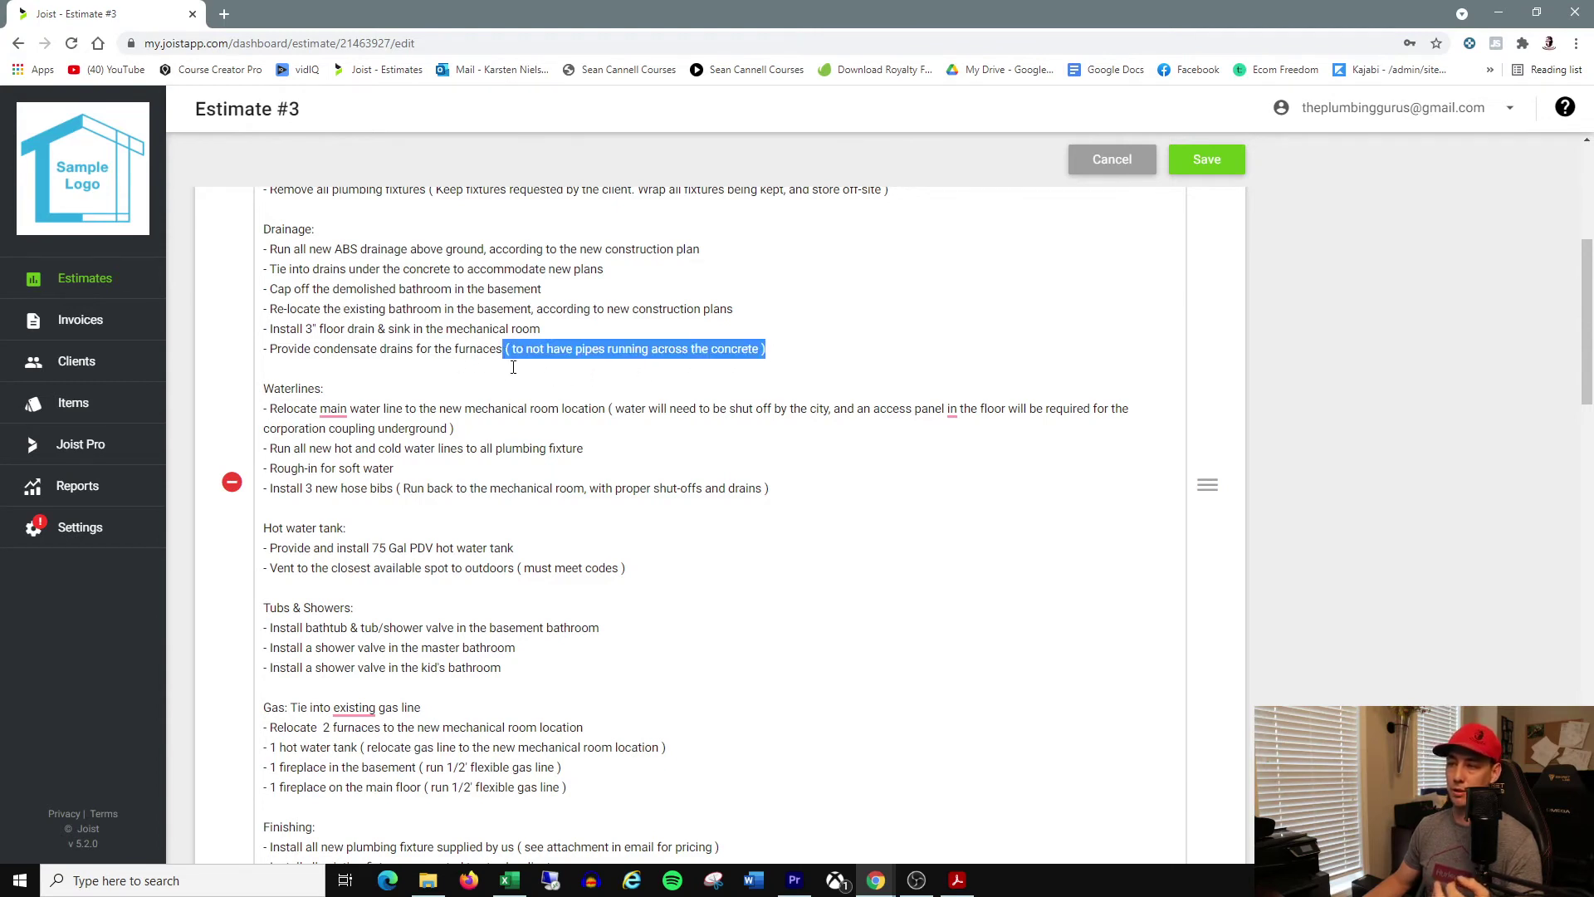
left_click(420, 373)
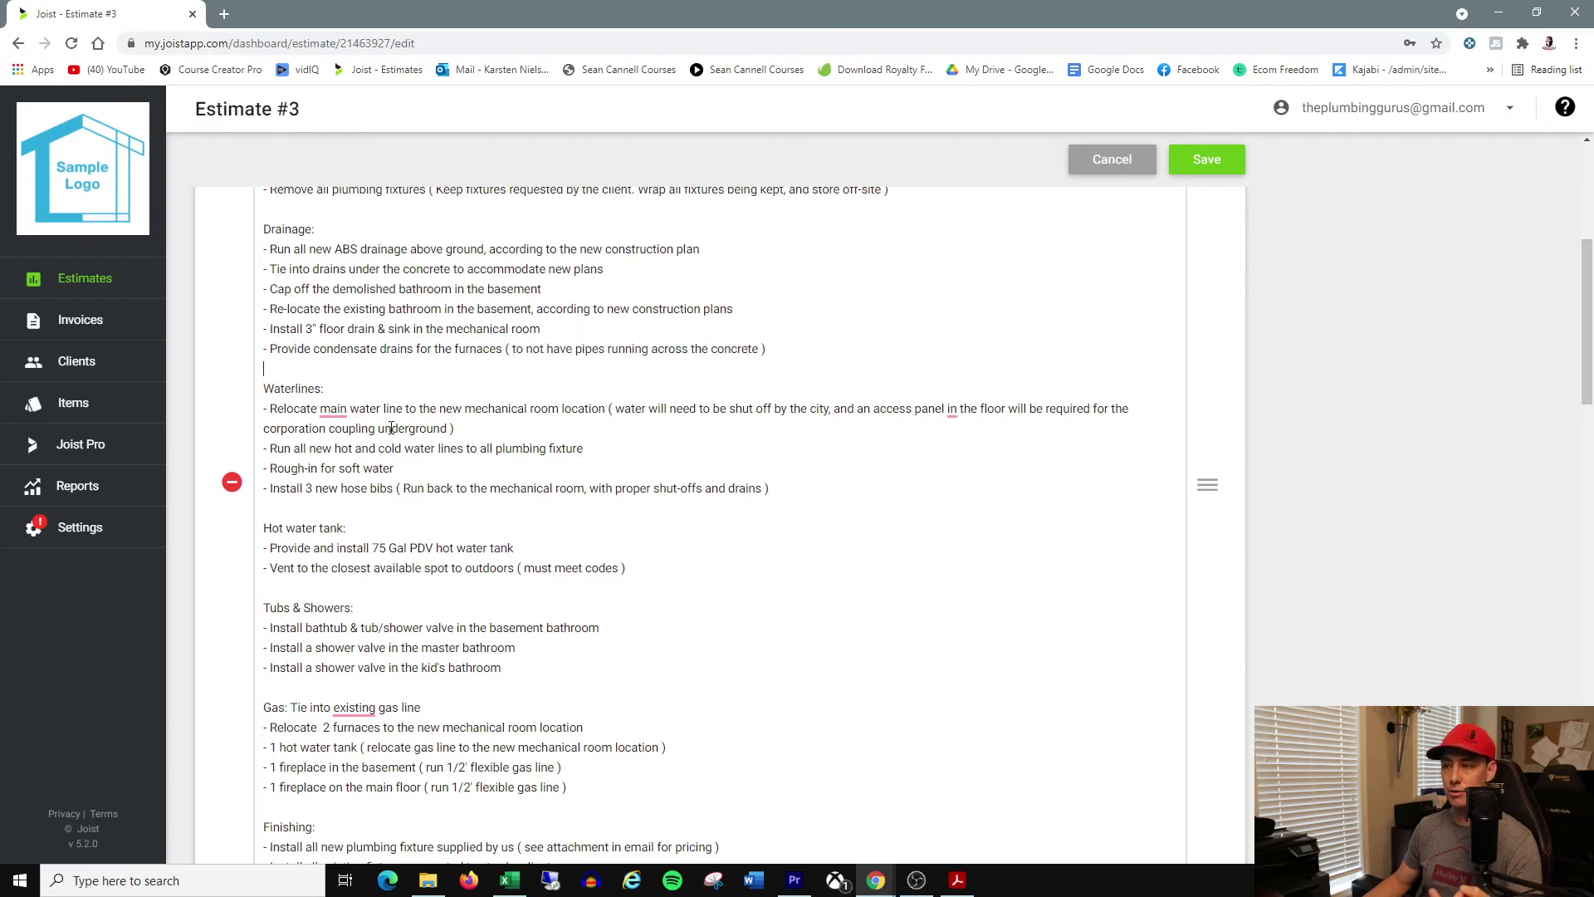
scroll(390, 431, "down", 1)
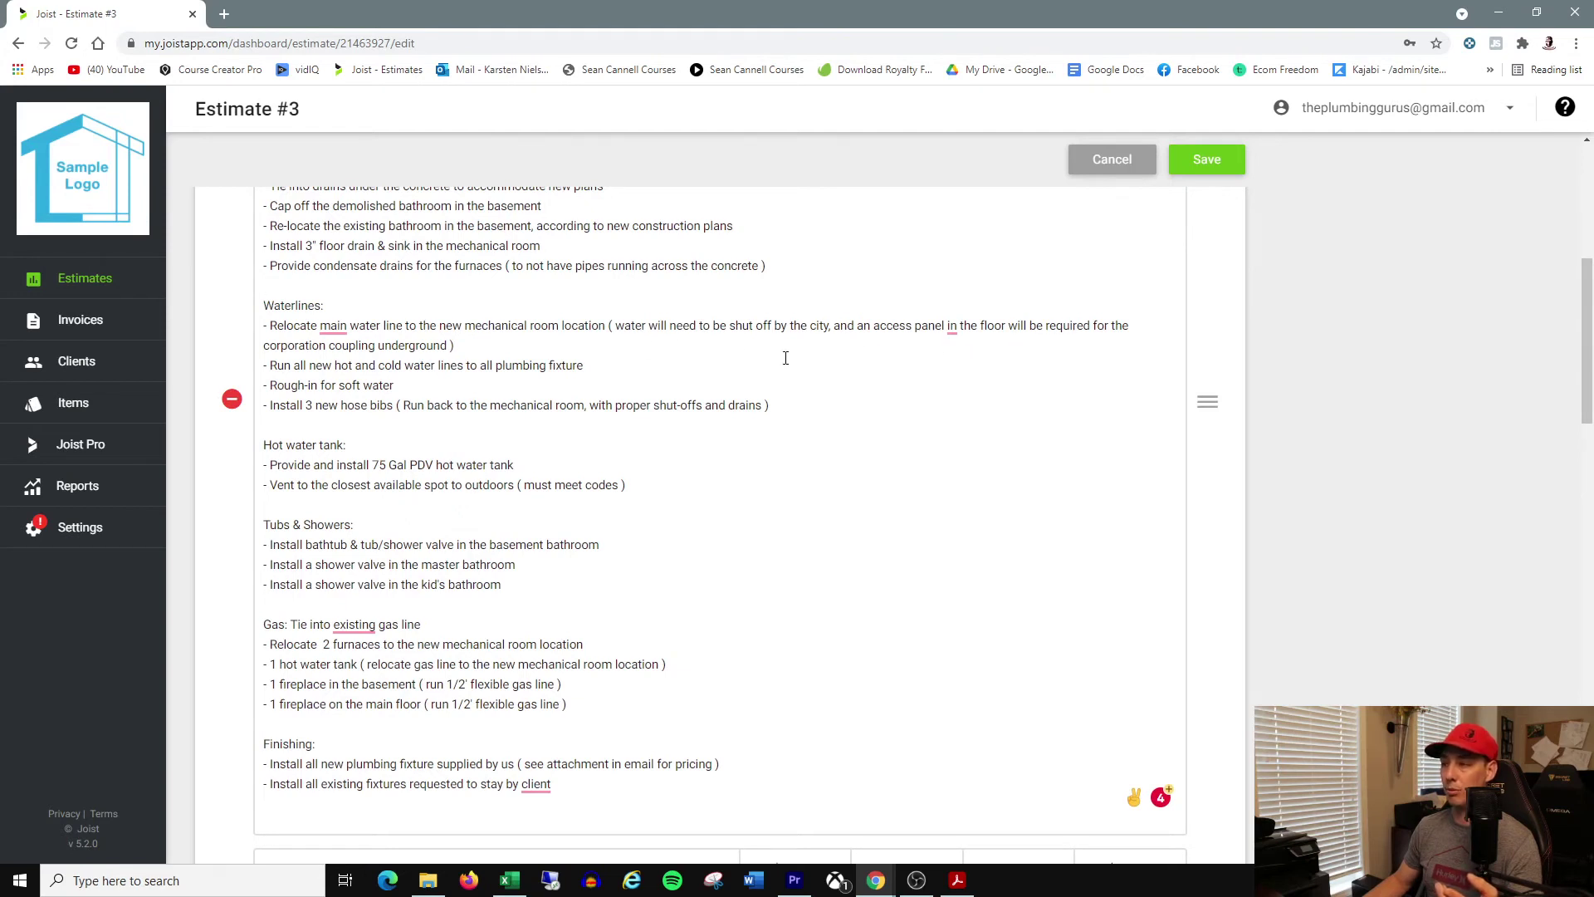
double_click(412, 345)
left_click(683, 358)
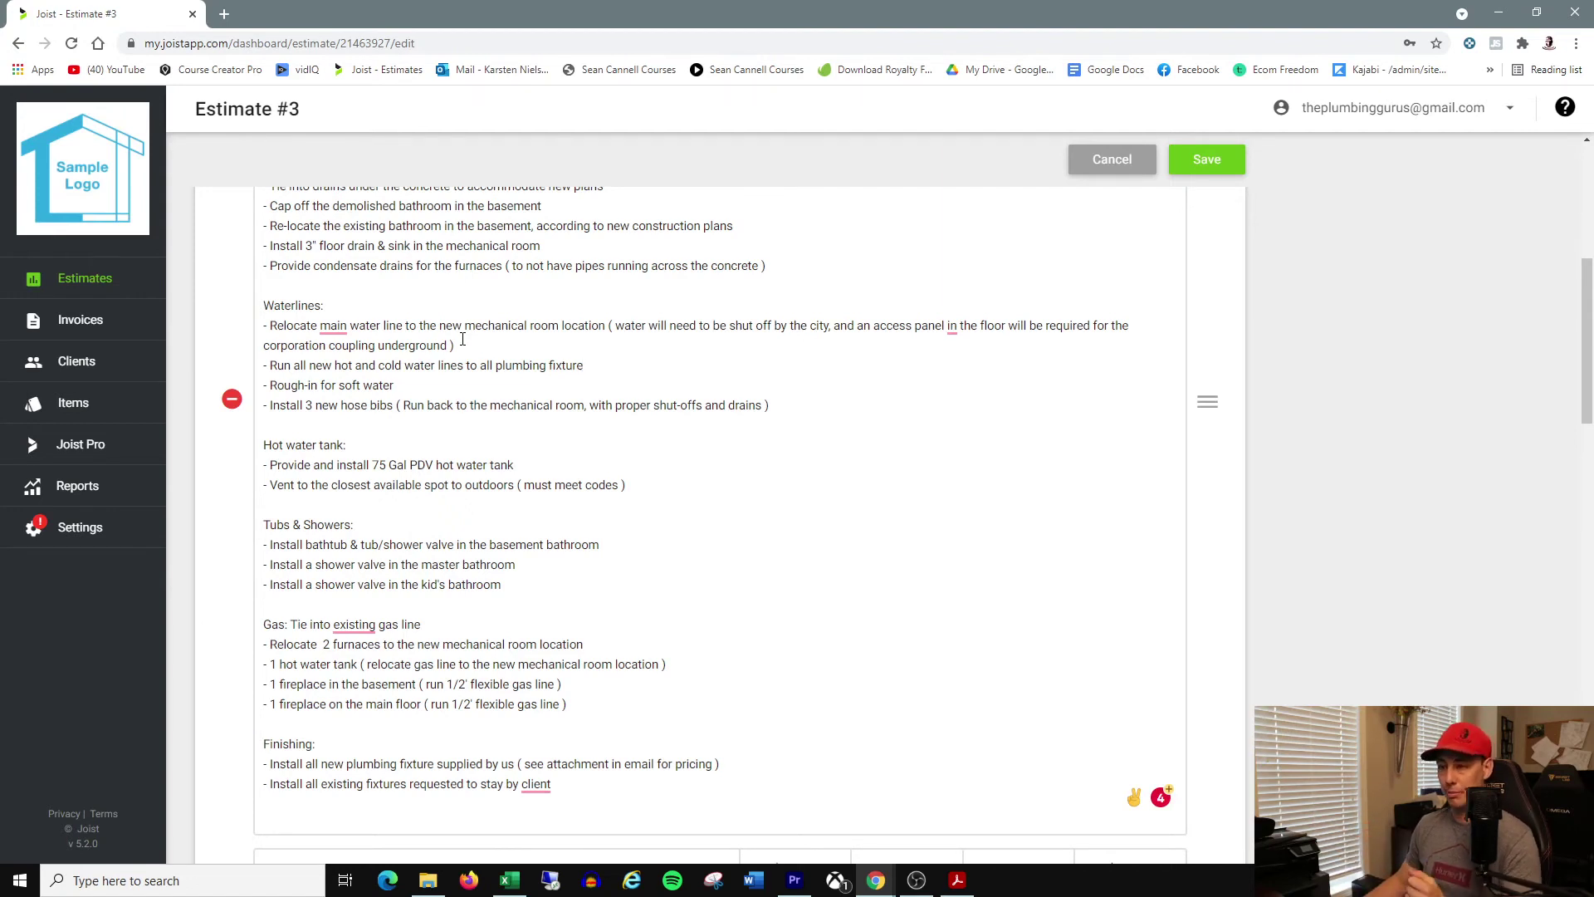
scroll(294, 417, "down", 1)
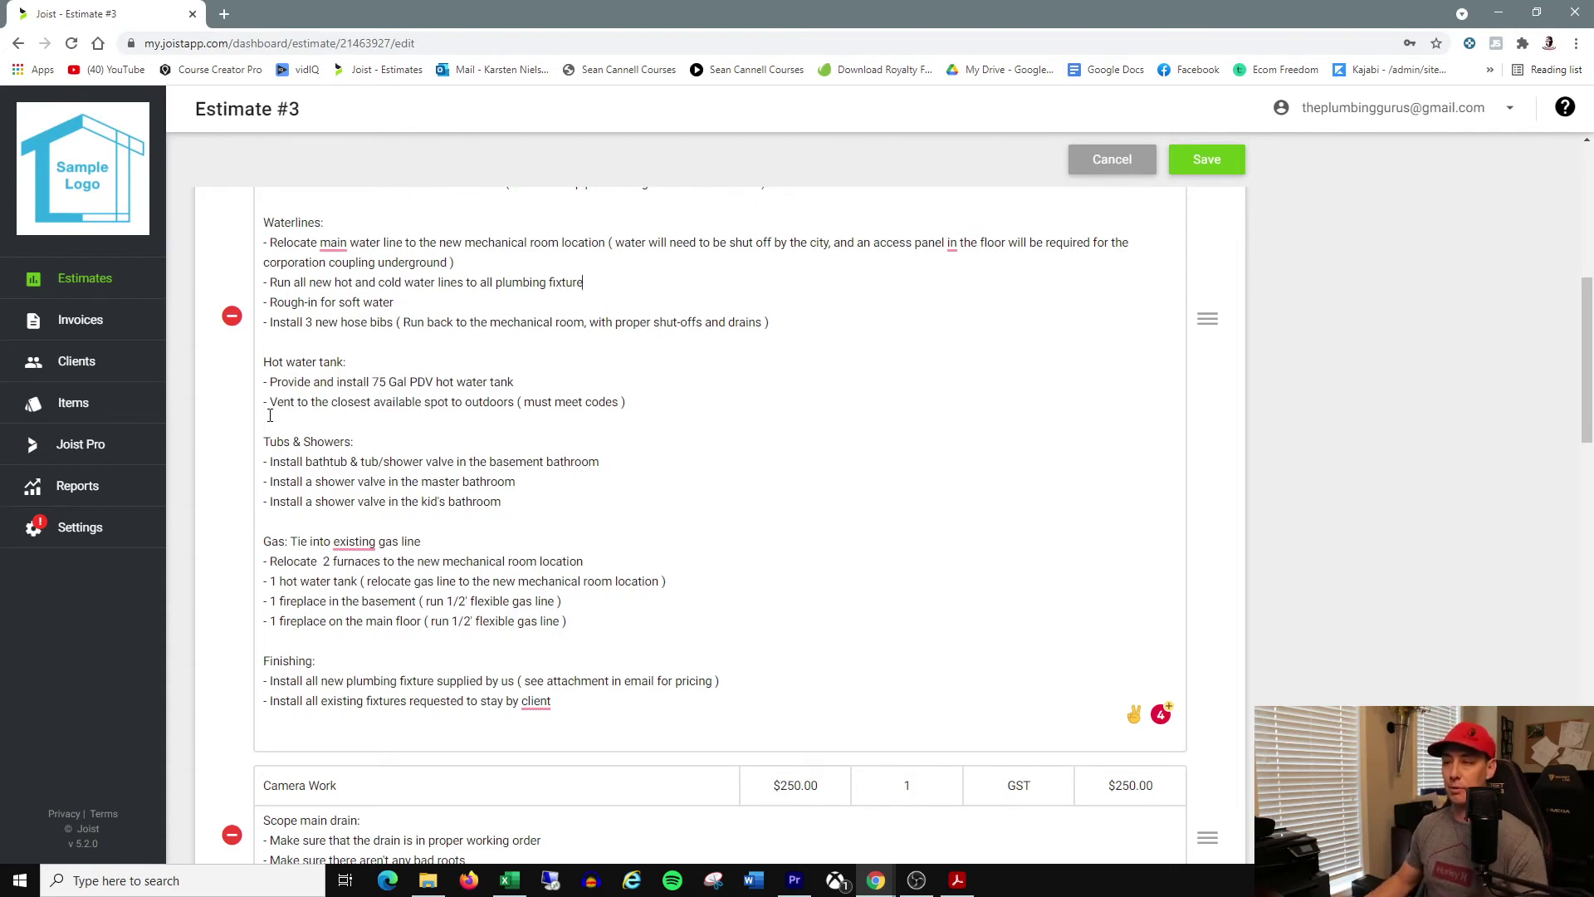
scroll(374, 349, "down", 1)
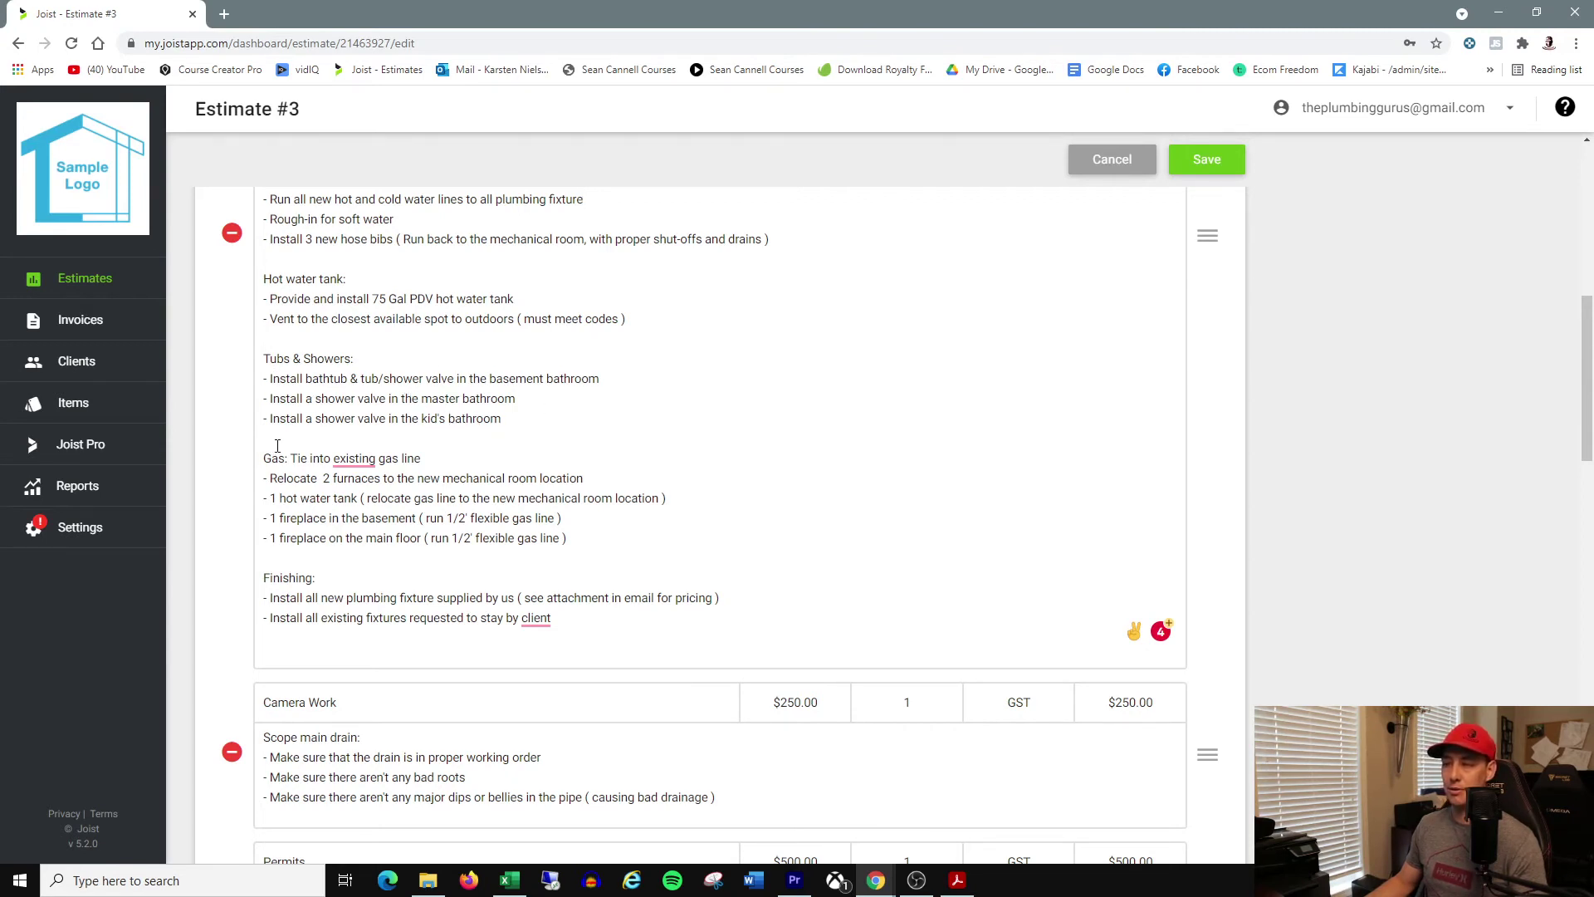
scroll(278, 446, "down", 1)
Step: Correct the Gas heading in the Plumbing Reno scope to read "Gas: Tie into the existing gas line"
scroll(299, 365, "up", 4)
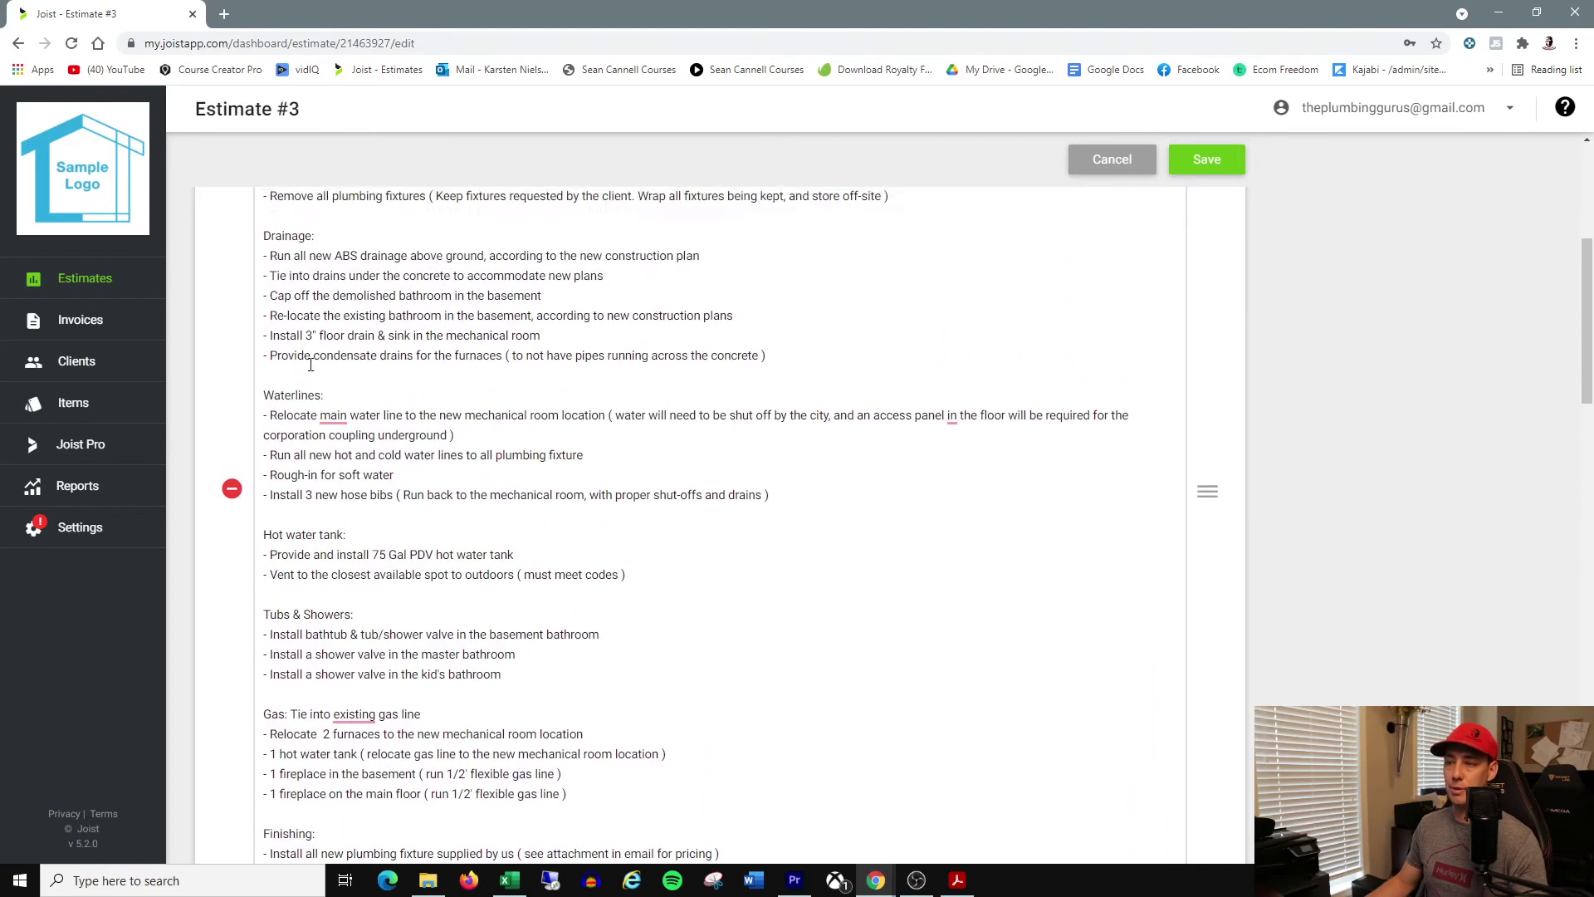
scroll(311, 365, "up", 4)
scroll(516, 519, "down", 4)
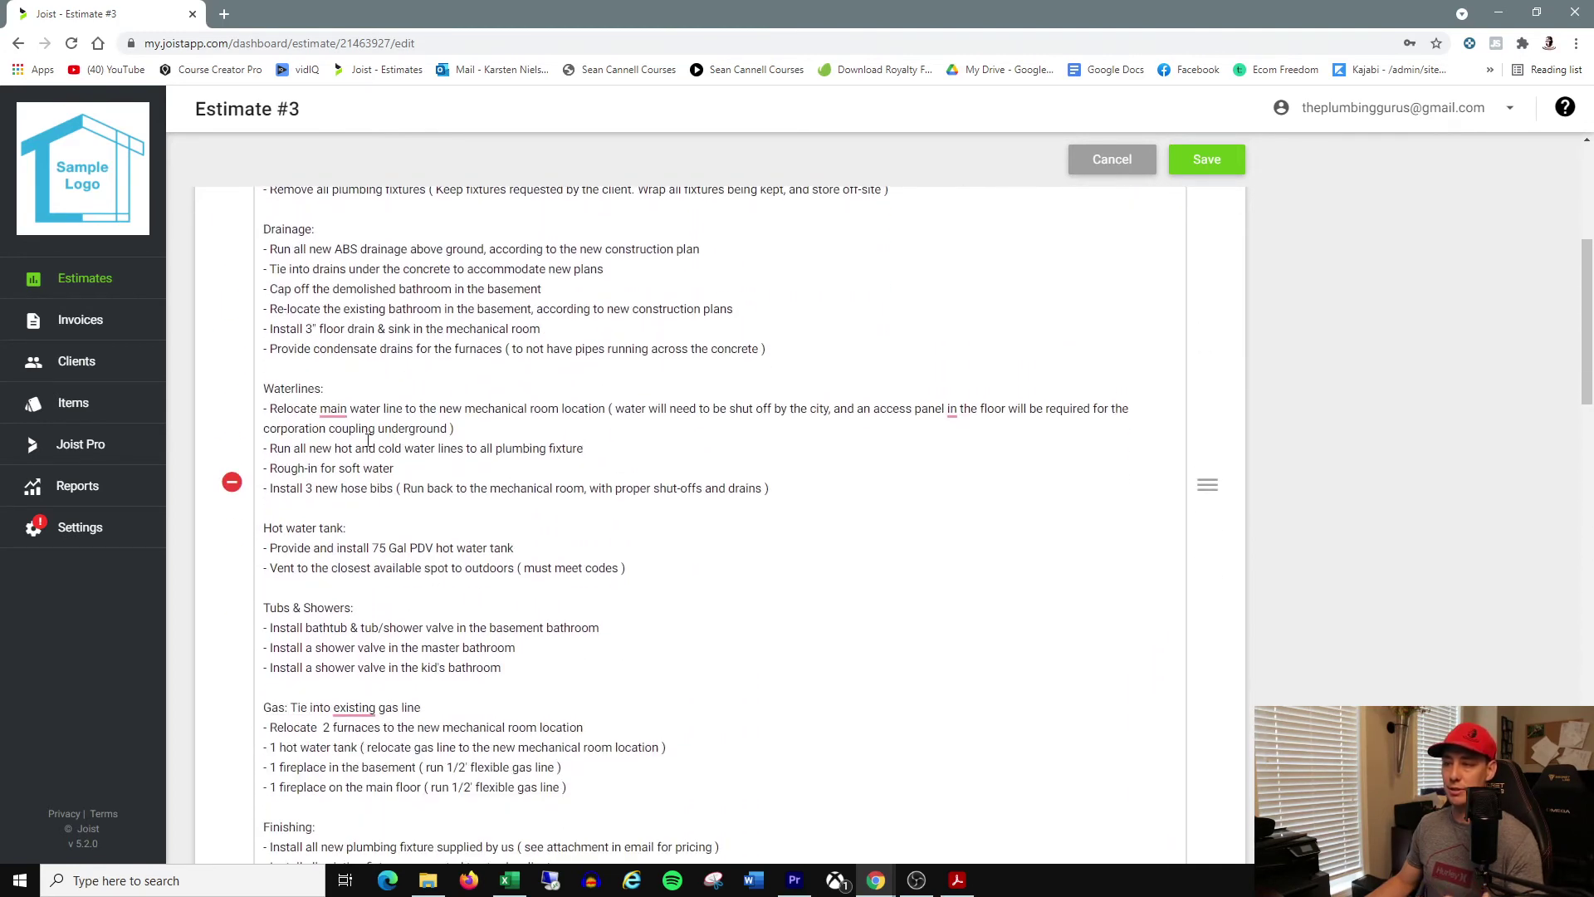
scroll(368, 440, "down", 4)
type("the")
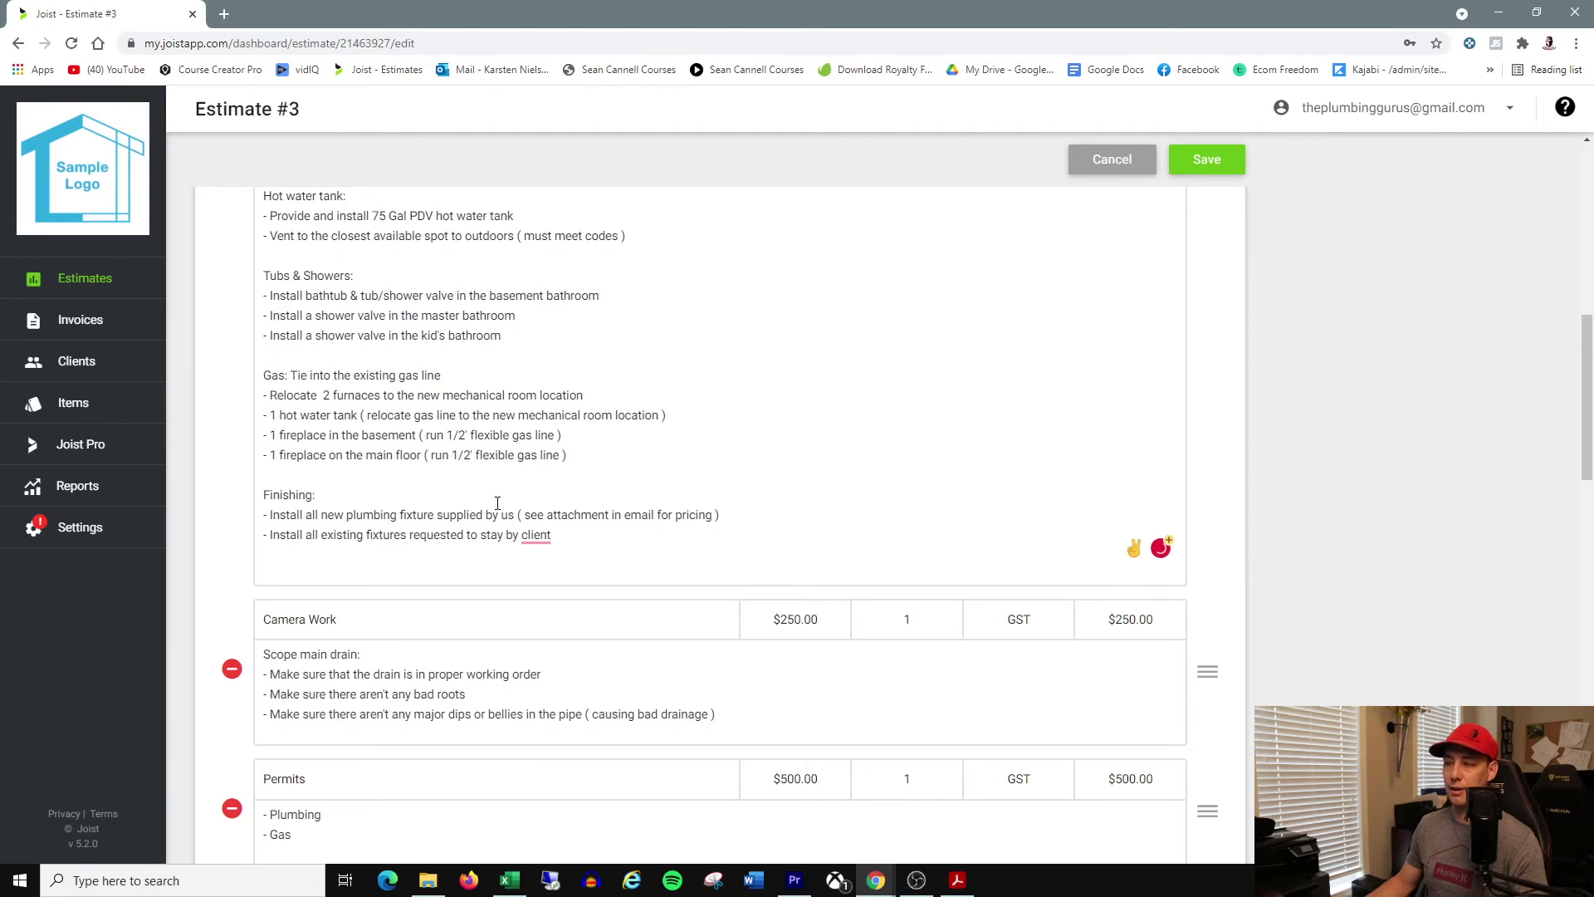
Step: Check the Finishing section and the Camera Work, Permits and Garage unit heater items against the Plumbing Reno scope
scroll(497, 503, "down", 1)
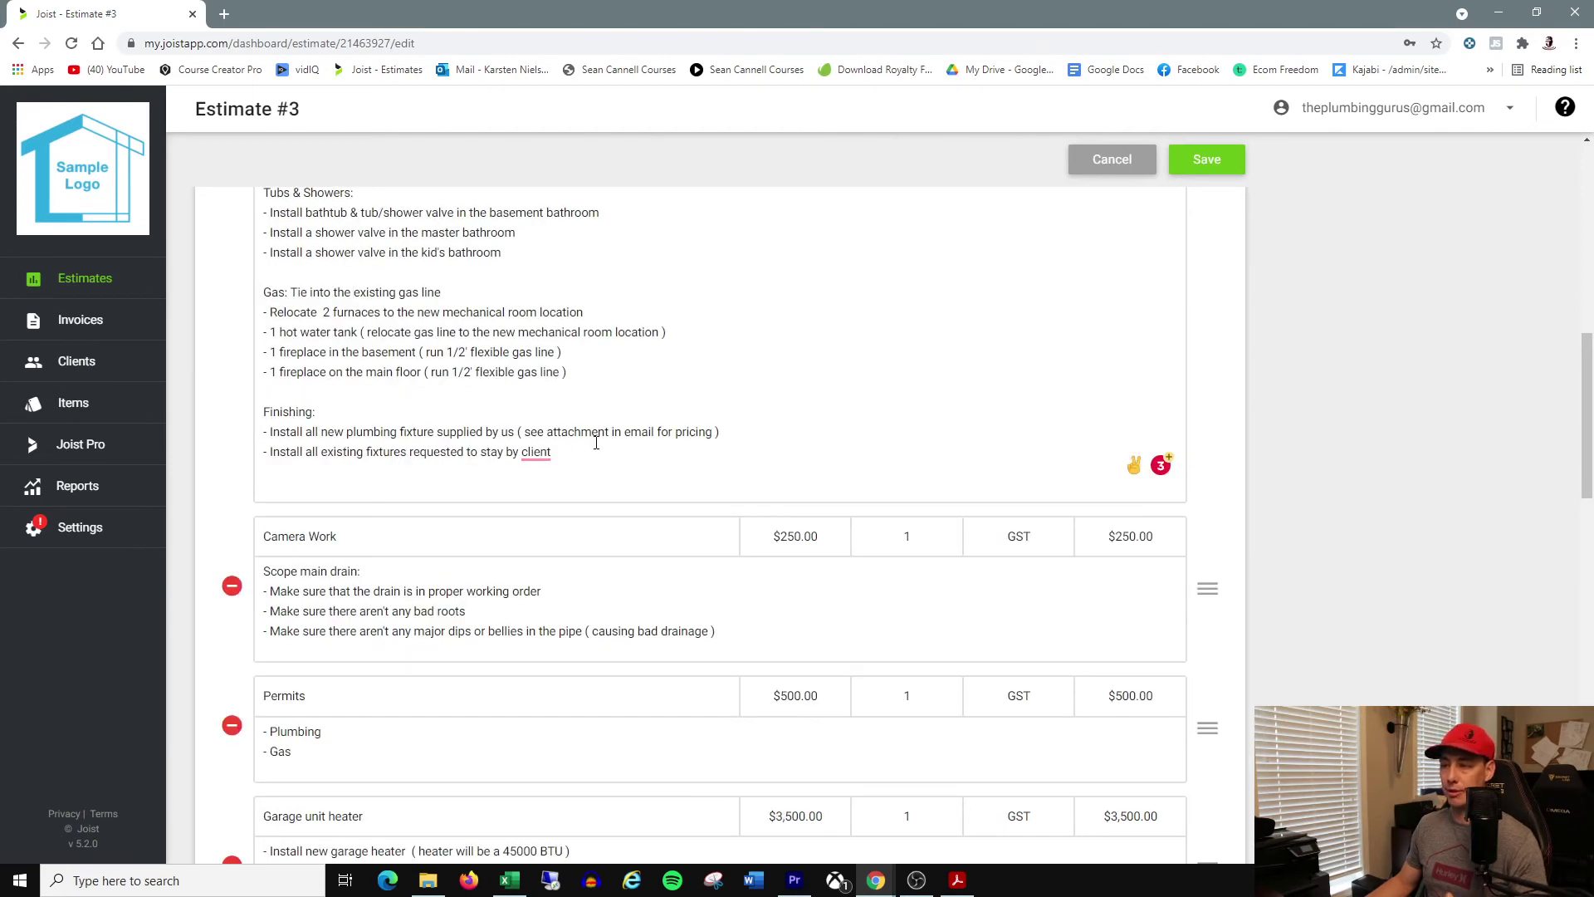
scroll(399, 469, "down", 2)
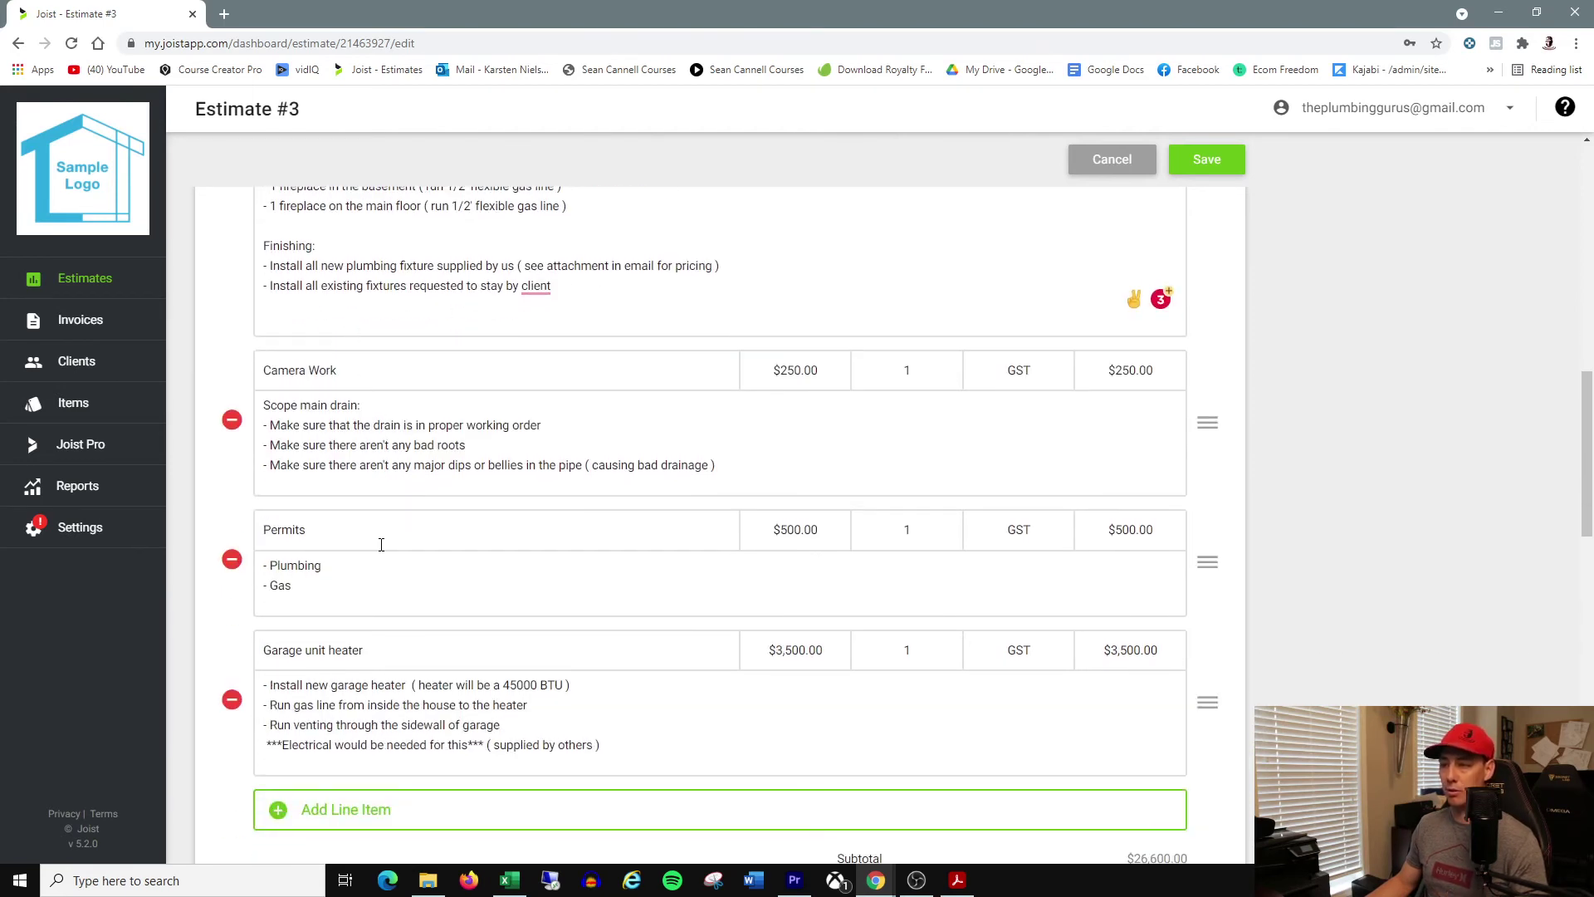
scroll(381, 545, "up", 7)
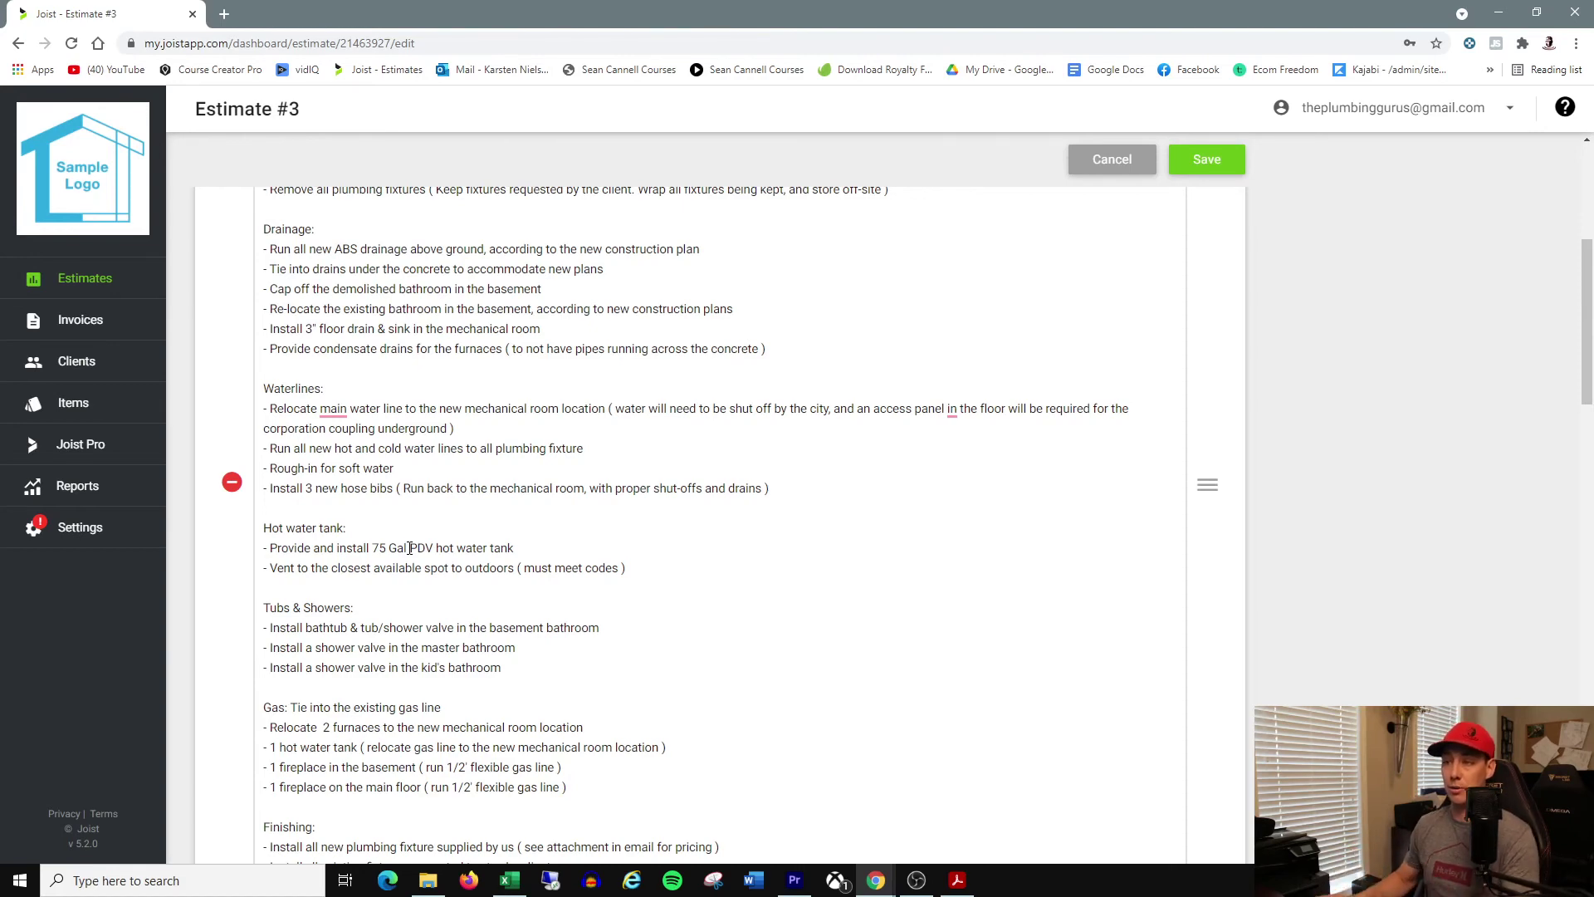
scroll(556, 598, "down", 6)
scroll(556, 598, "down", 13)
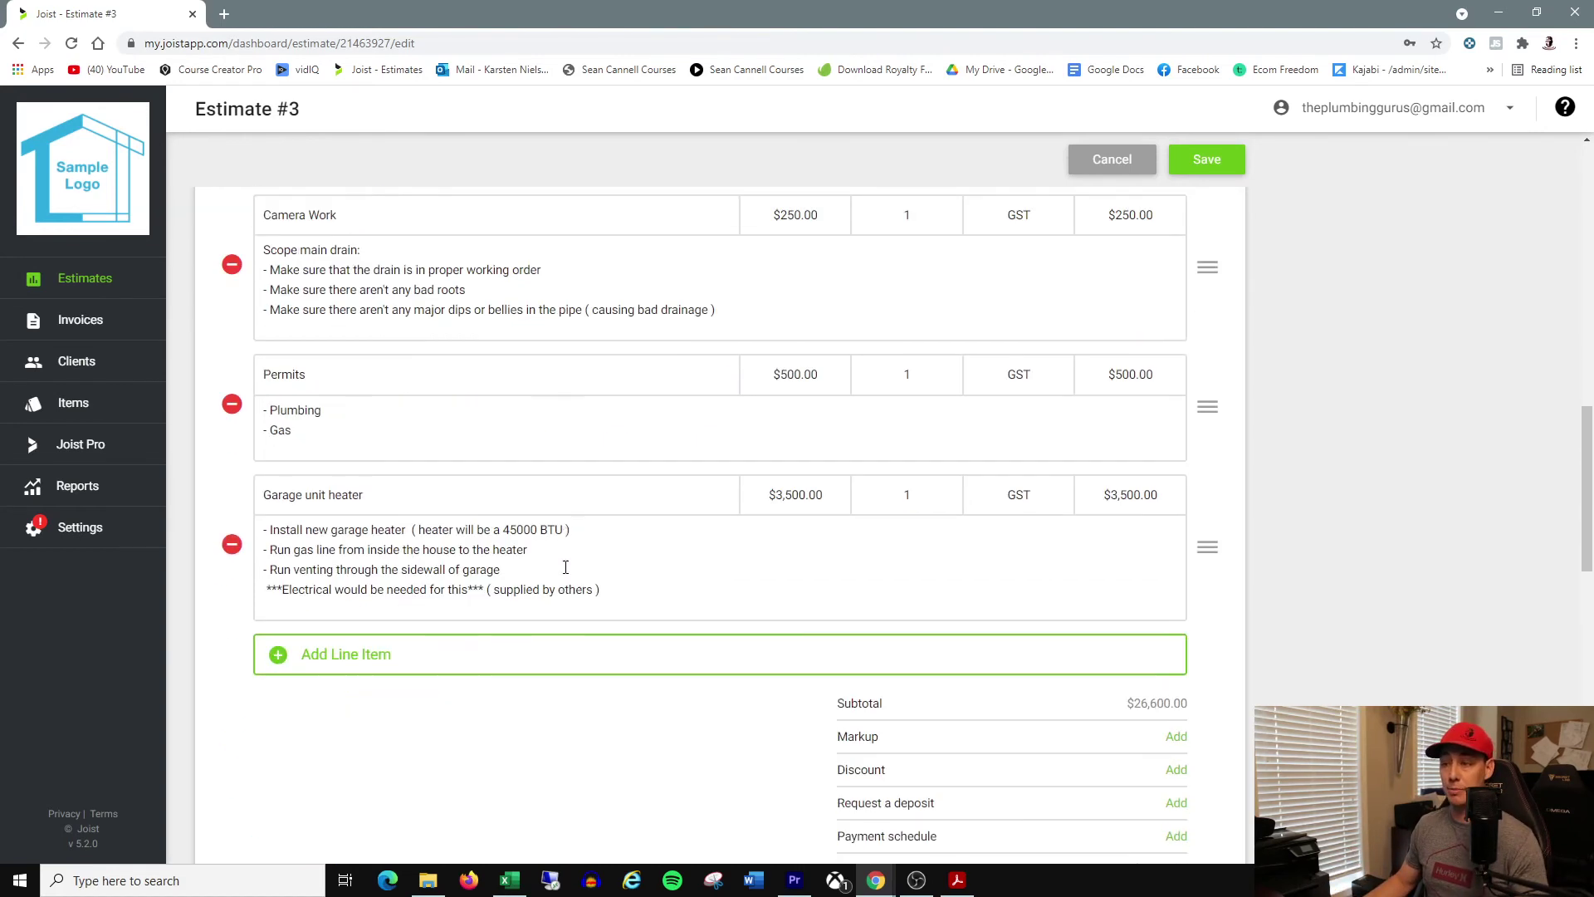
Step: Review the exclusions and conditions in the client note, including the judgment call on keeping existing drains and vents
scroll(566, 576, "down", 4)
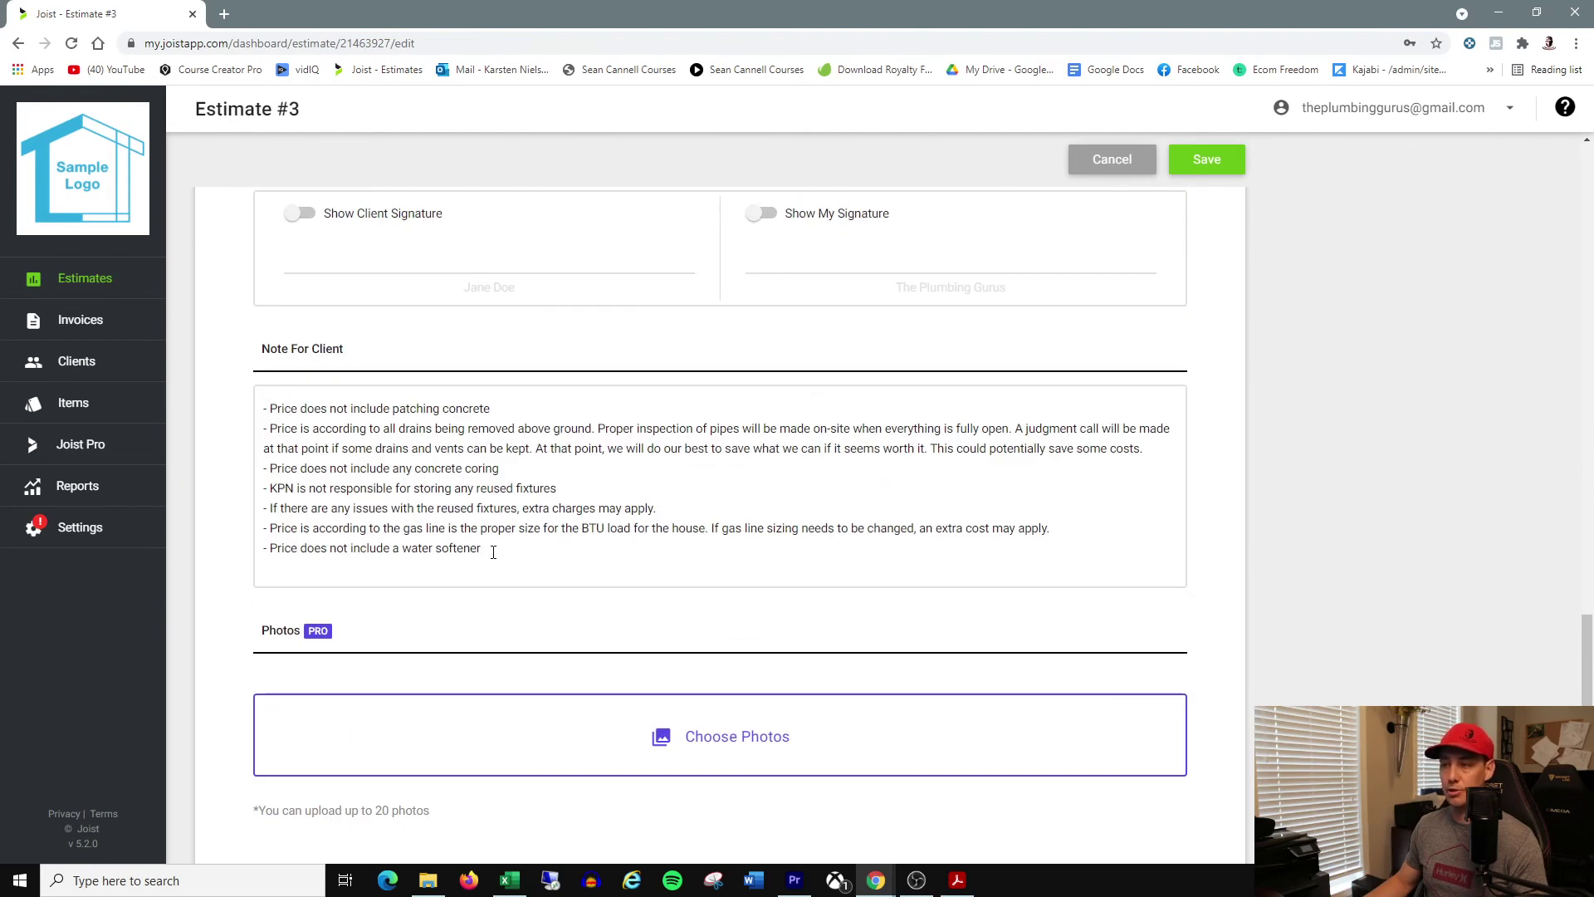
left_click_drag(493, 552, 264, 407)
left_click(221, 501)
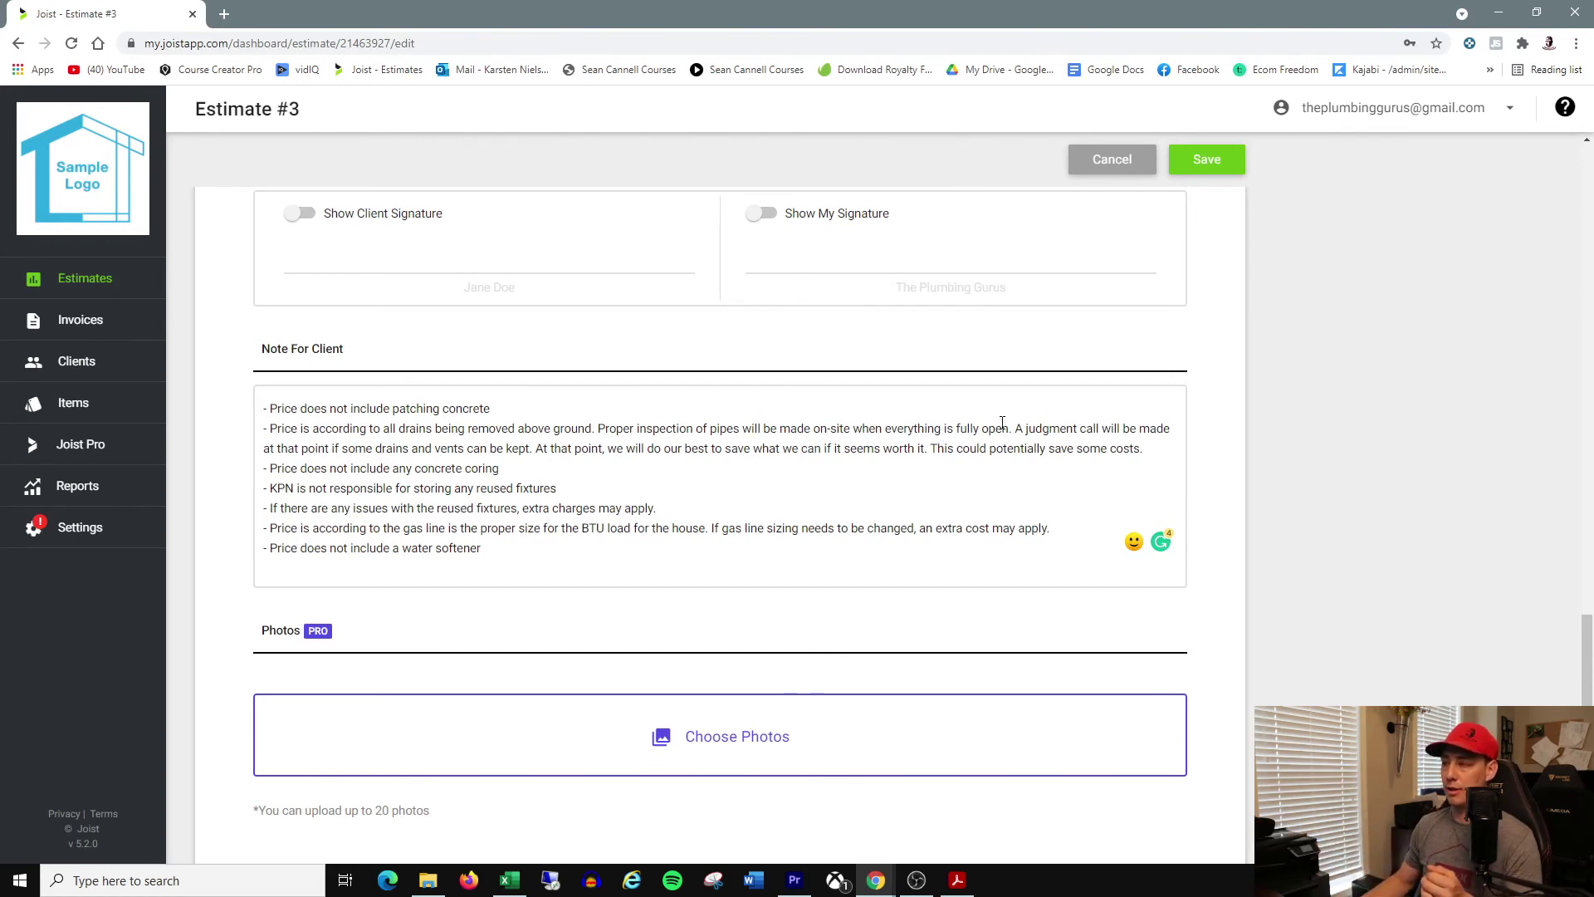
left_click_drag(1002, 429, 1135, 448)
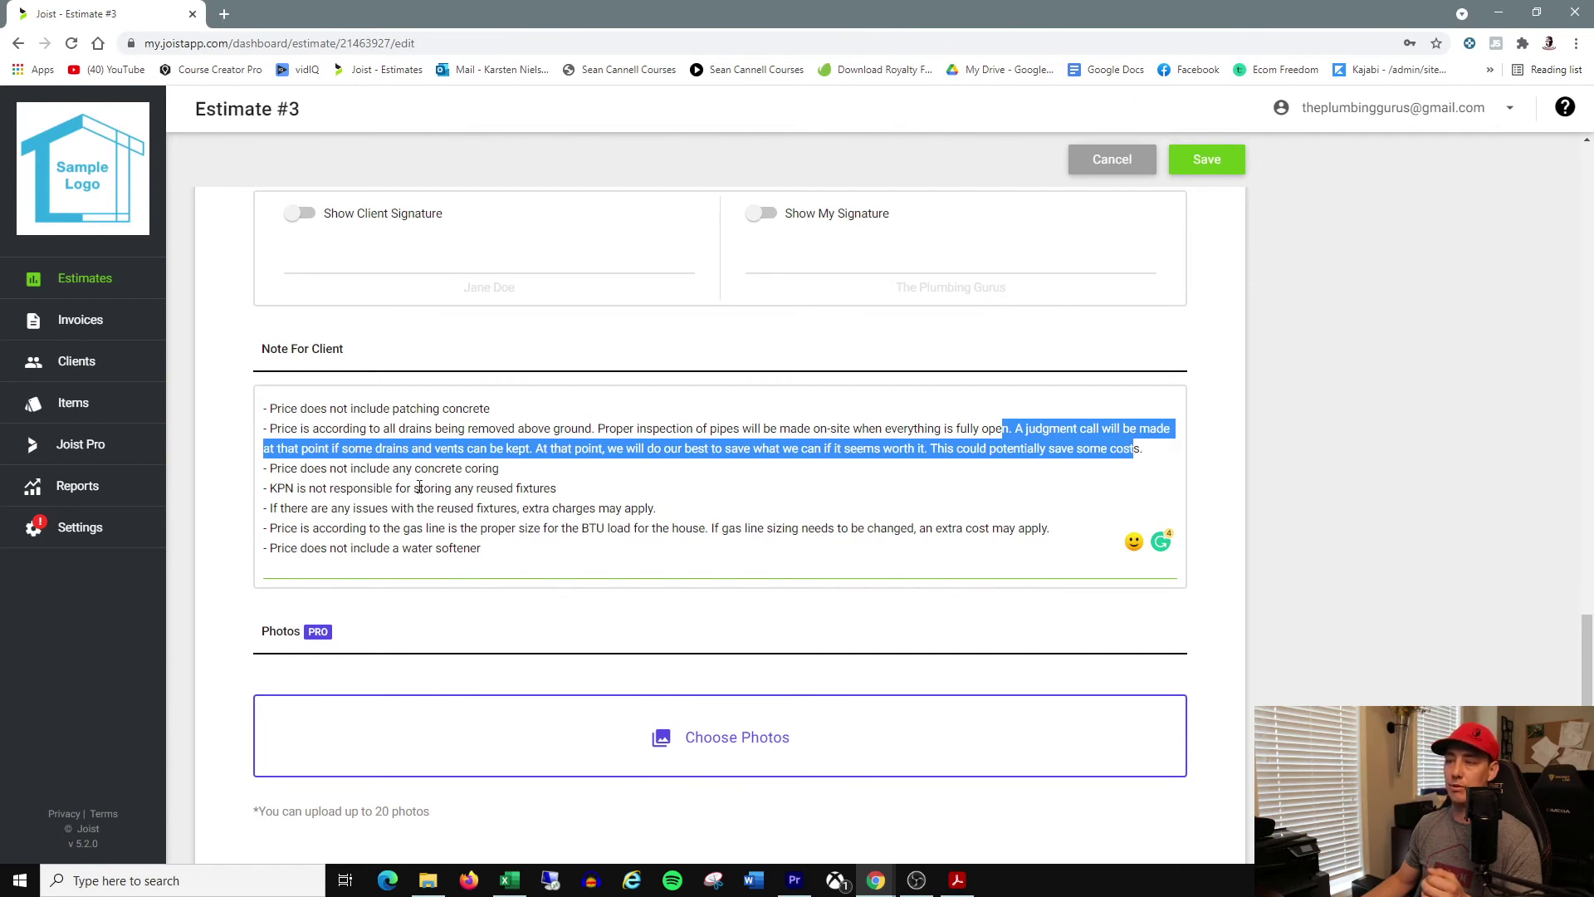
left_click(552, 470)
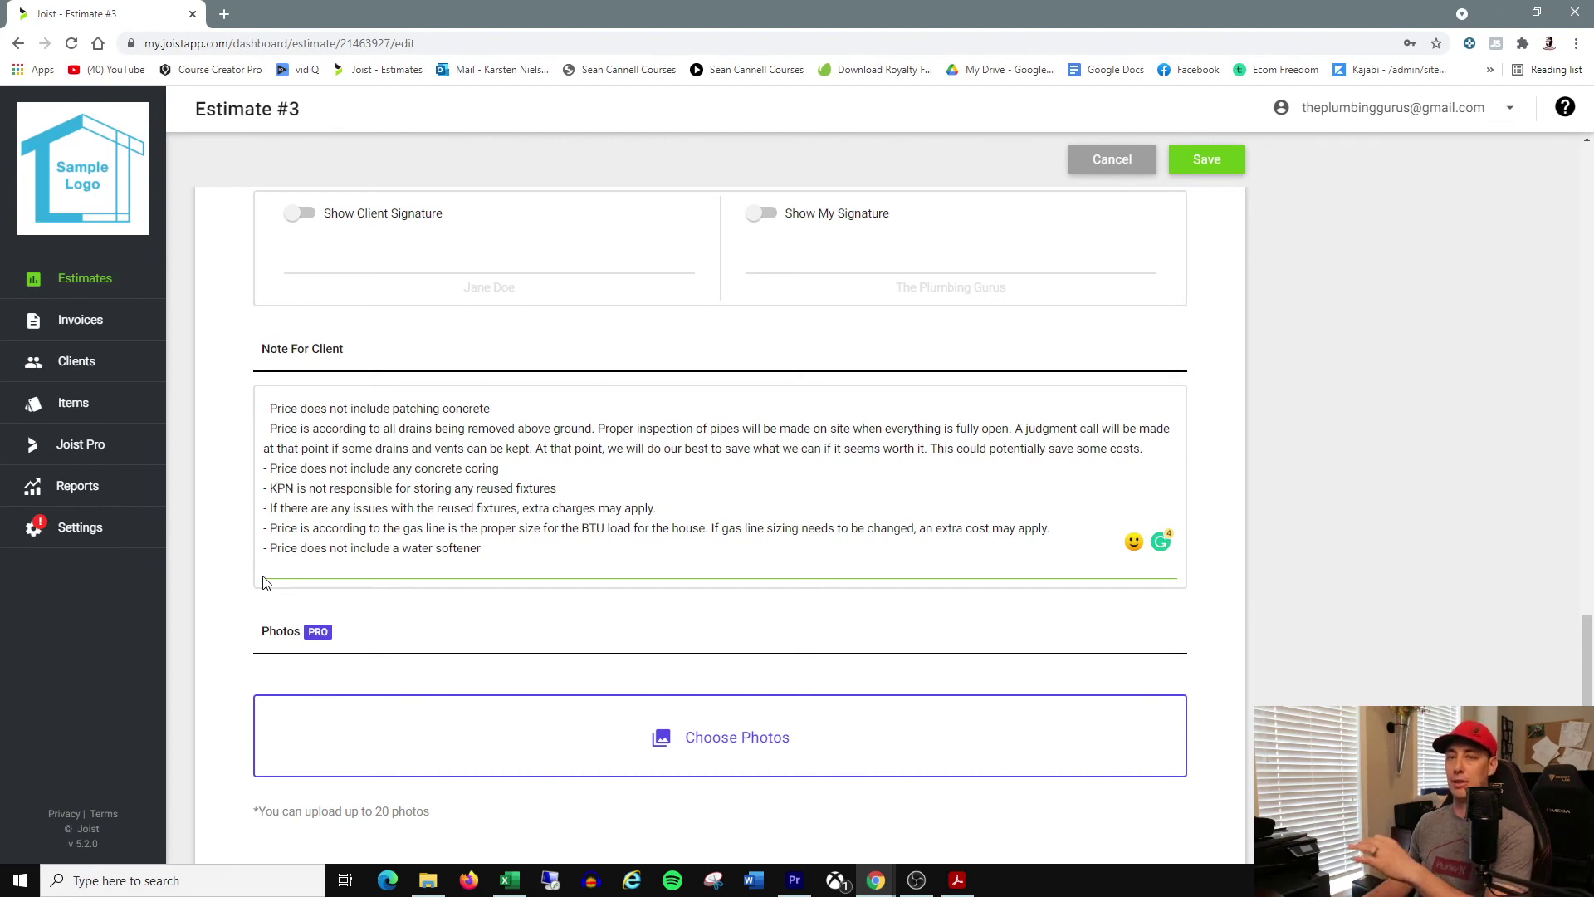
scroll(266, 582, "down", 2)
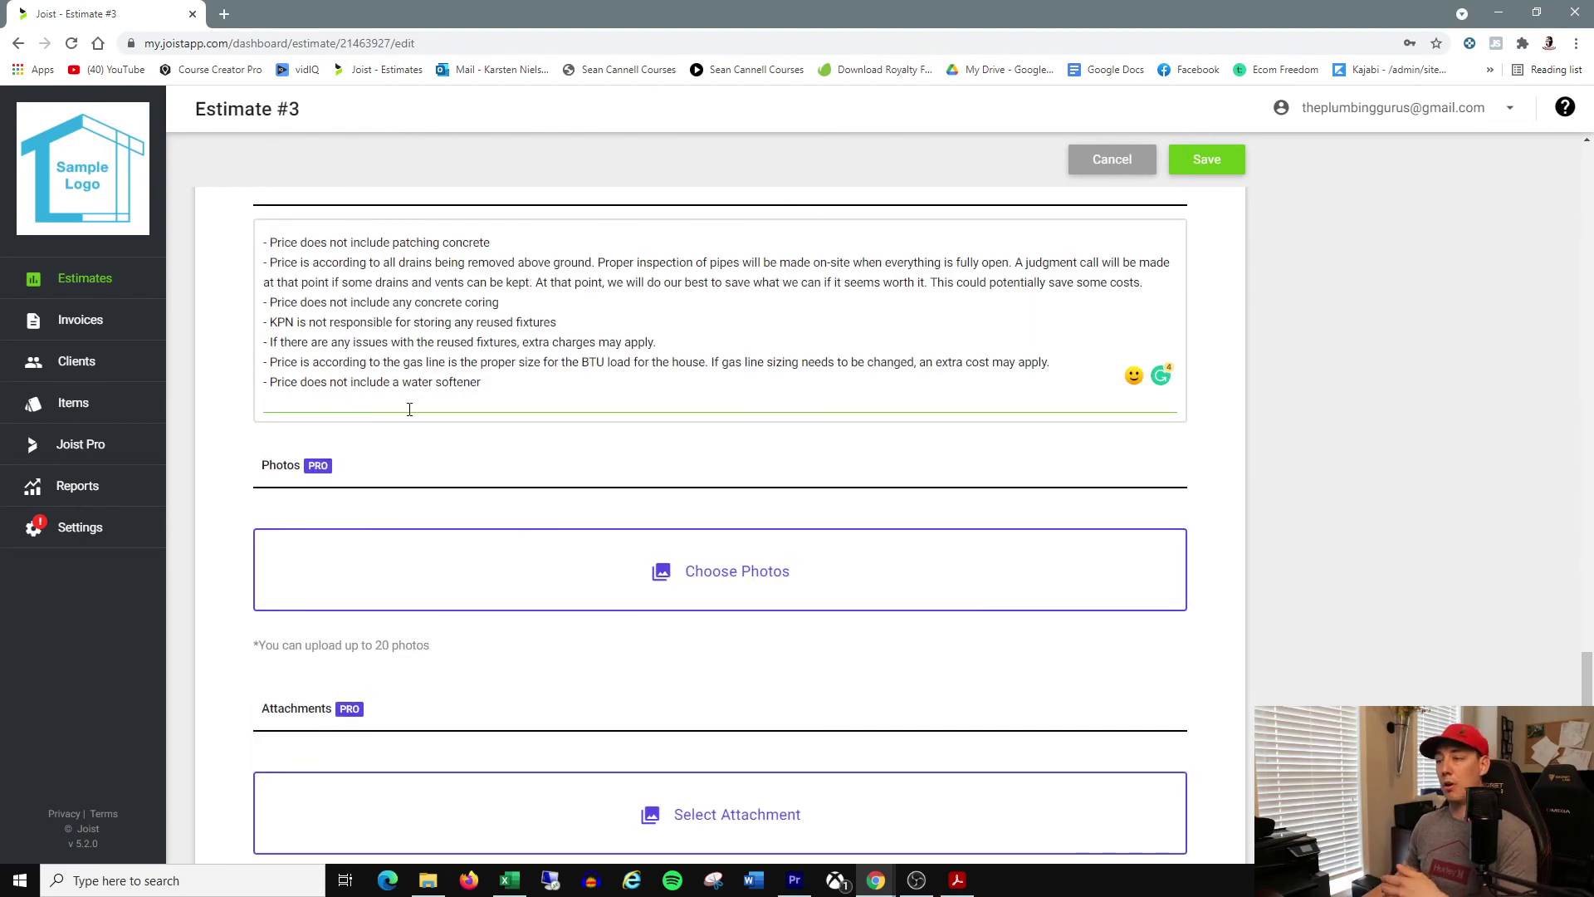
scroll(409, 408, "up", 6)
scroll(409, 415, "down", 3)
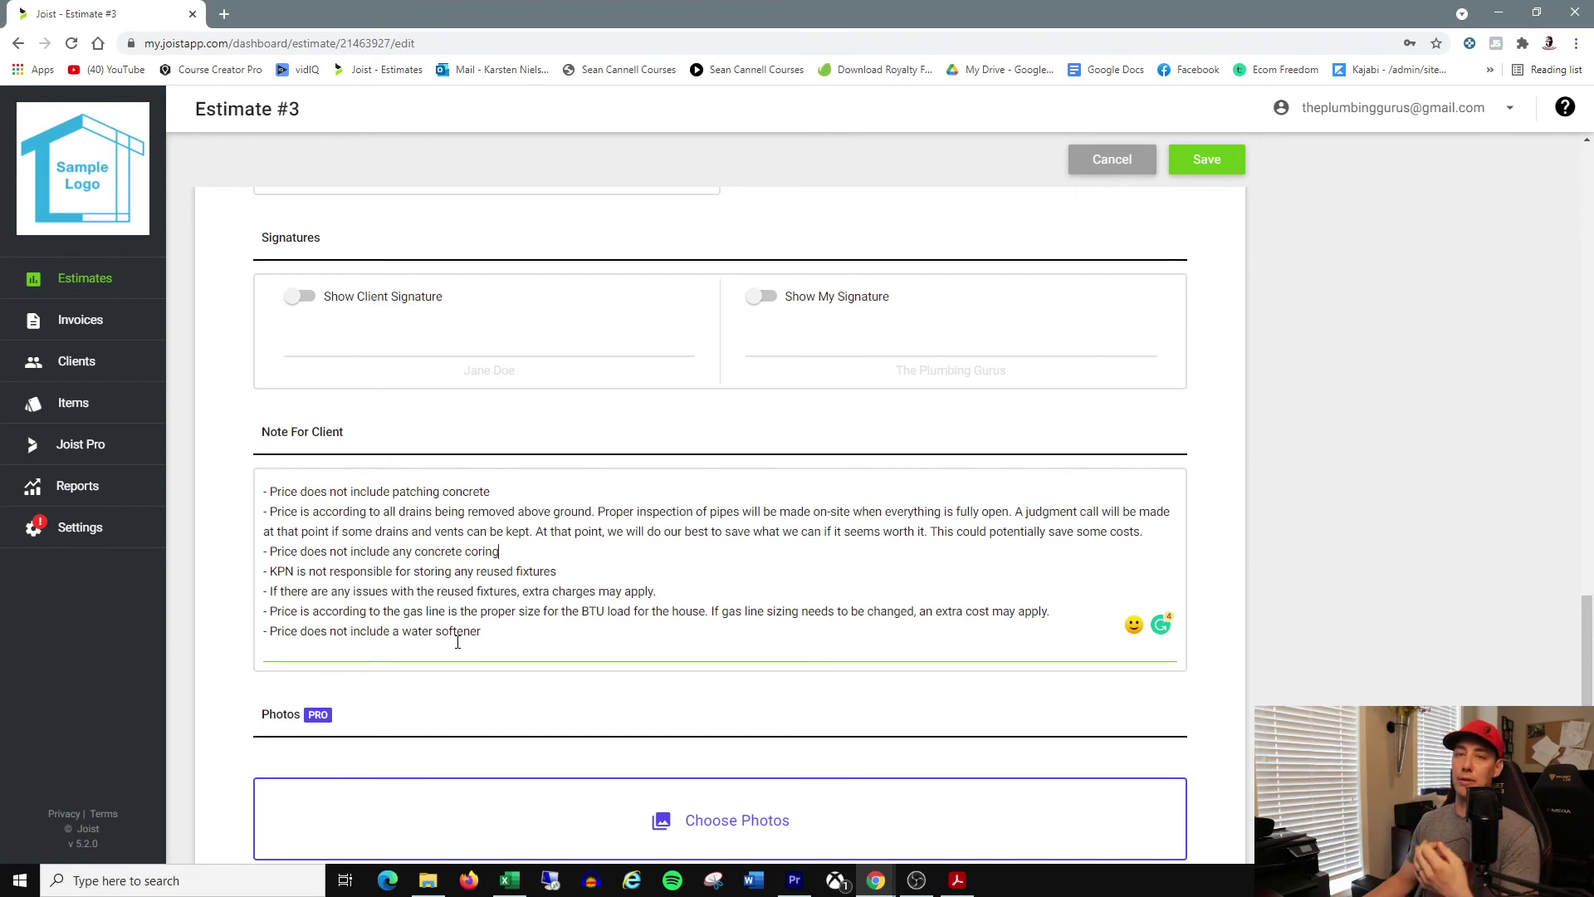
scroll(458, 642, "down", 3)
Step: Save the edited renovation estimate
scroll(677, 486, "up", 10)
scroll(678, 487, "up", 2)
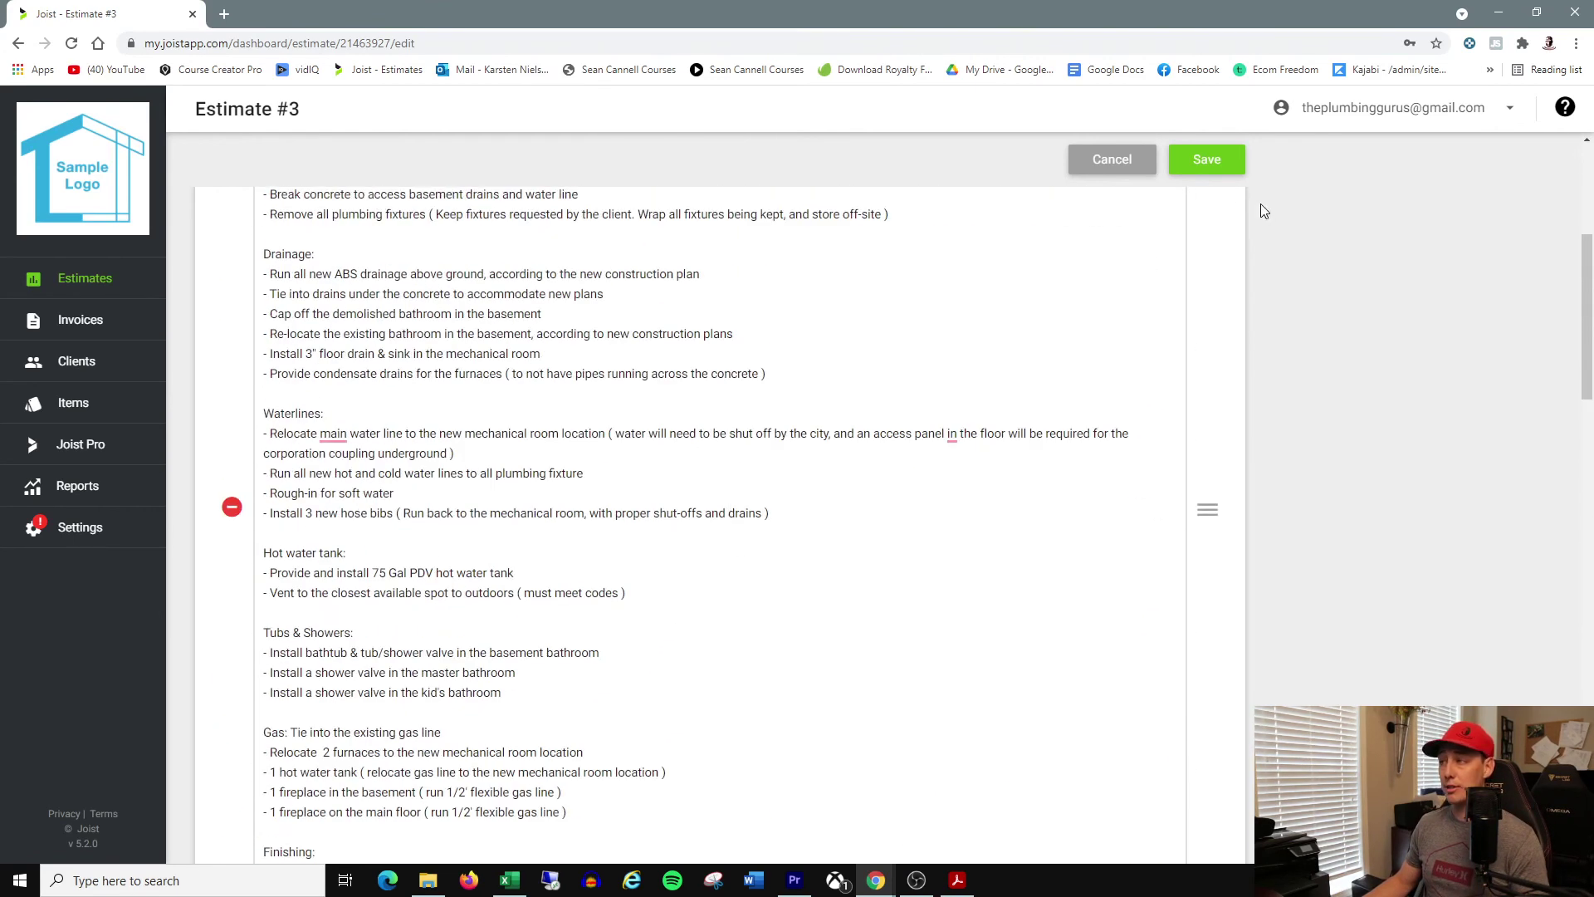
left_click(1219, 152)
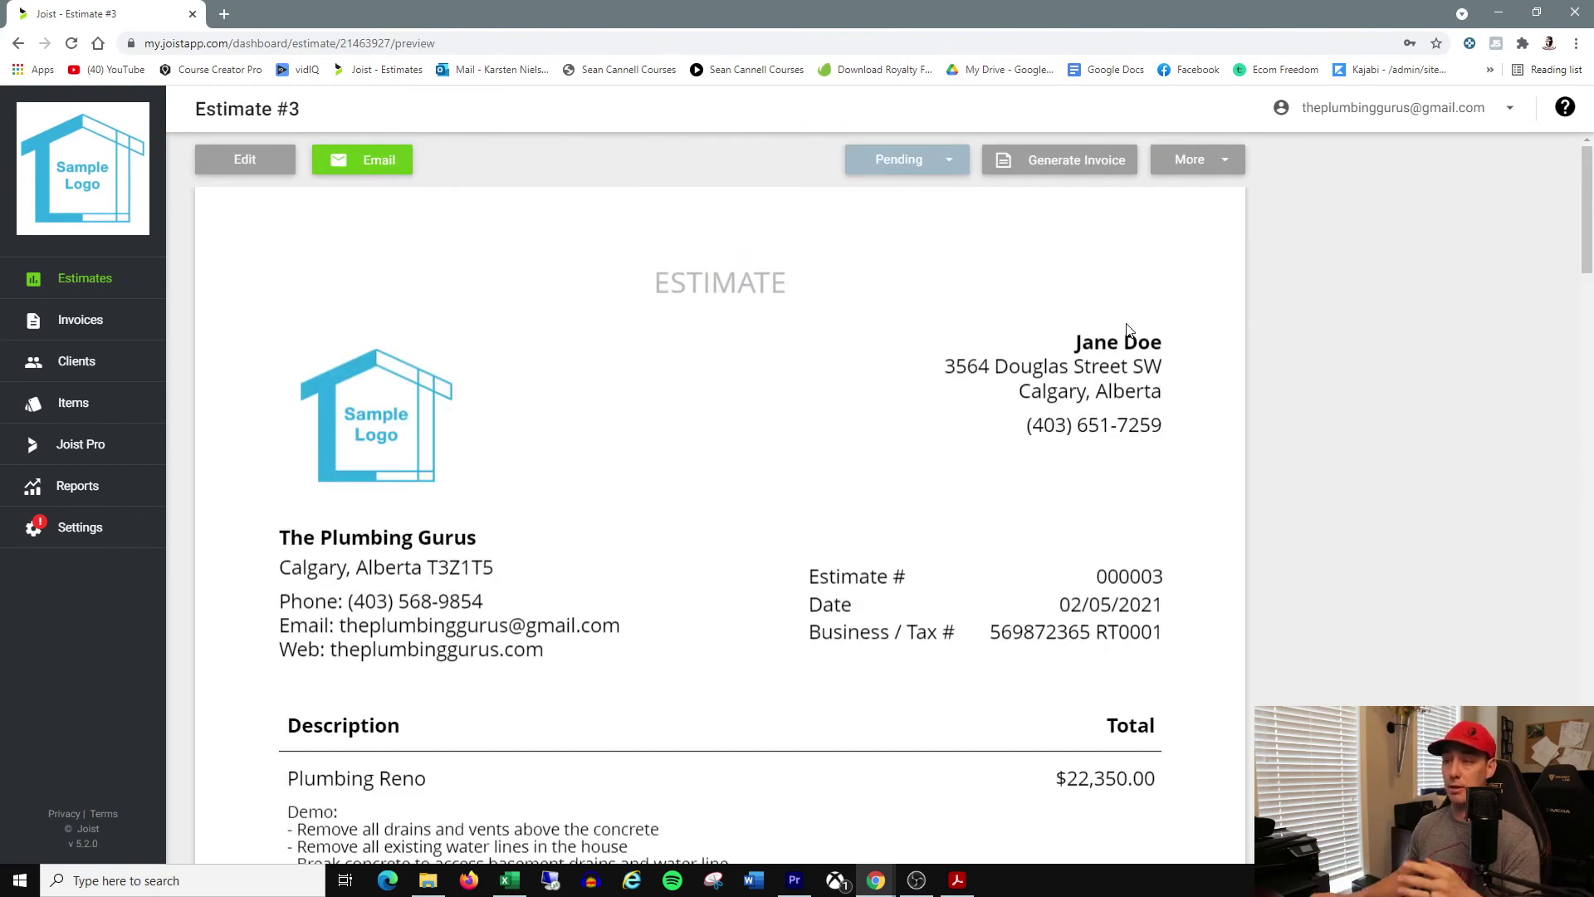
Step: Generate an invoice from the renovation estimate and look over its header and Plumbing Reno scope
left_click(1037, 165)
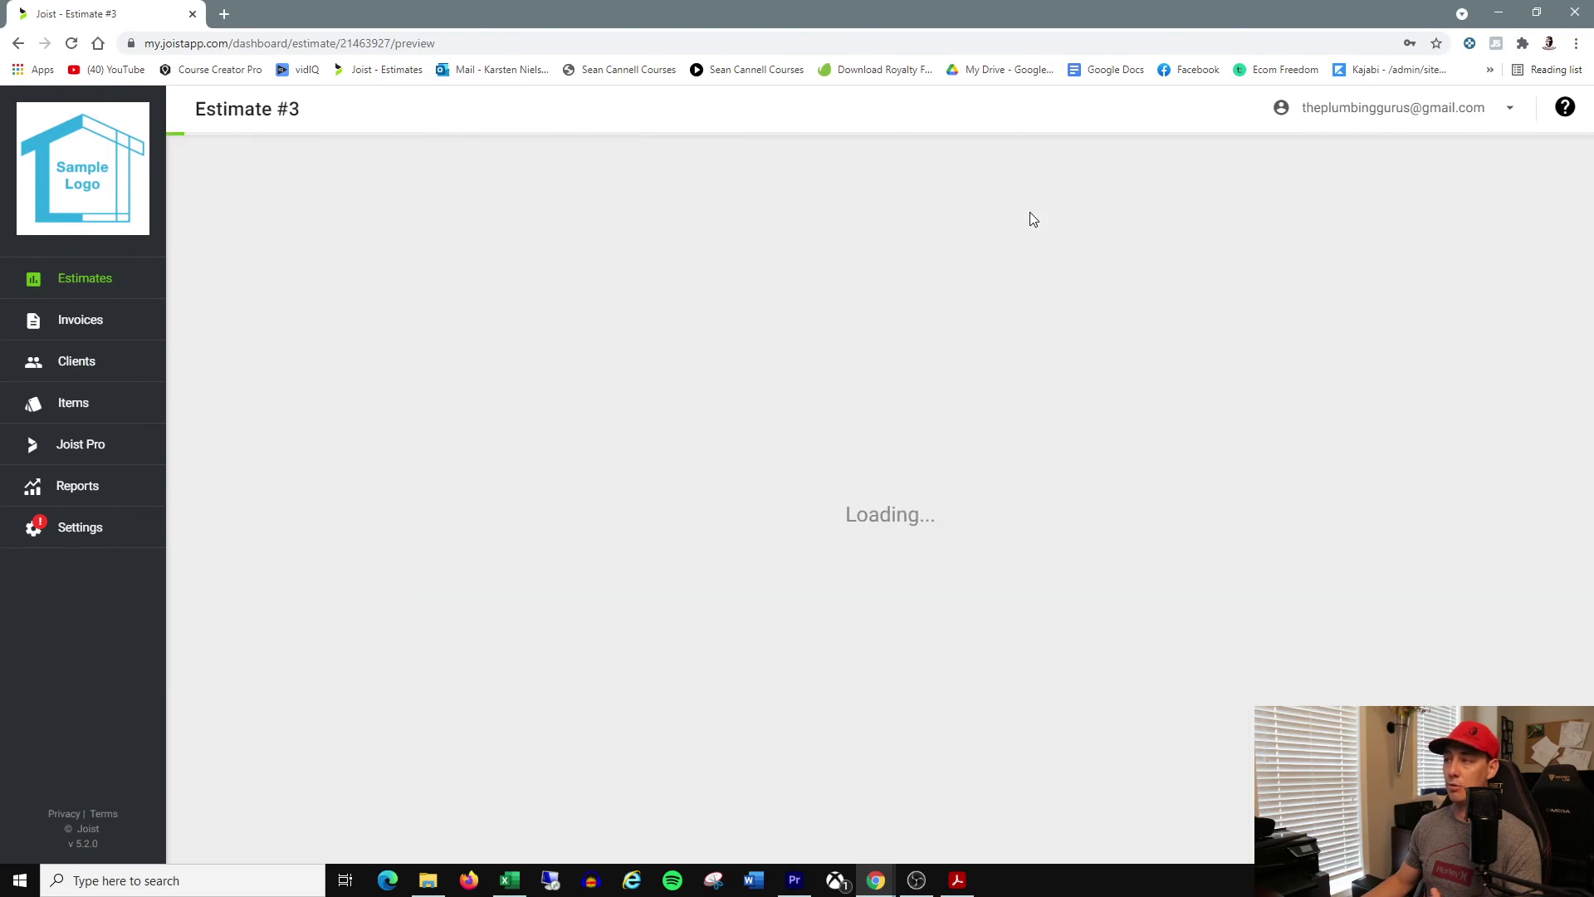
scroll(698, 514, "down", 9)
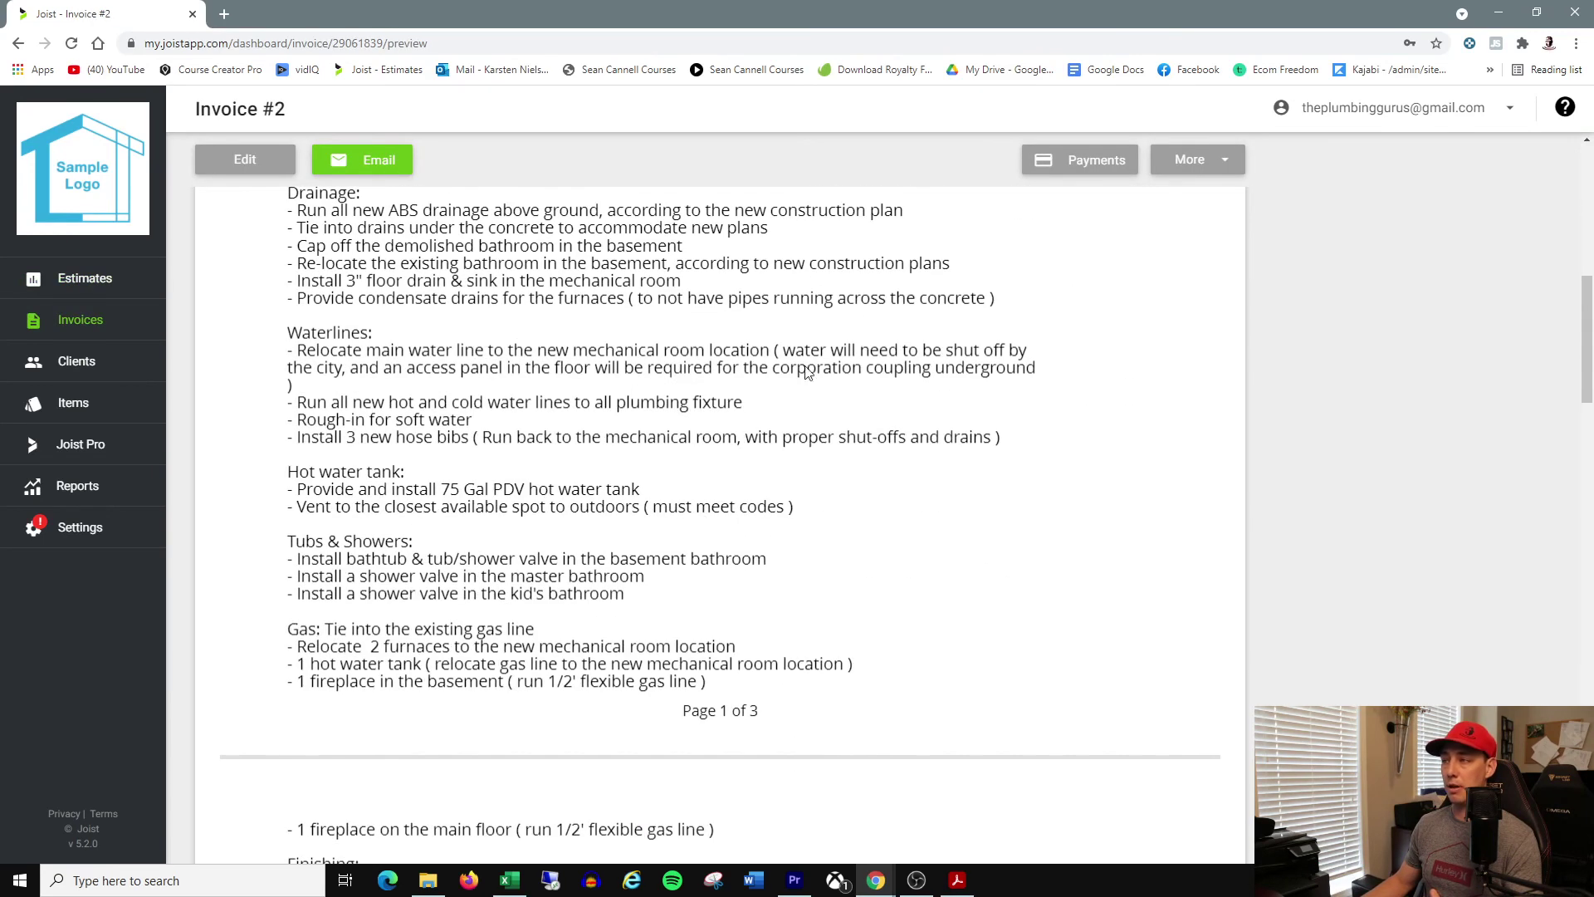
scroll(581, 332, "up", 4)
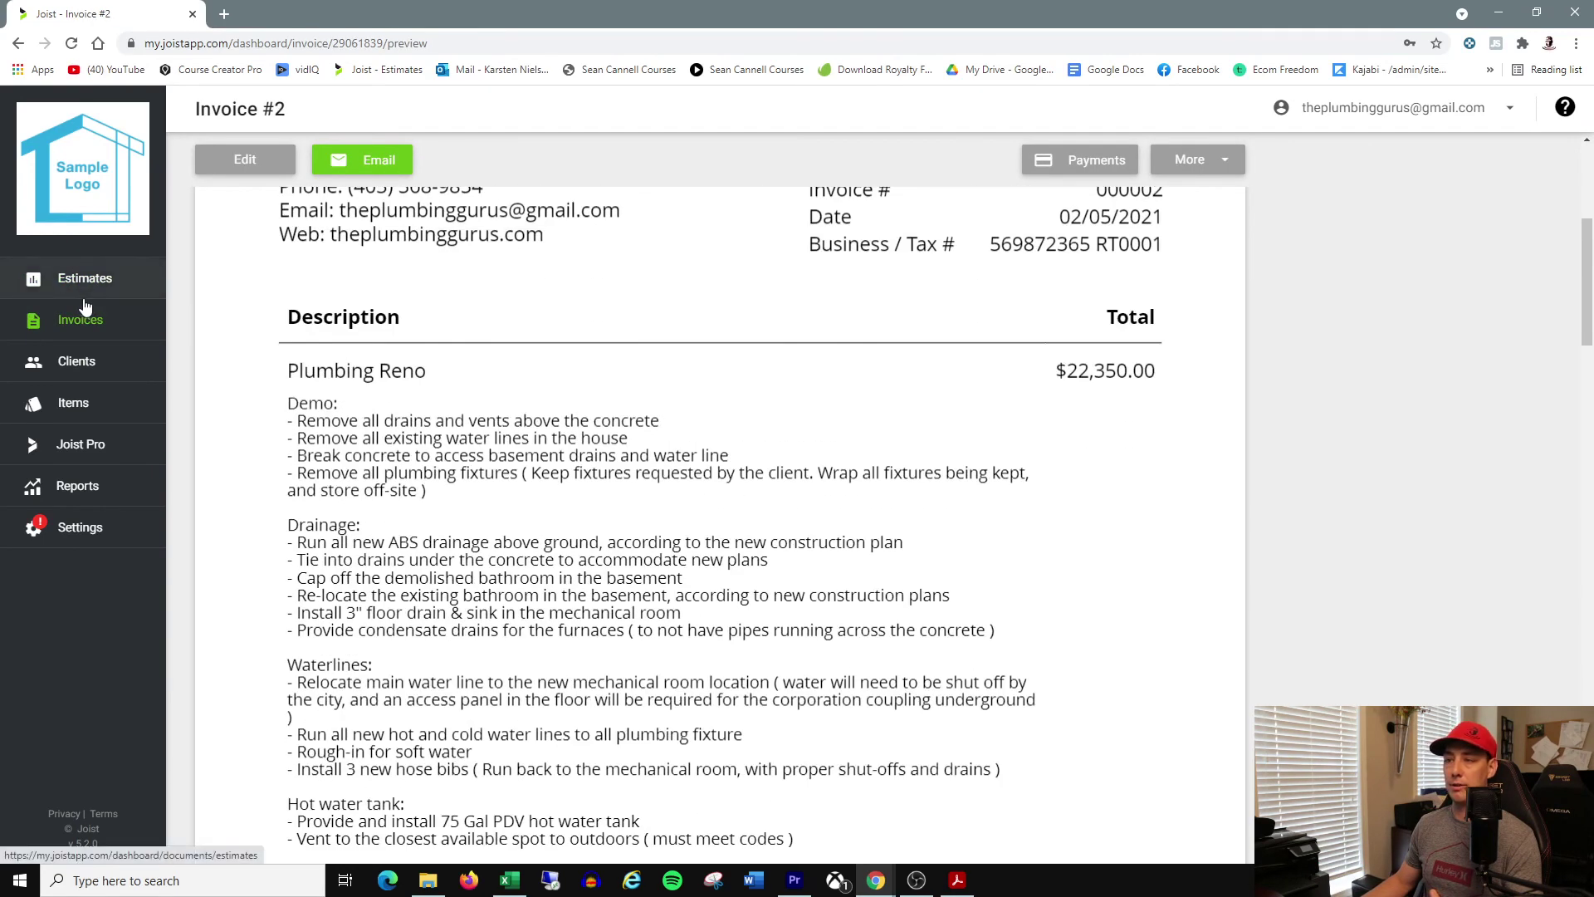
scroll(1010, 309, "up", 4)
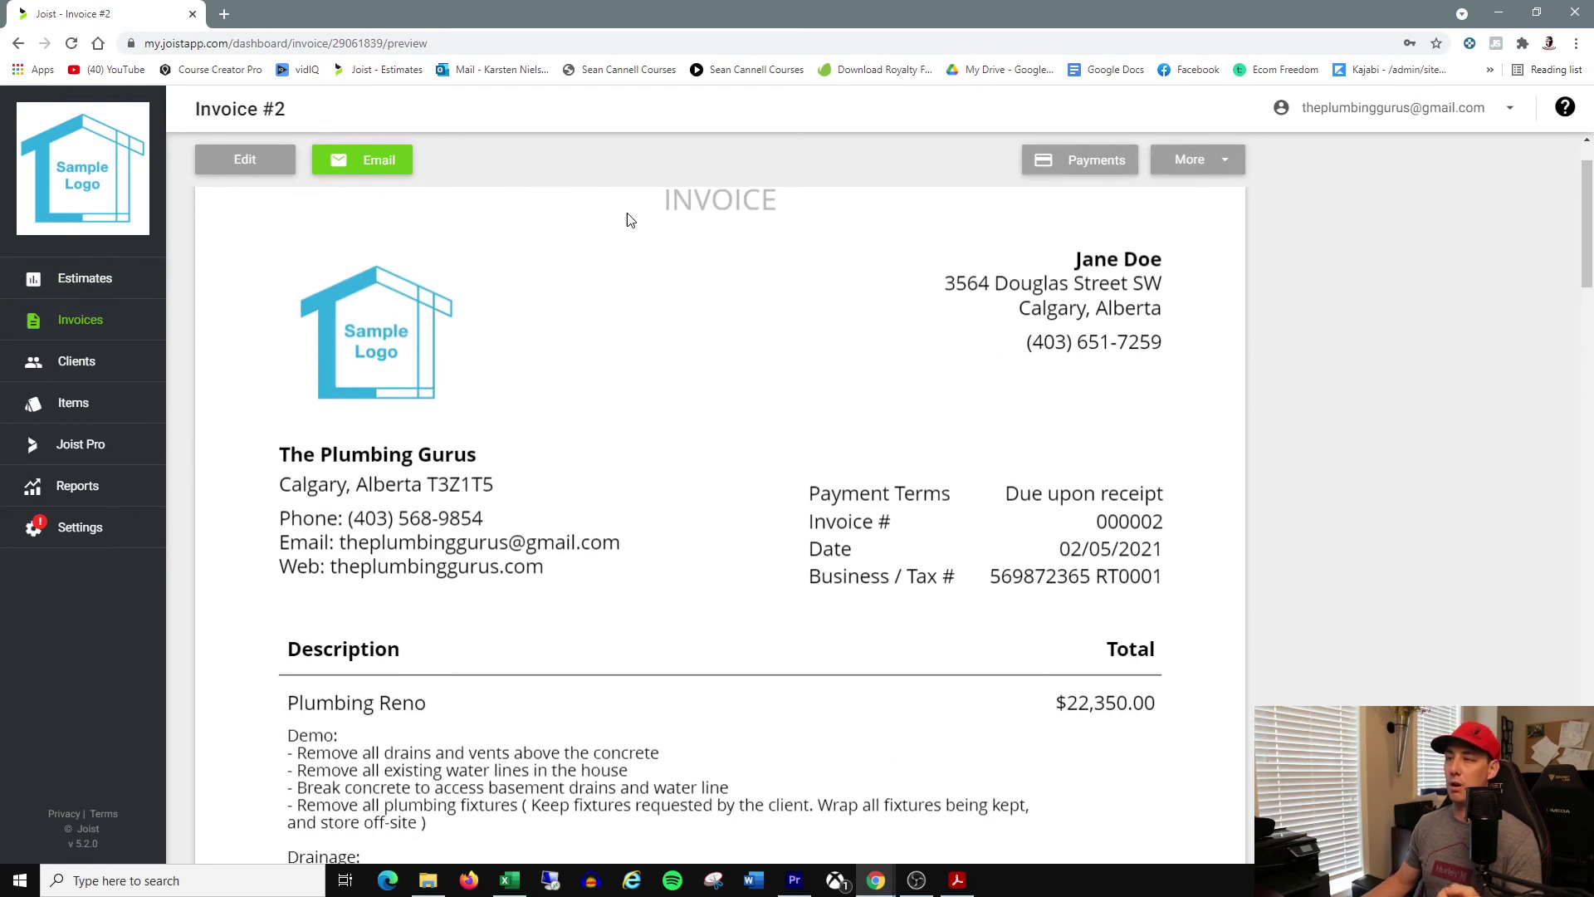
scroll(540, 541, "down", 10)
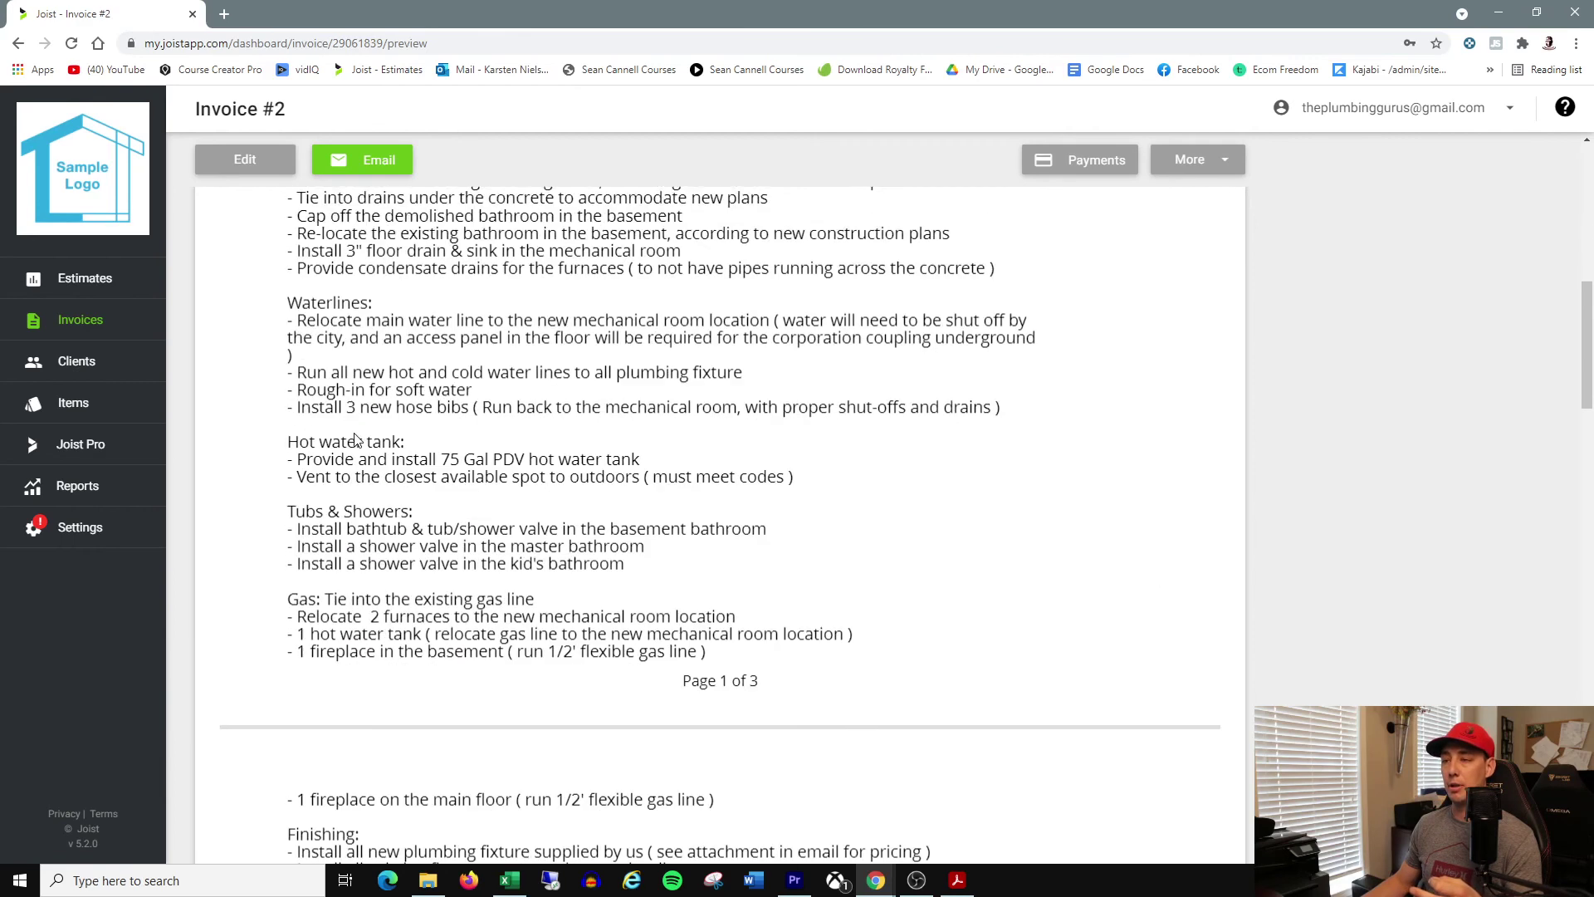
Step: Check the pending estimates list and the active invoices list
left_click(77, 280)
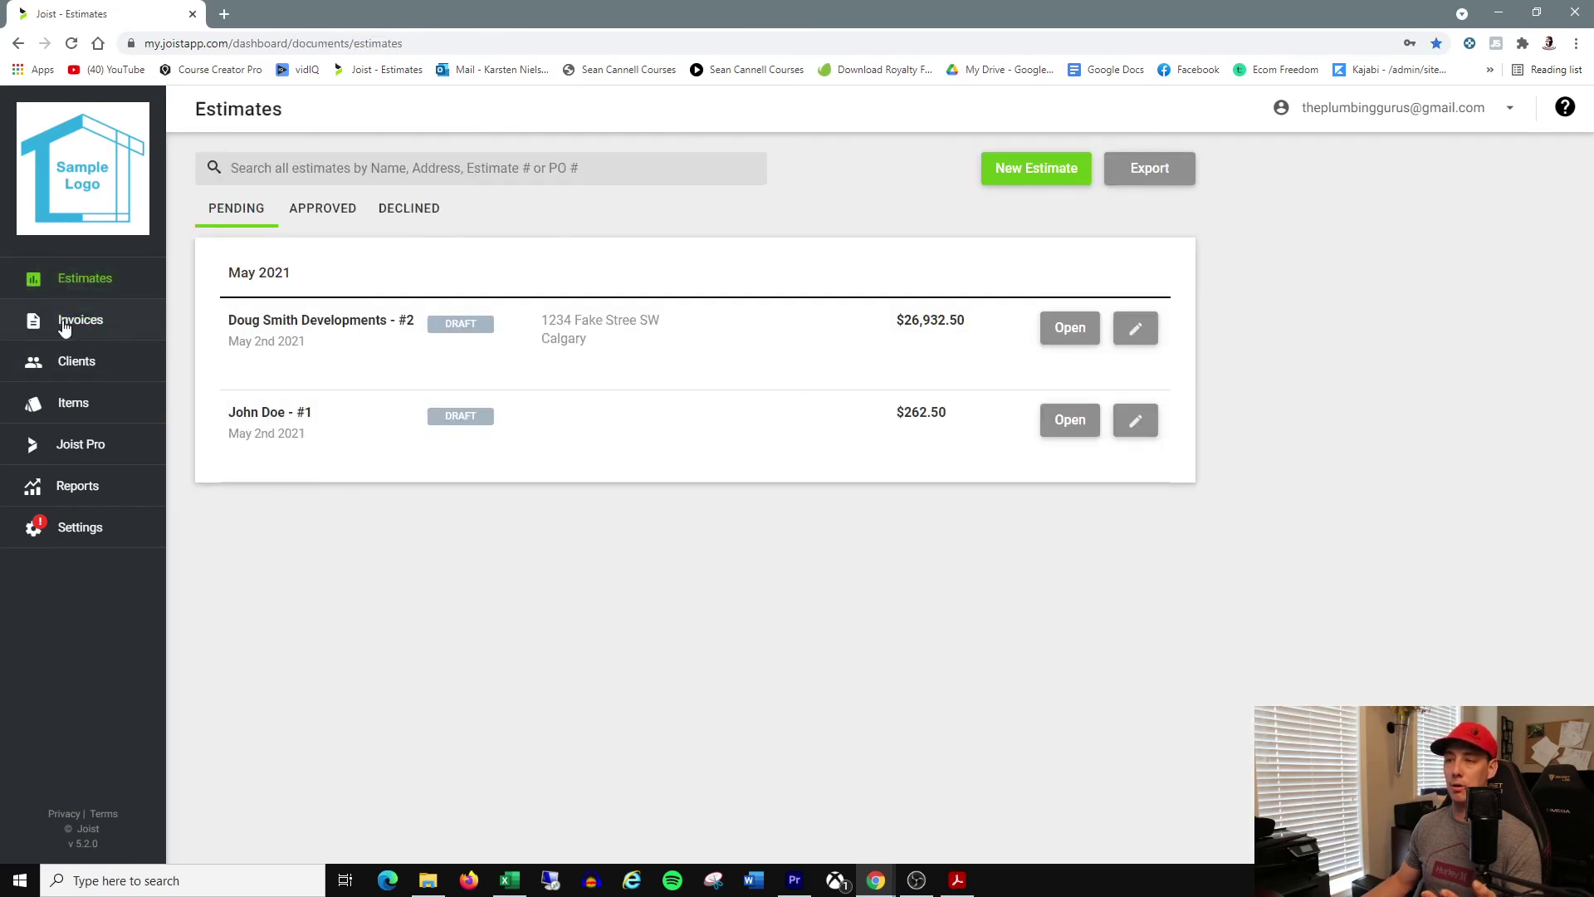
left_click(65, 329)
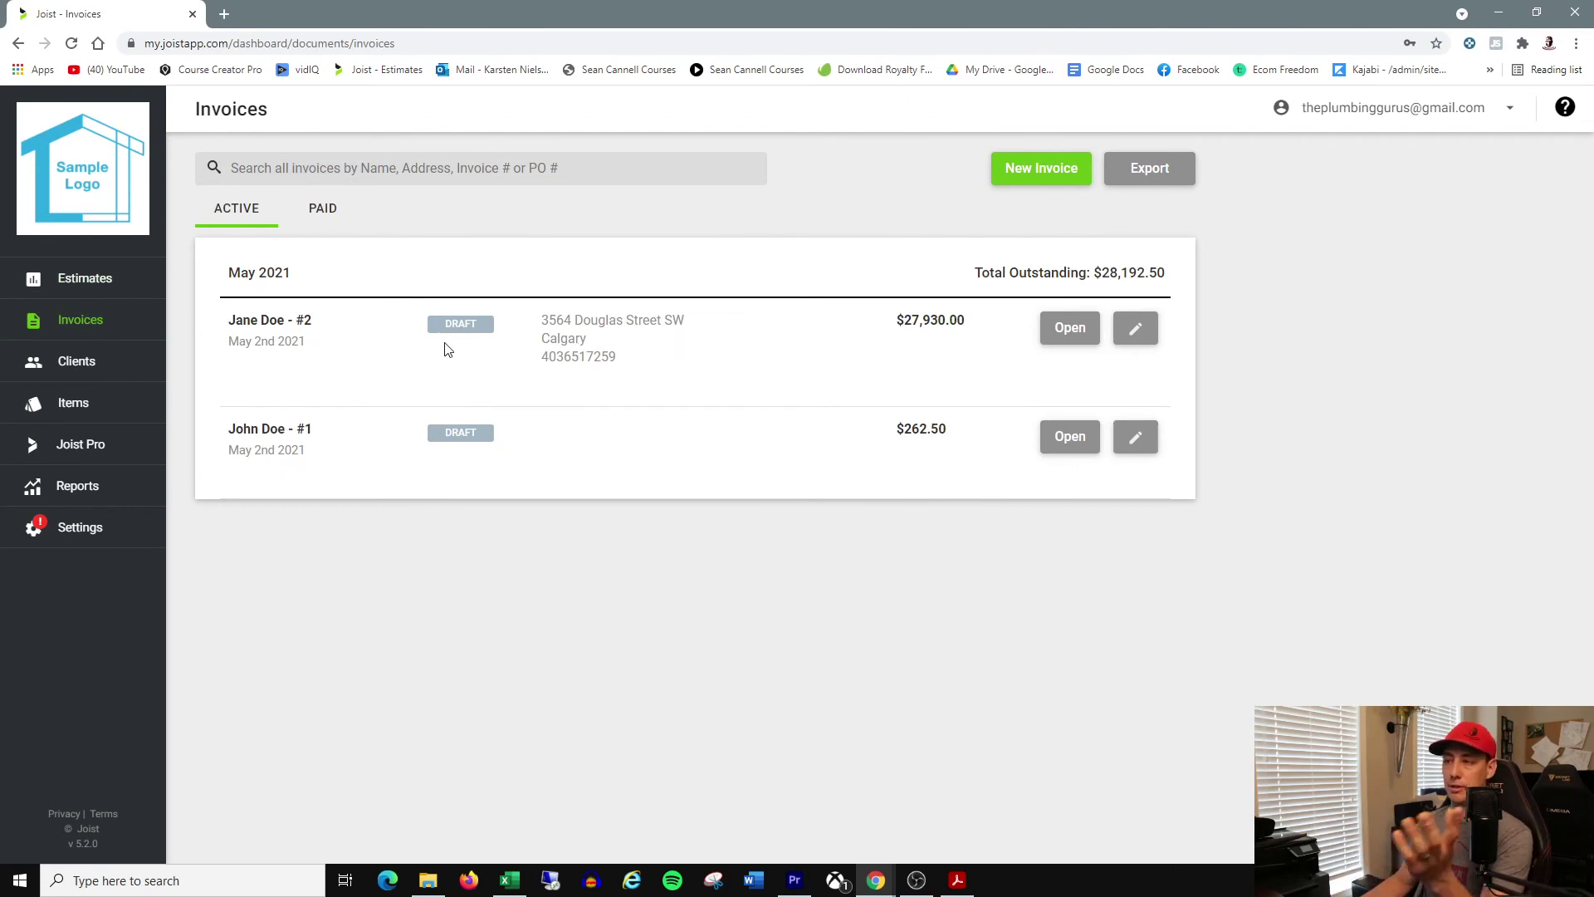
Step: Open pending estimate #2 and view its approval status choices and additional document actions
left_click(83, 279)
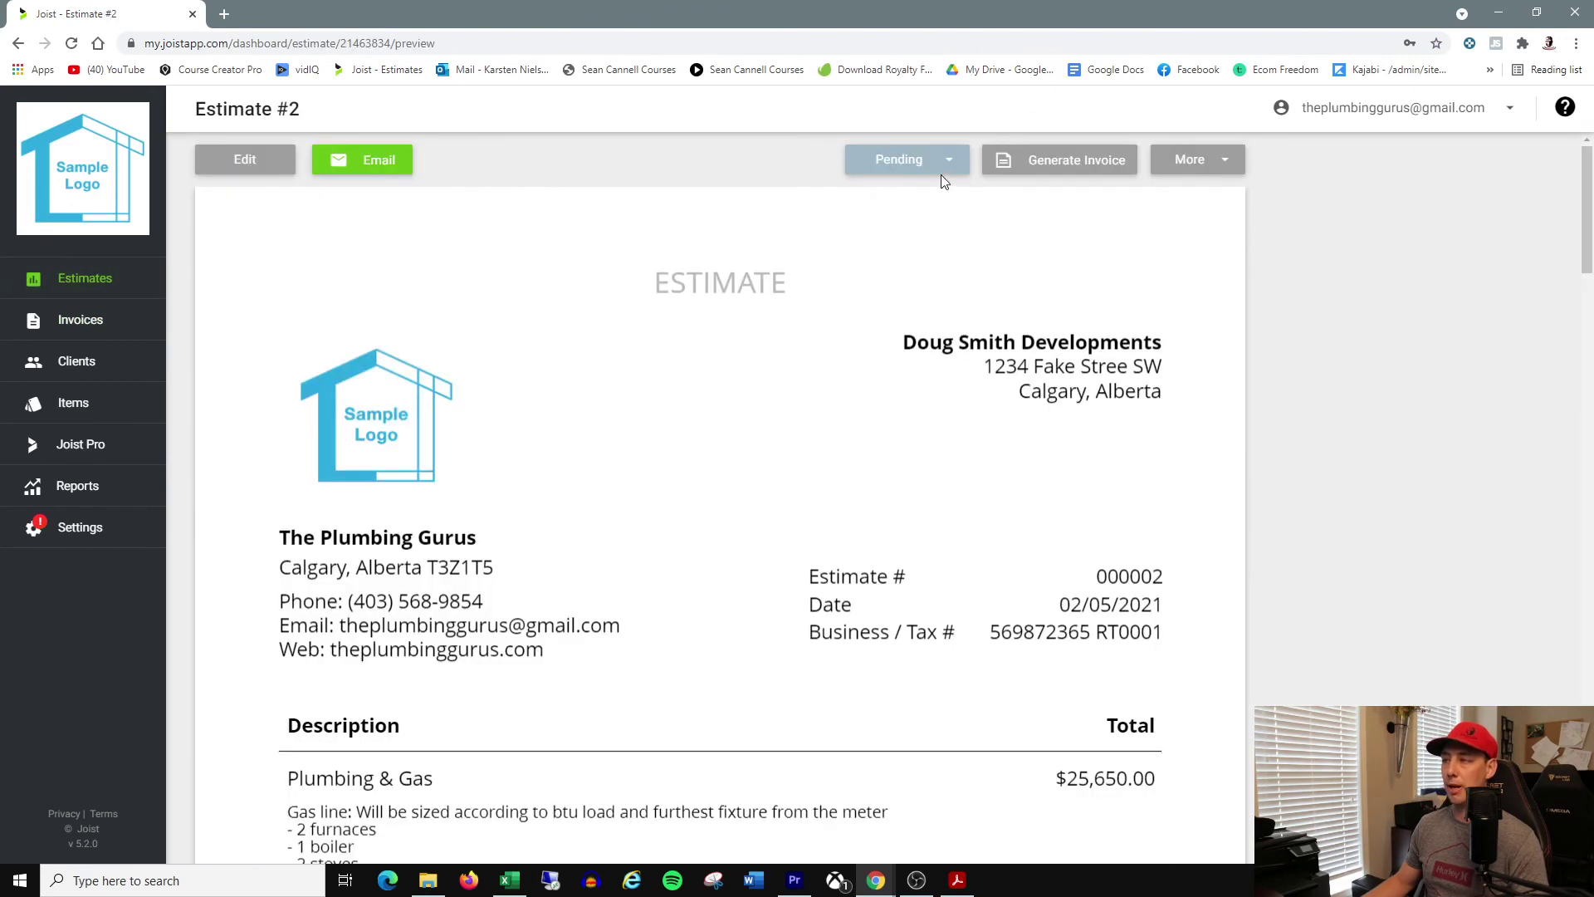
left_click(943, 163)
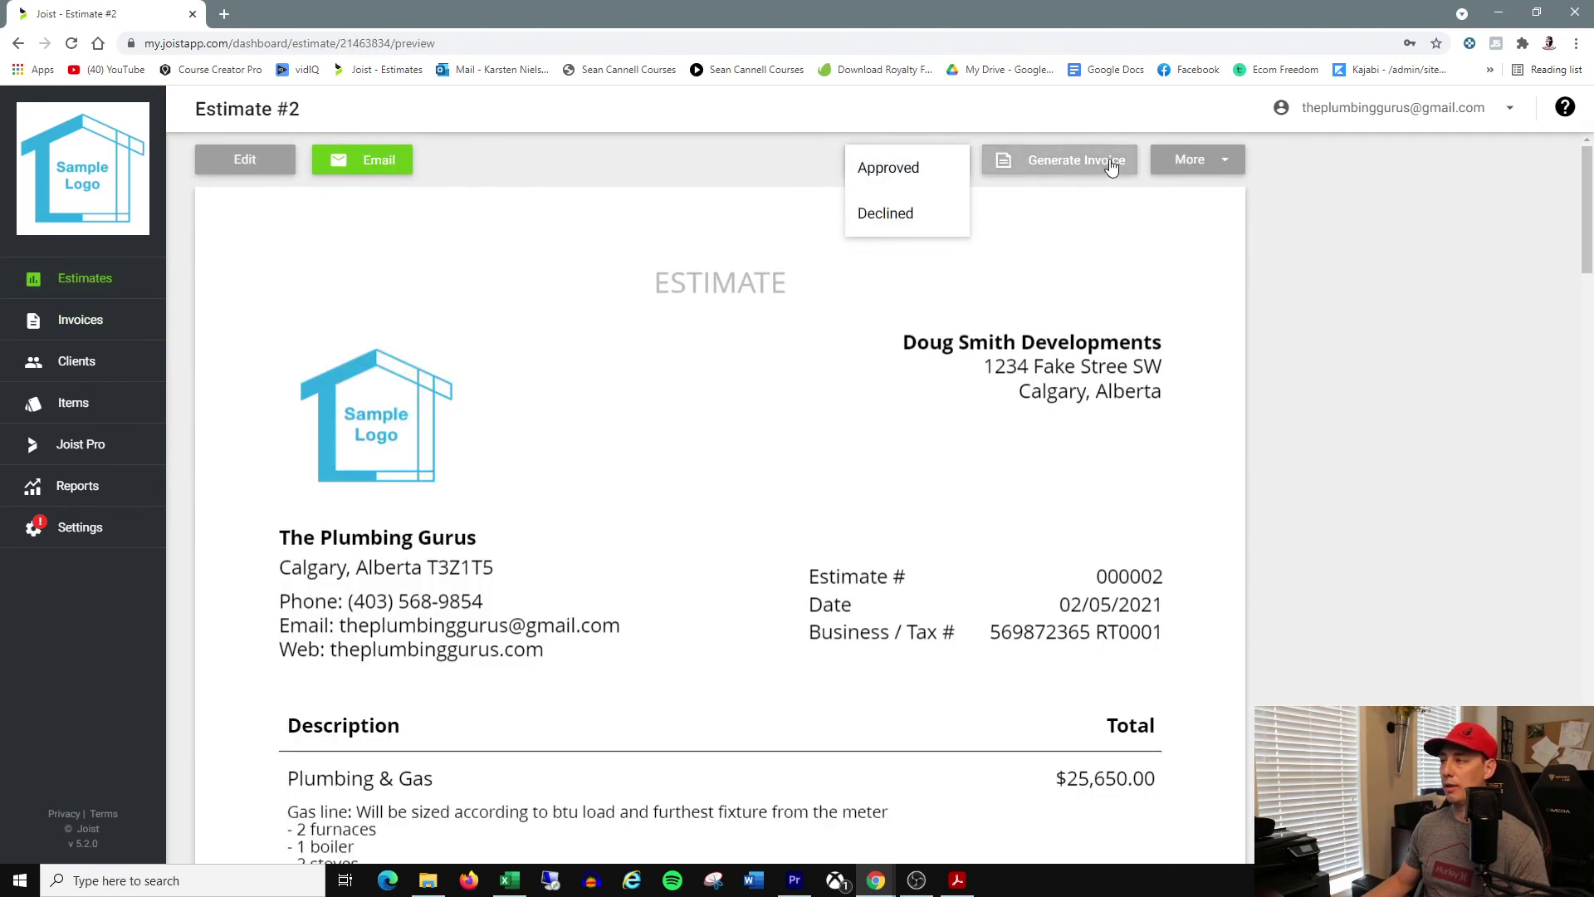
left_click(1217, 163)
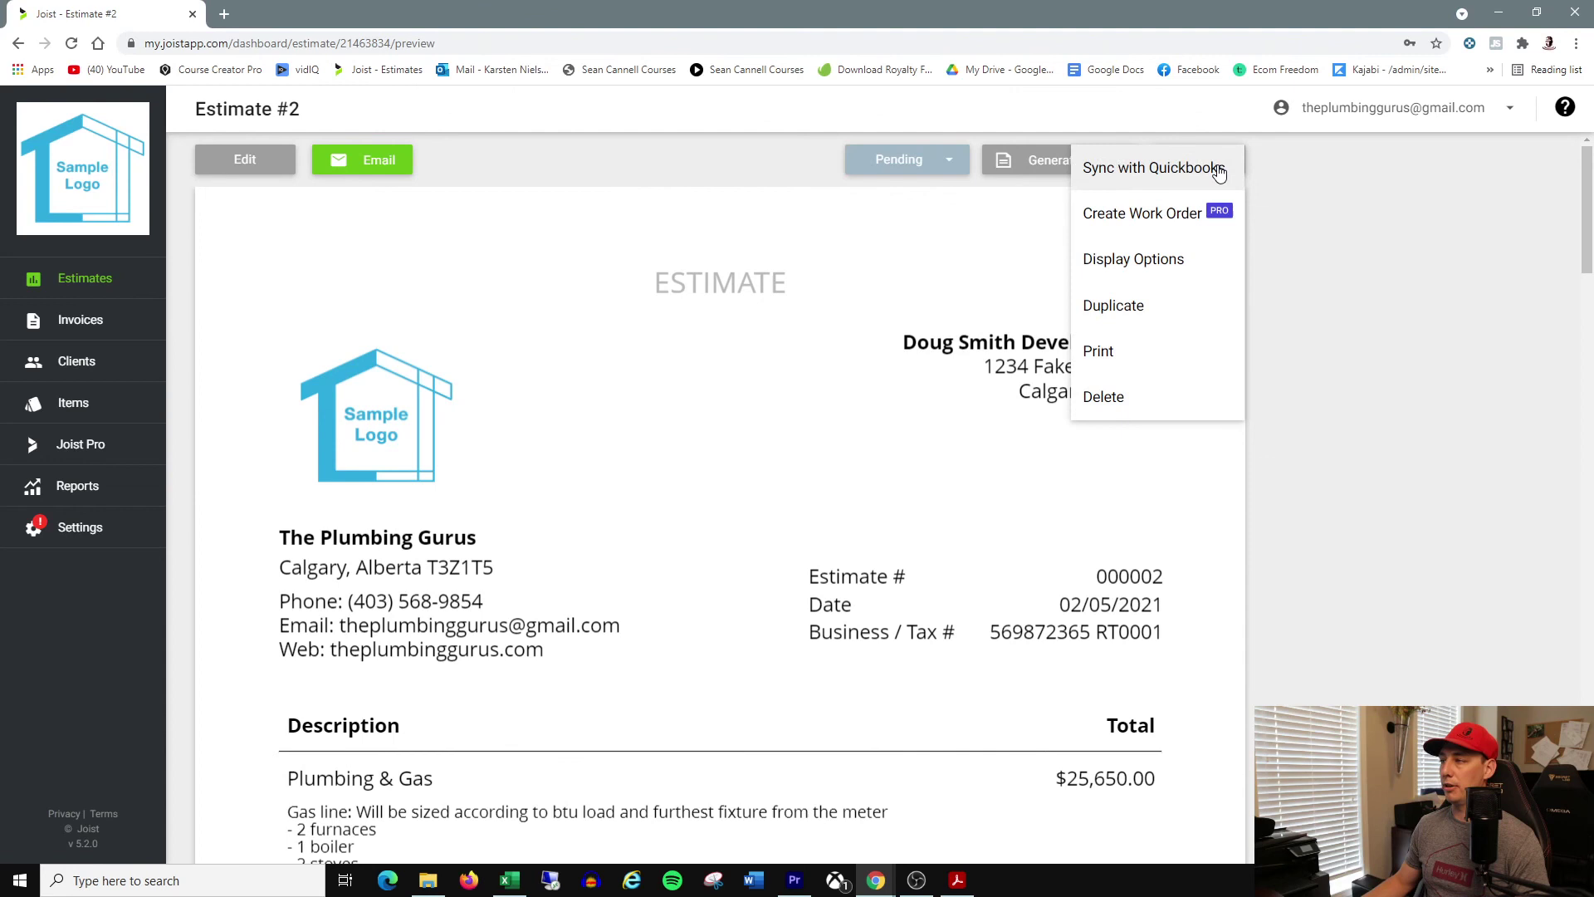
Step: Duplicate estimate #2, generate an invoice from the saved copy and return to the pending estimates list
left_click(1115, 305)
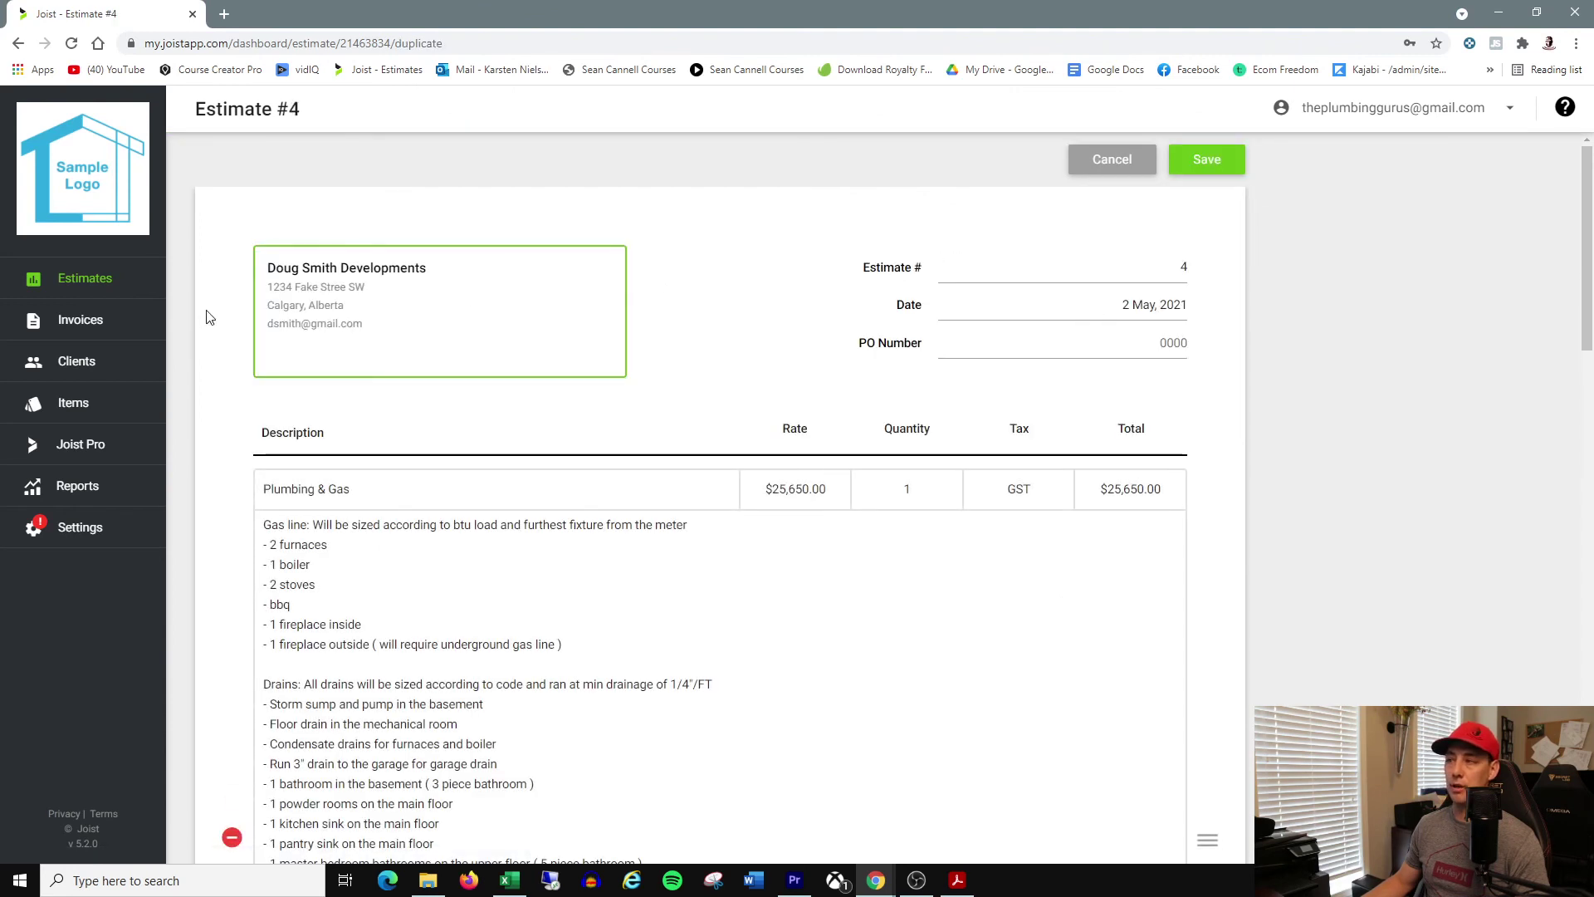
left_click(1206, 159)
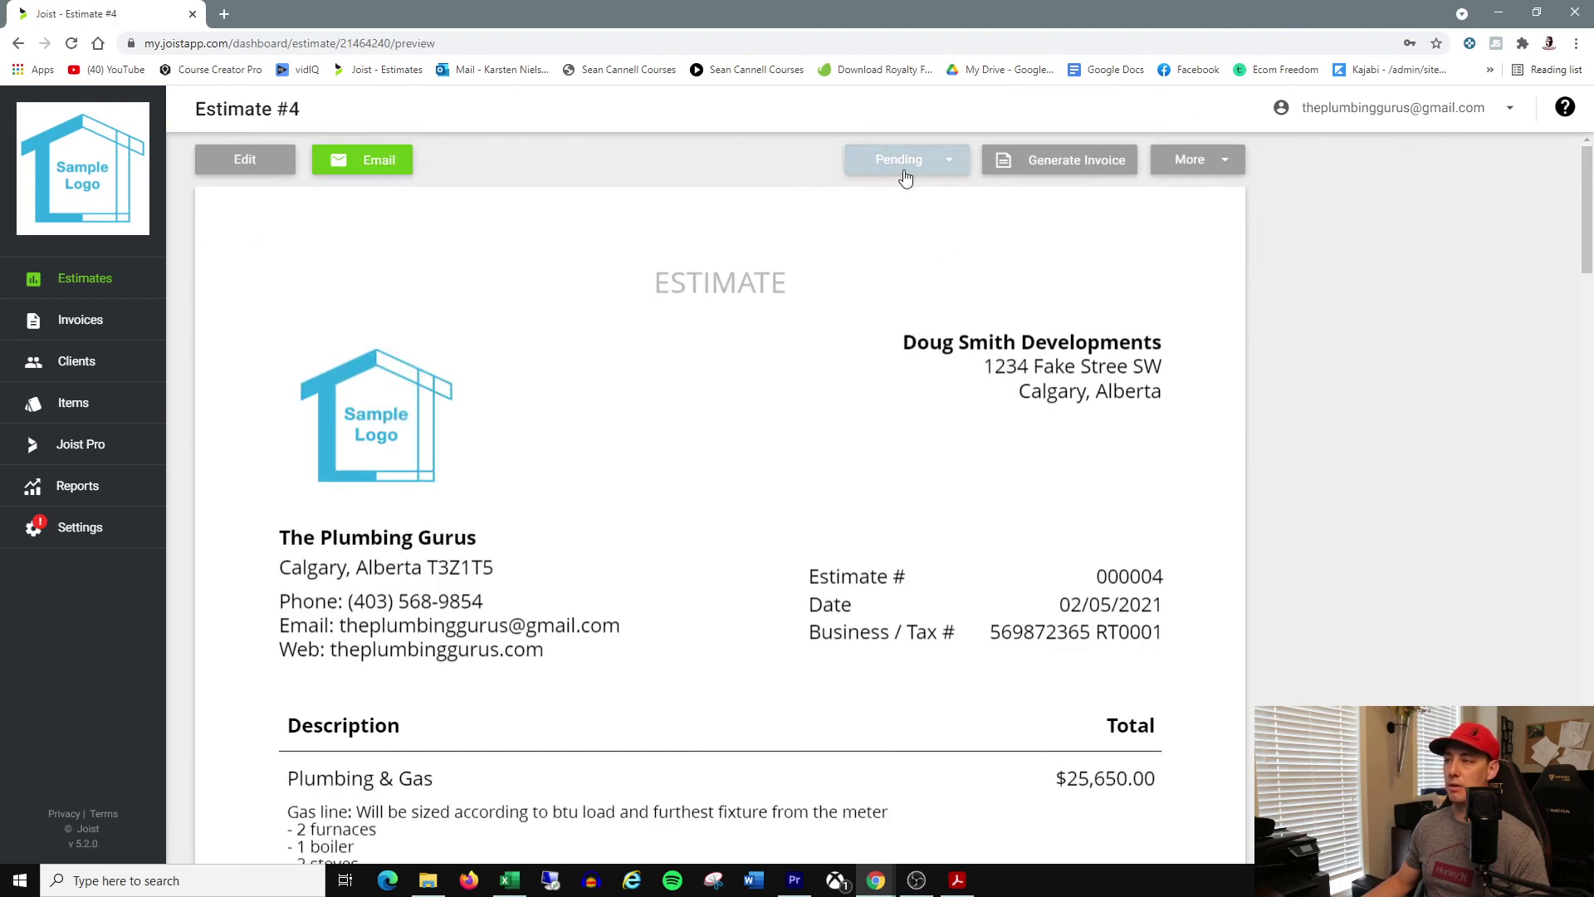
left_click(1014, 165)
left_click(83, 286)
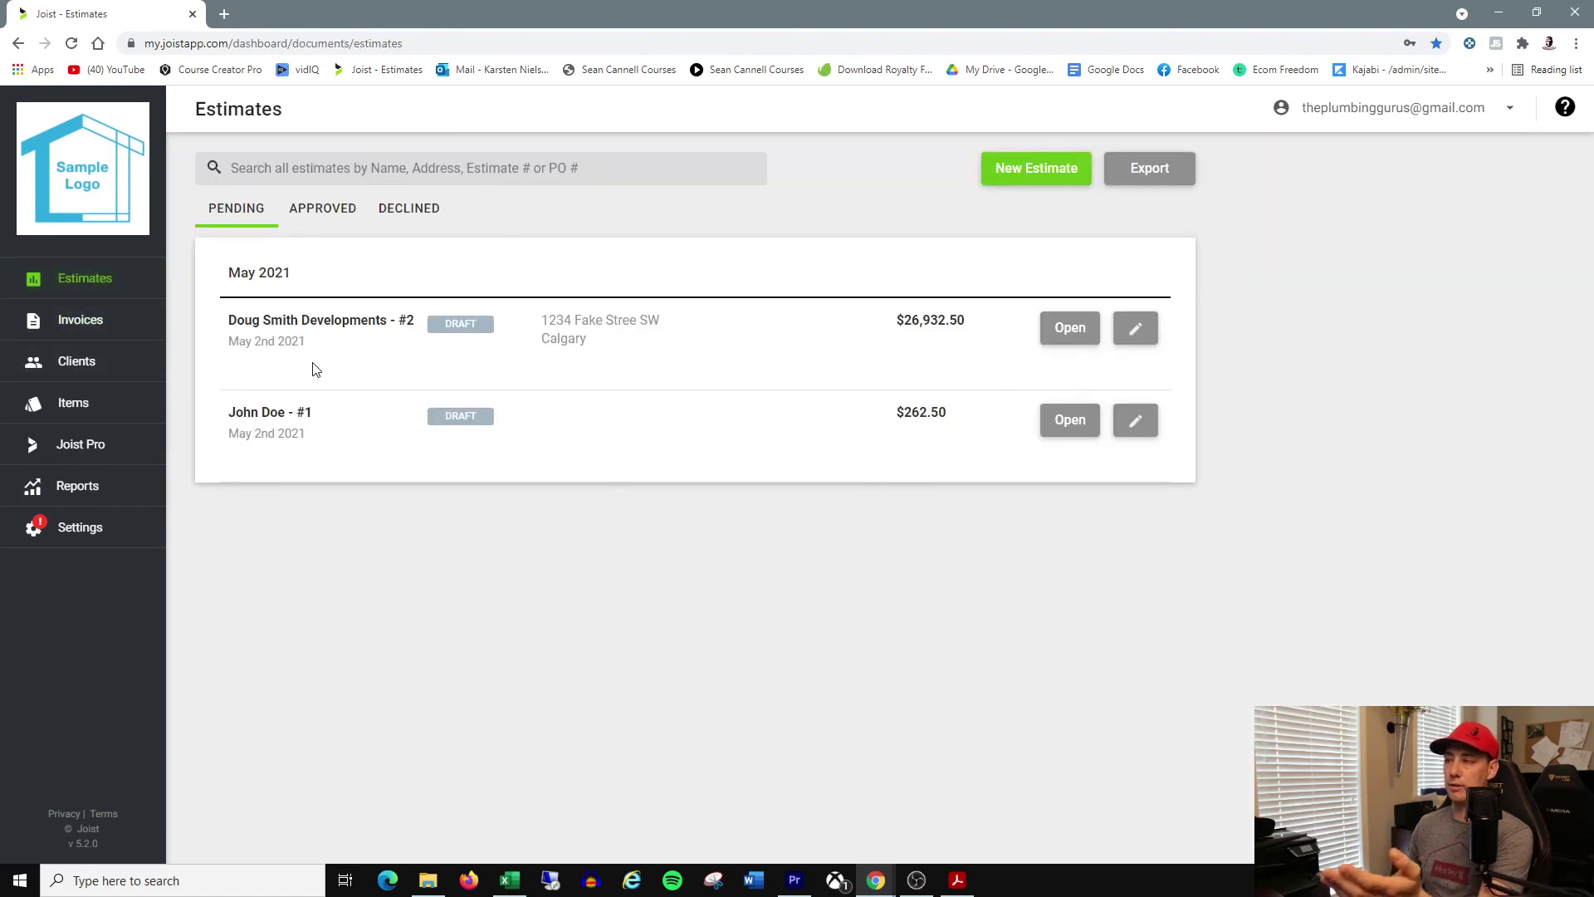
Step: Open invoice #3 for editing and review its Plumbing & Gas scope, from the gas line through to finishing
left_click(73, 324)
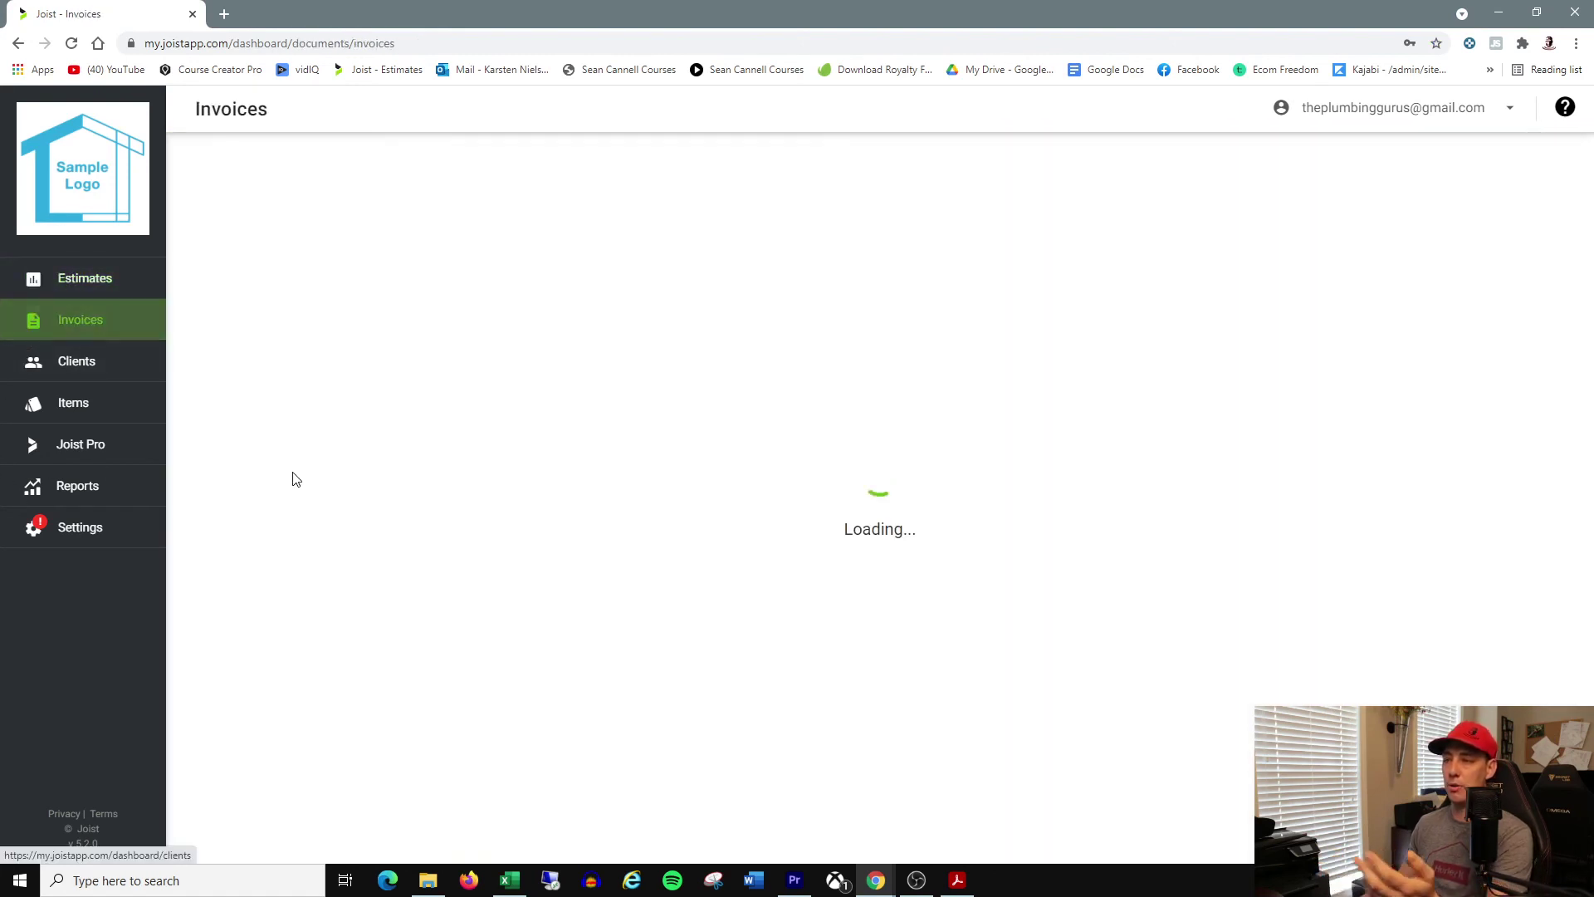
left_click(332, 424)
scroll(646, 555, "down", 9)
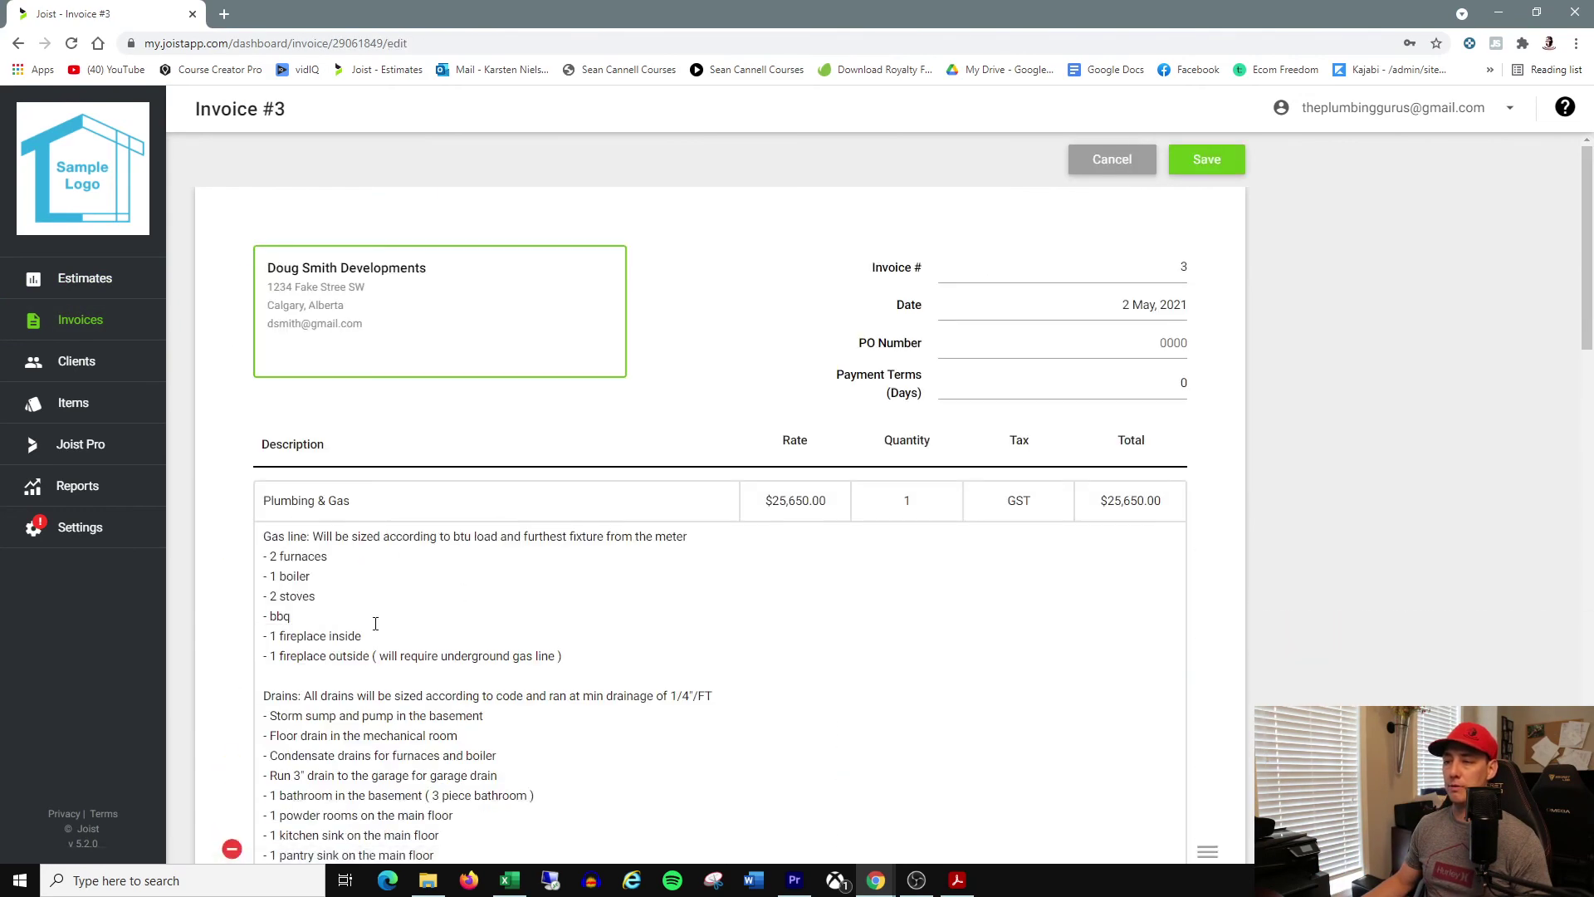
scroll(375, 623, "down", 5)
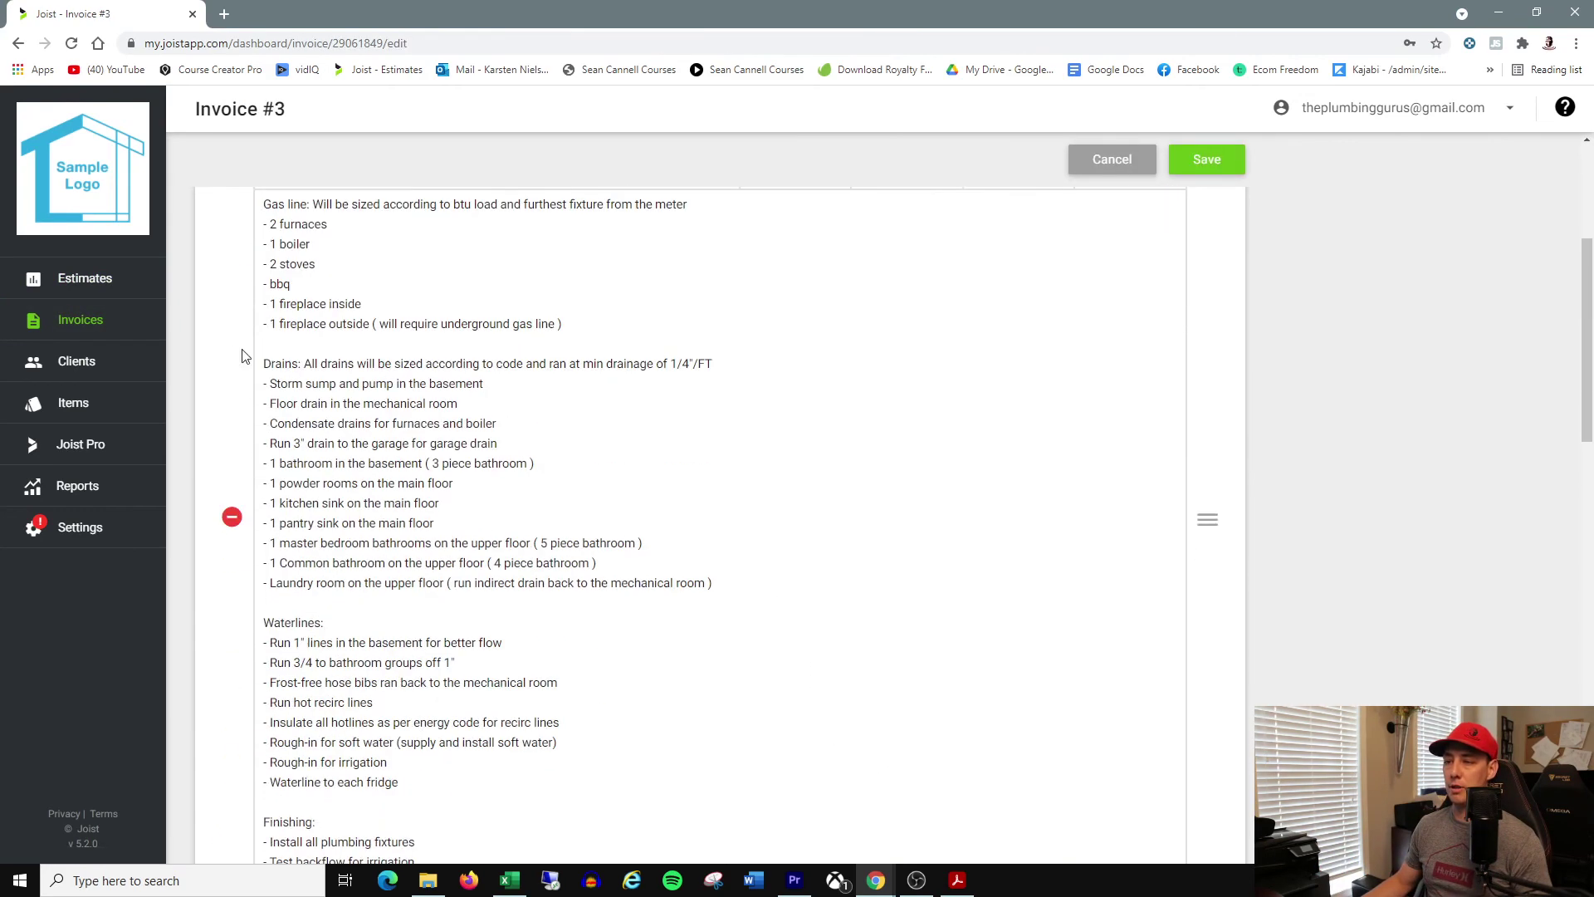
scroll(453, 409, "down", 2)
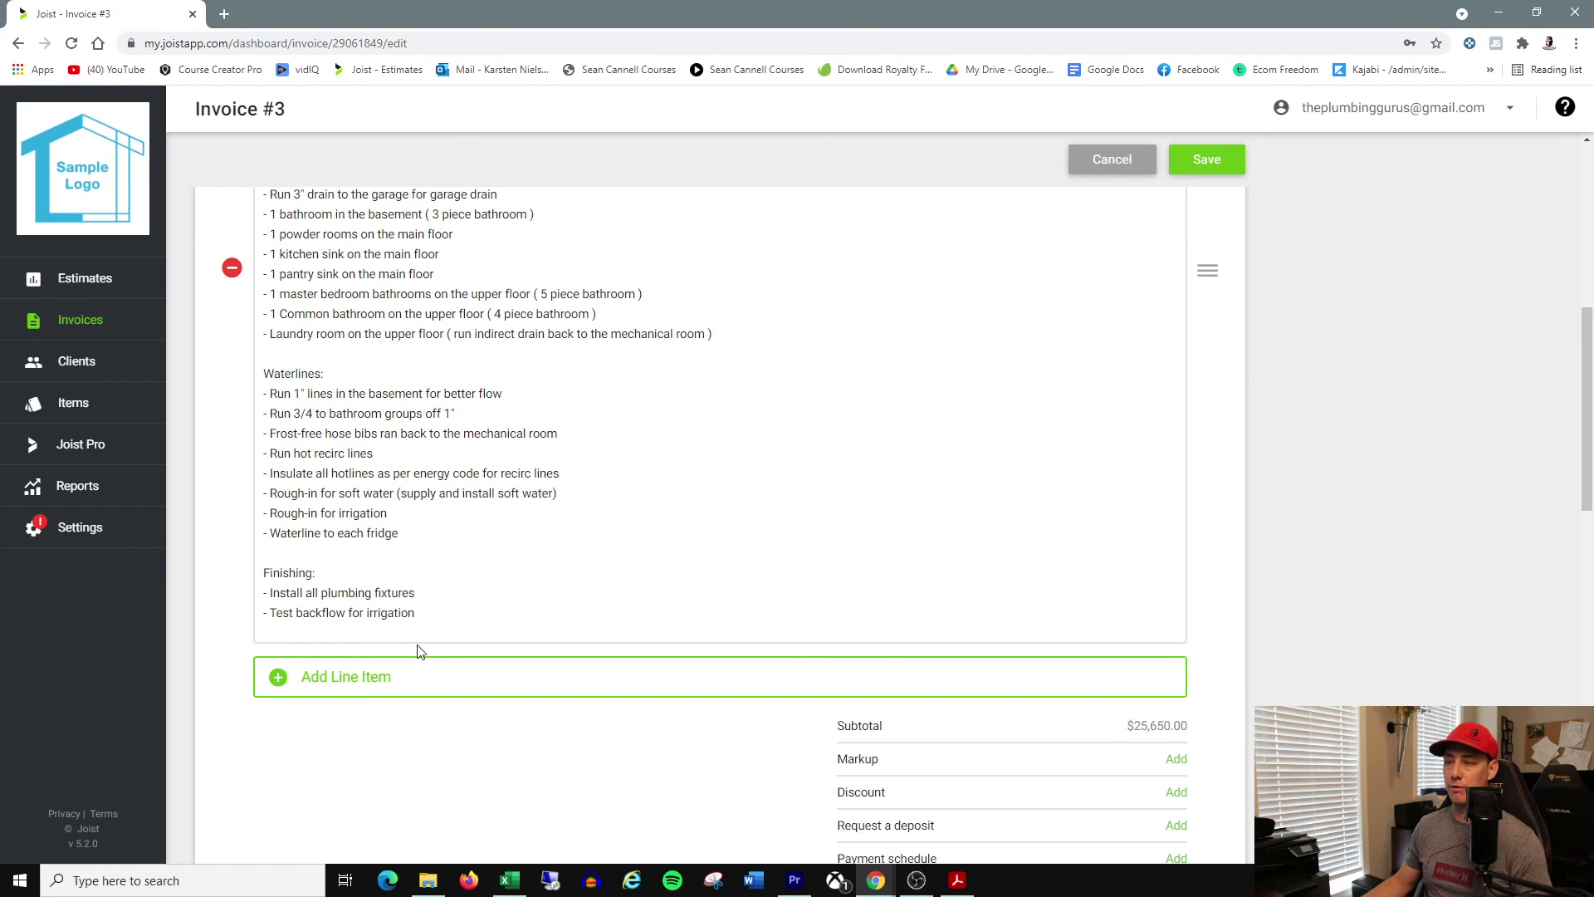
scroll(373, 694, "up", 3)
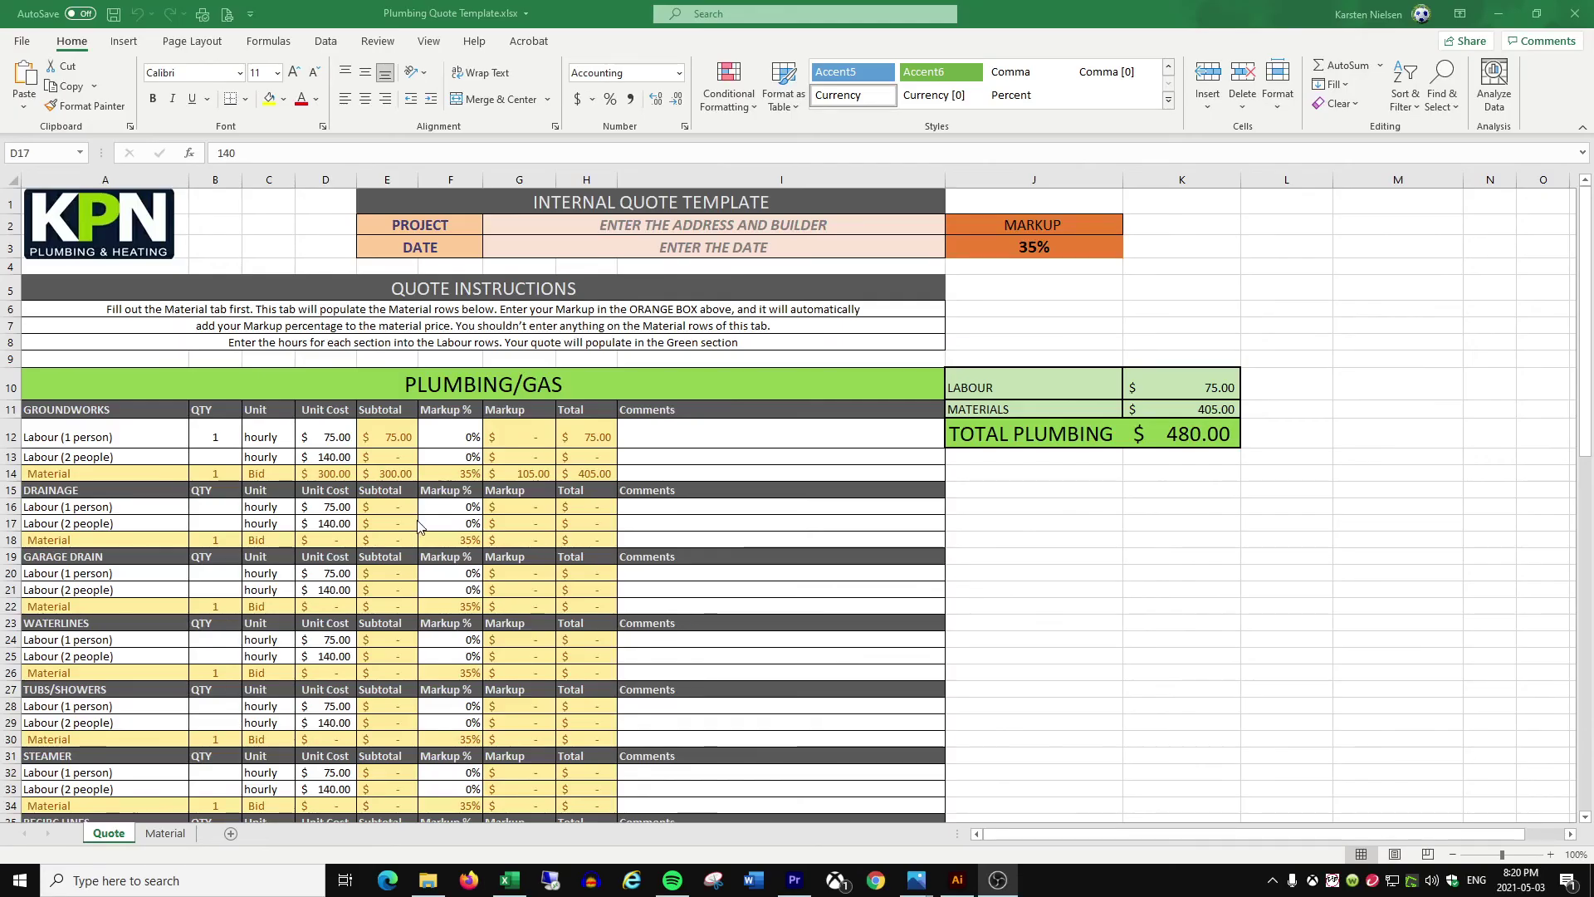
scroll(797, 498, "down", 10)
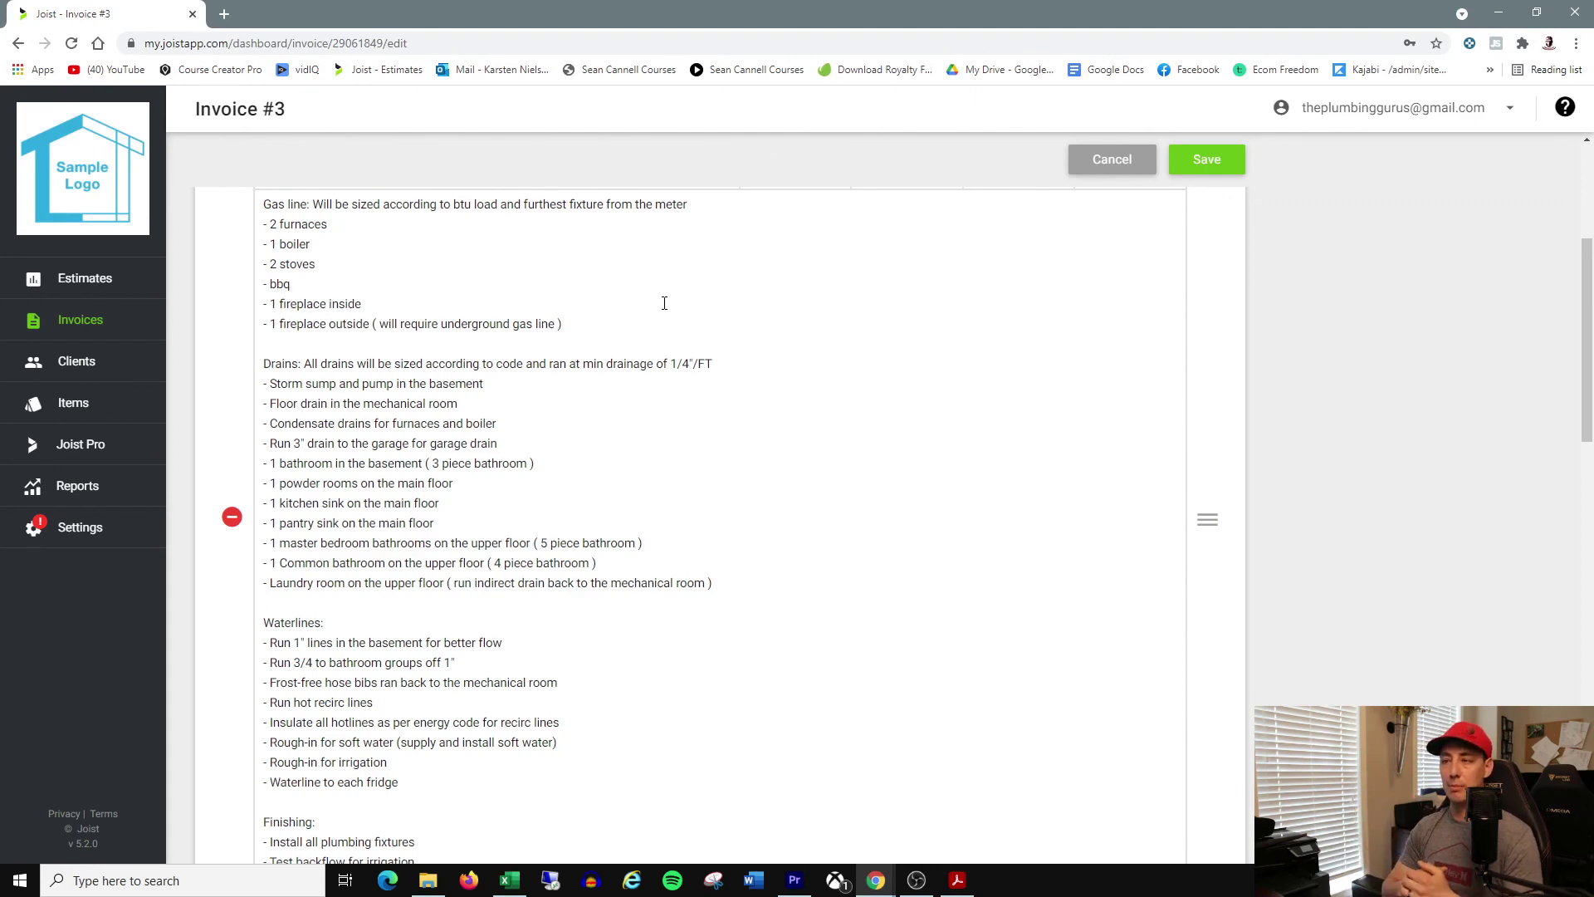
scroll(660, 415, "down", 15)
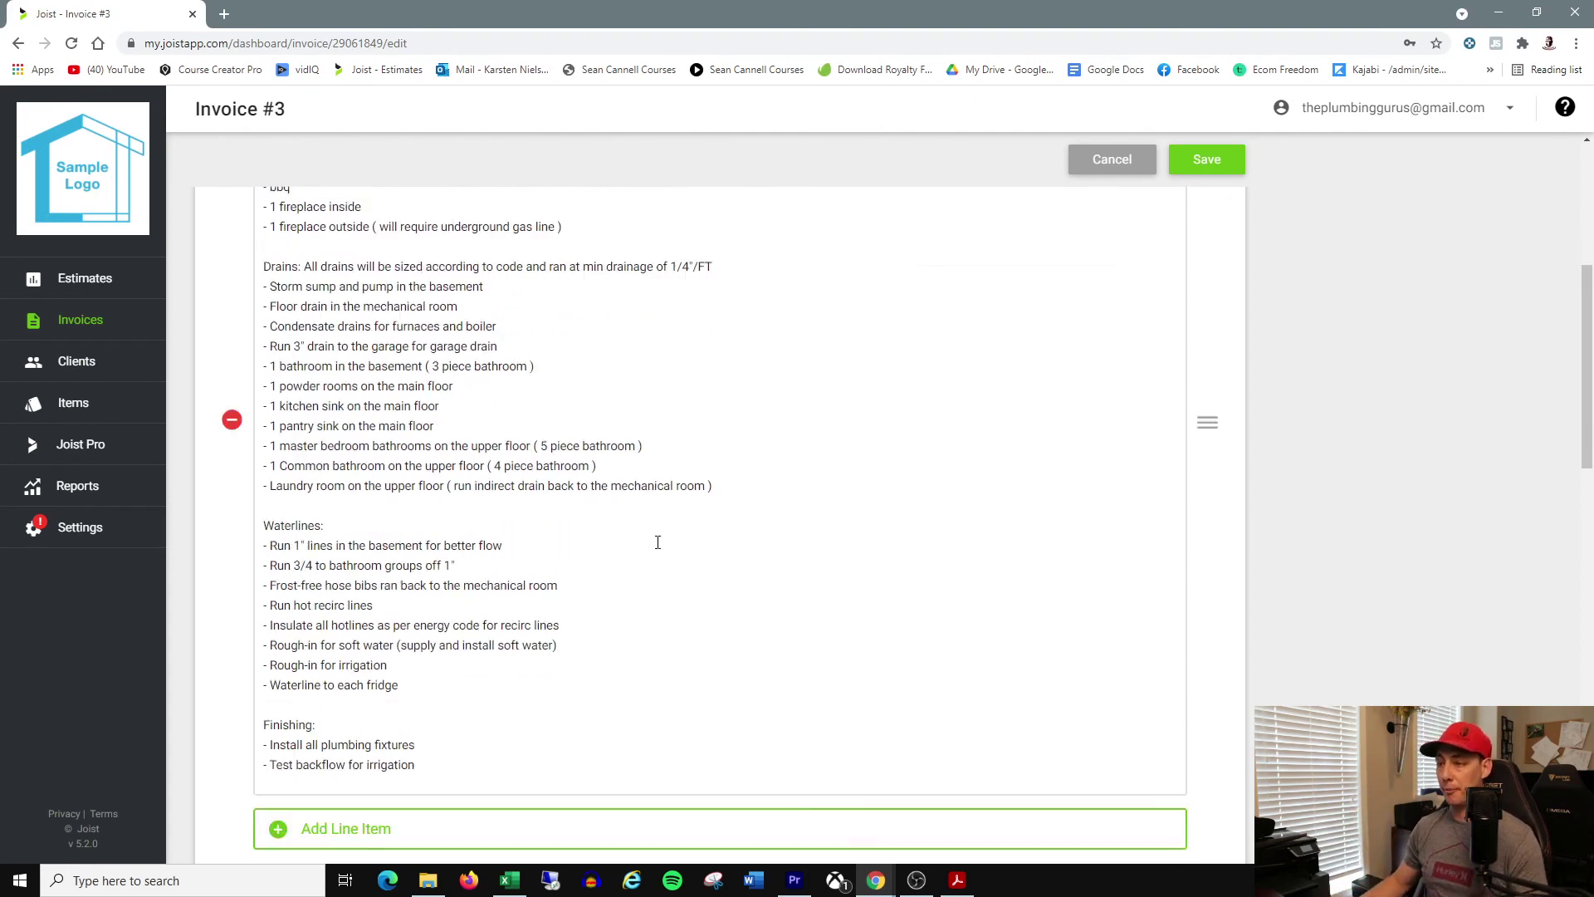
Step: Save invoice #3 and look over the Plumbing & Gas description in its preview
left_click(1202, 166)
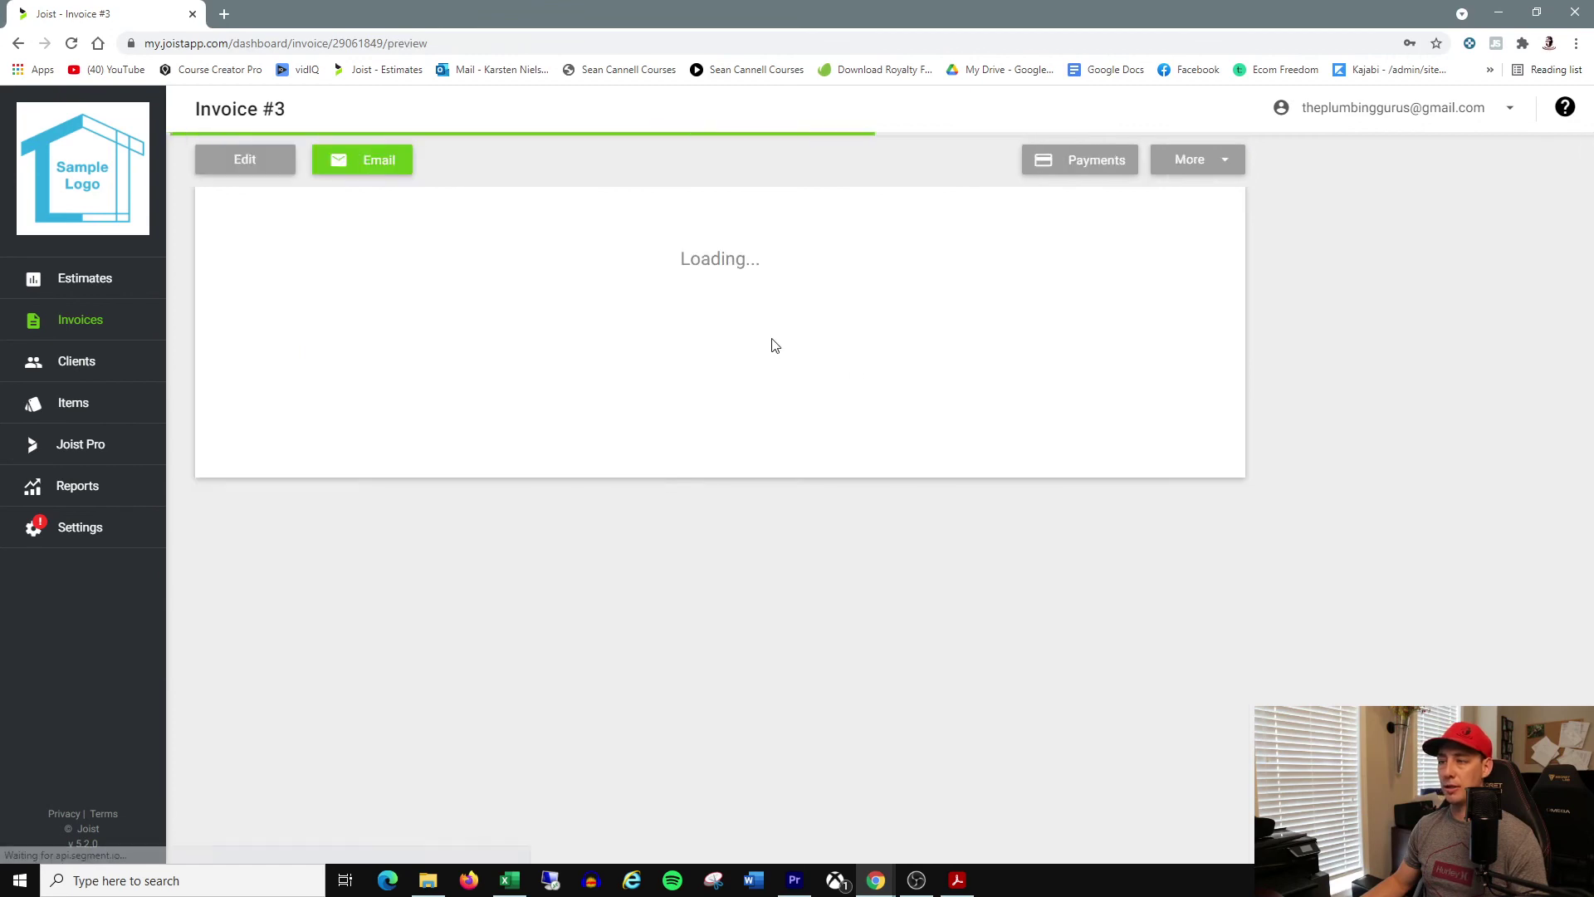
scroll(552, 499, "down", 6)
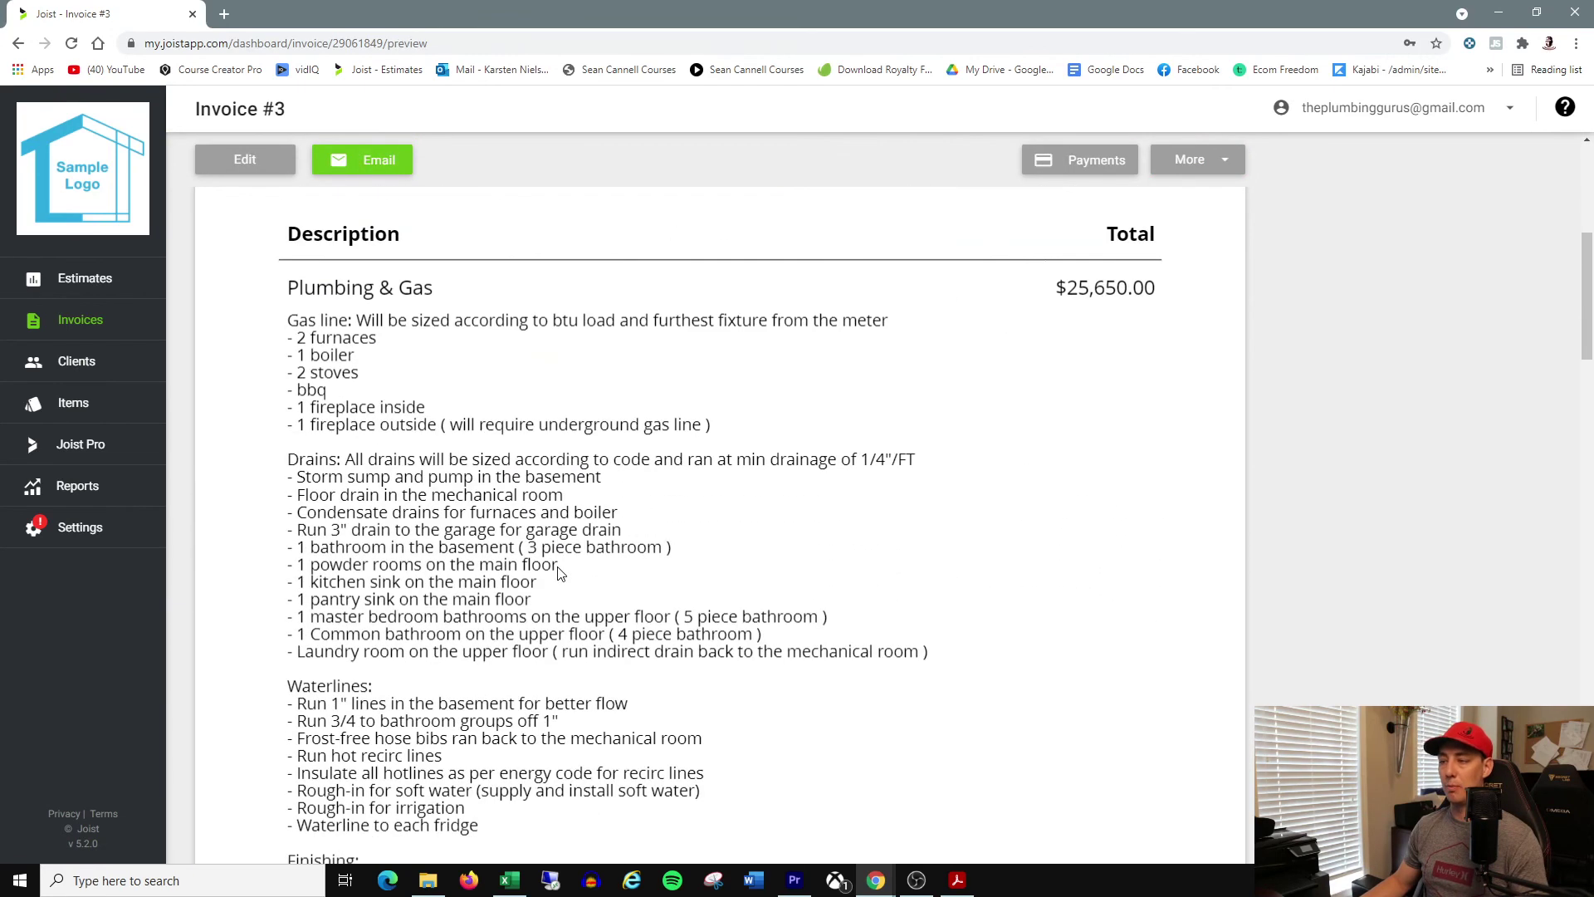